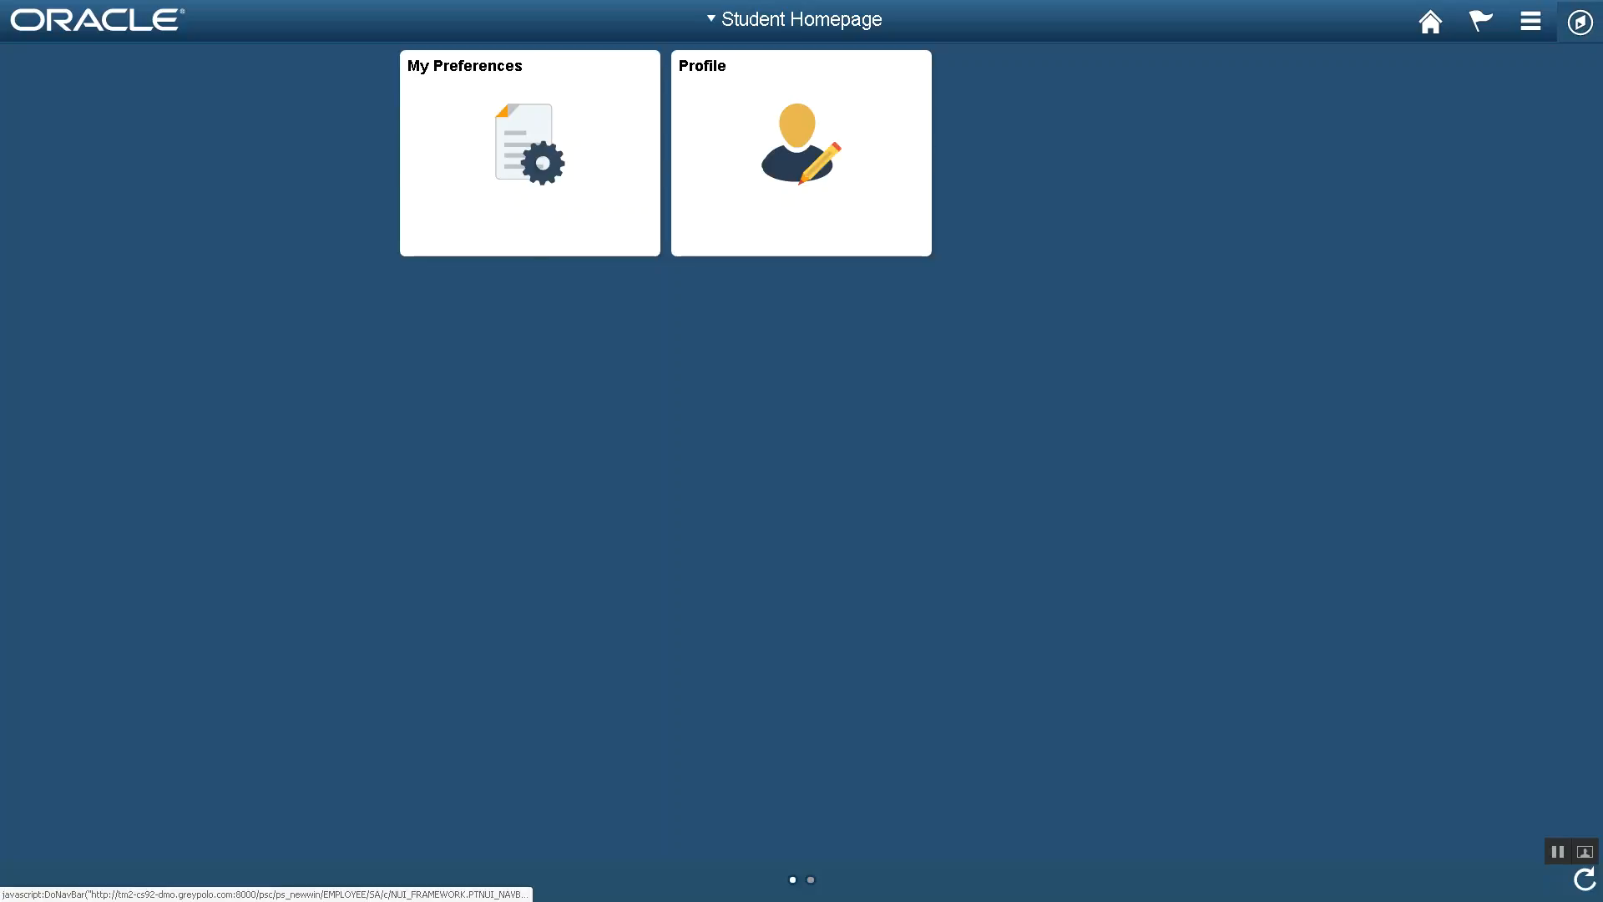
From the classic home page, expand BI Publisher under Reporting Tools and open the Report Definition search page.
left_click(1580, 21)
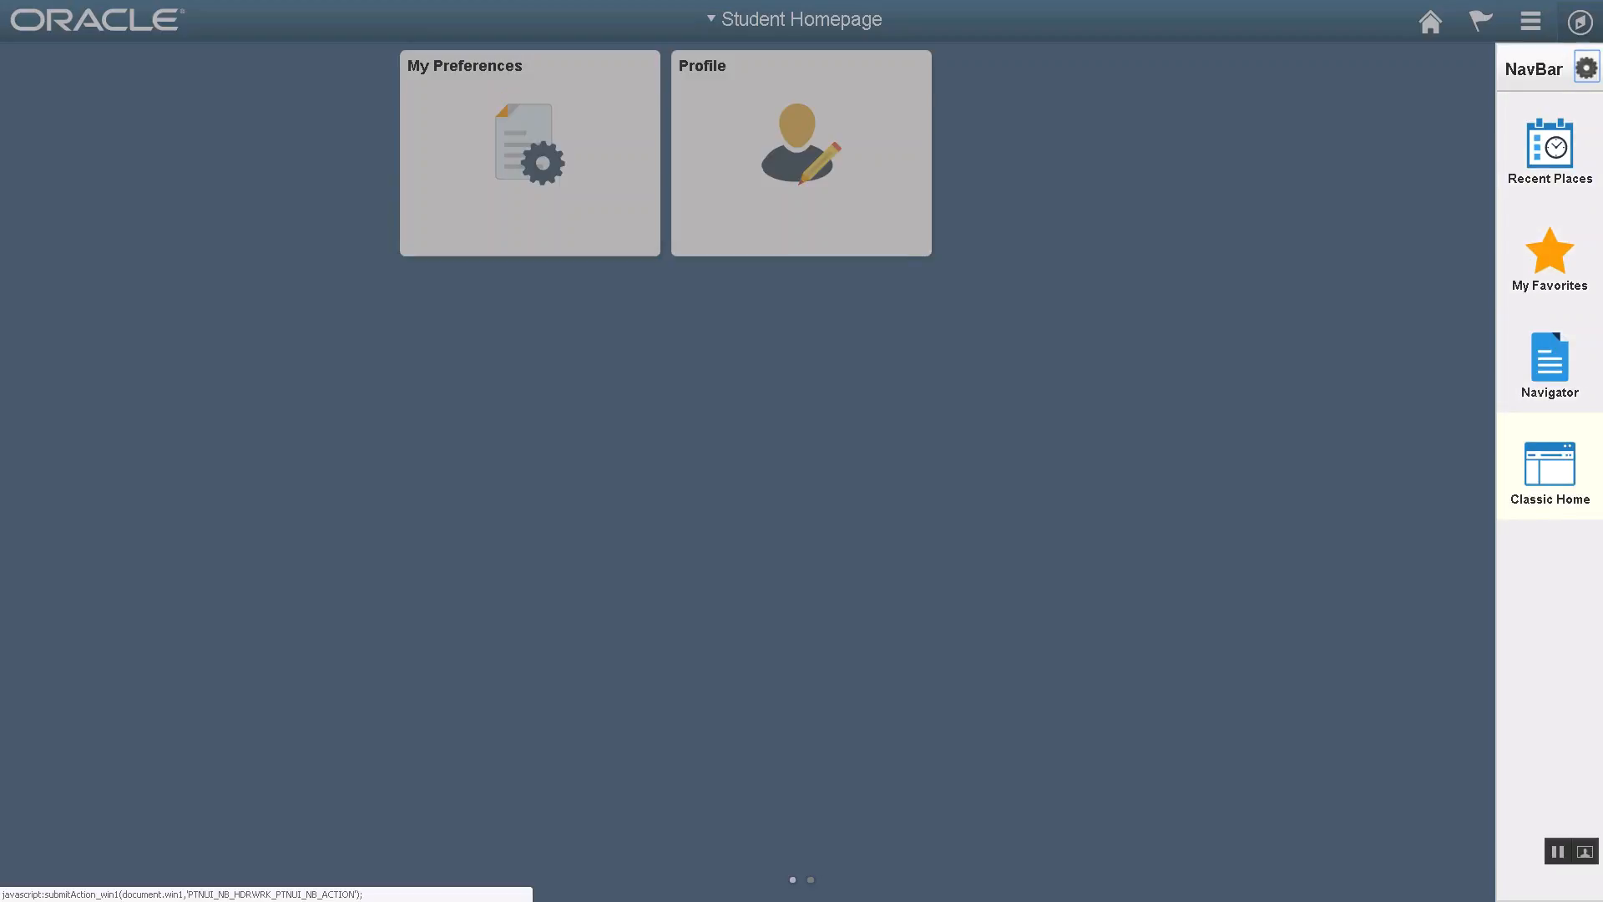
left_click(1549, 472)
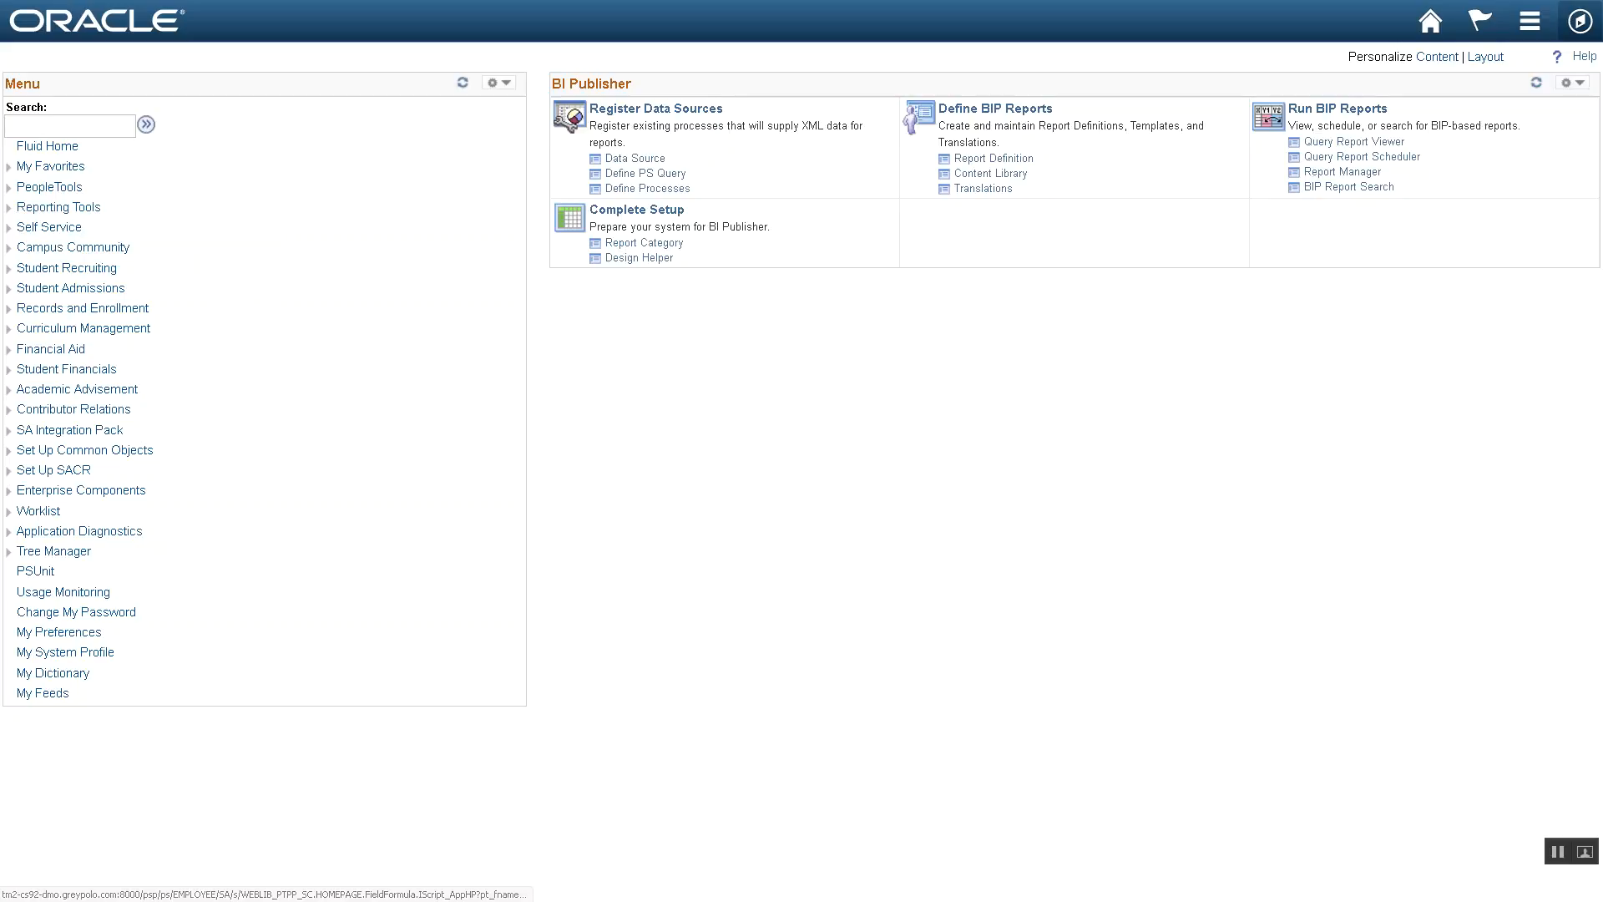
left_click(58, 207)
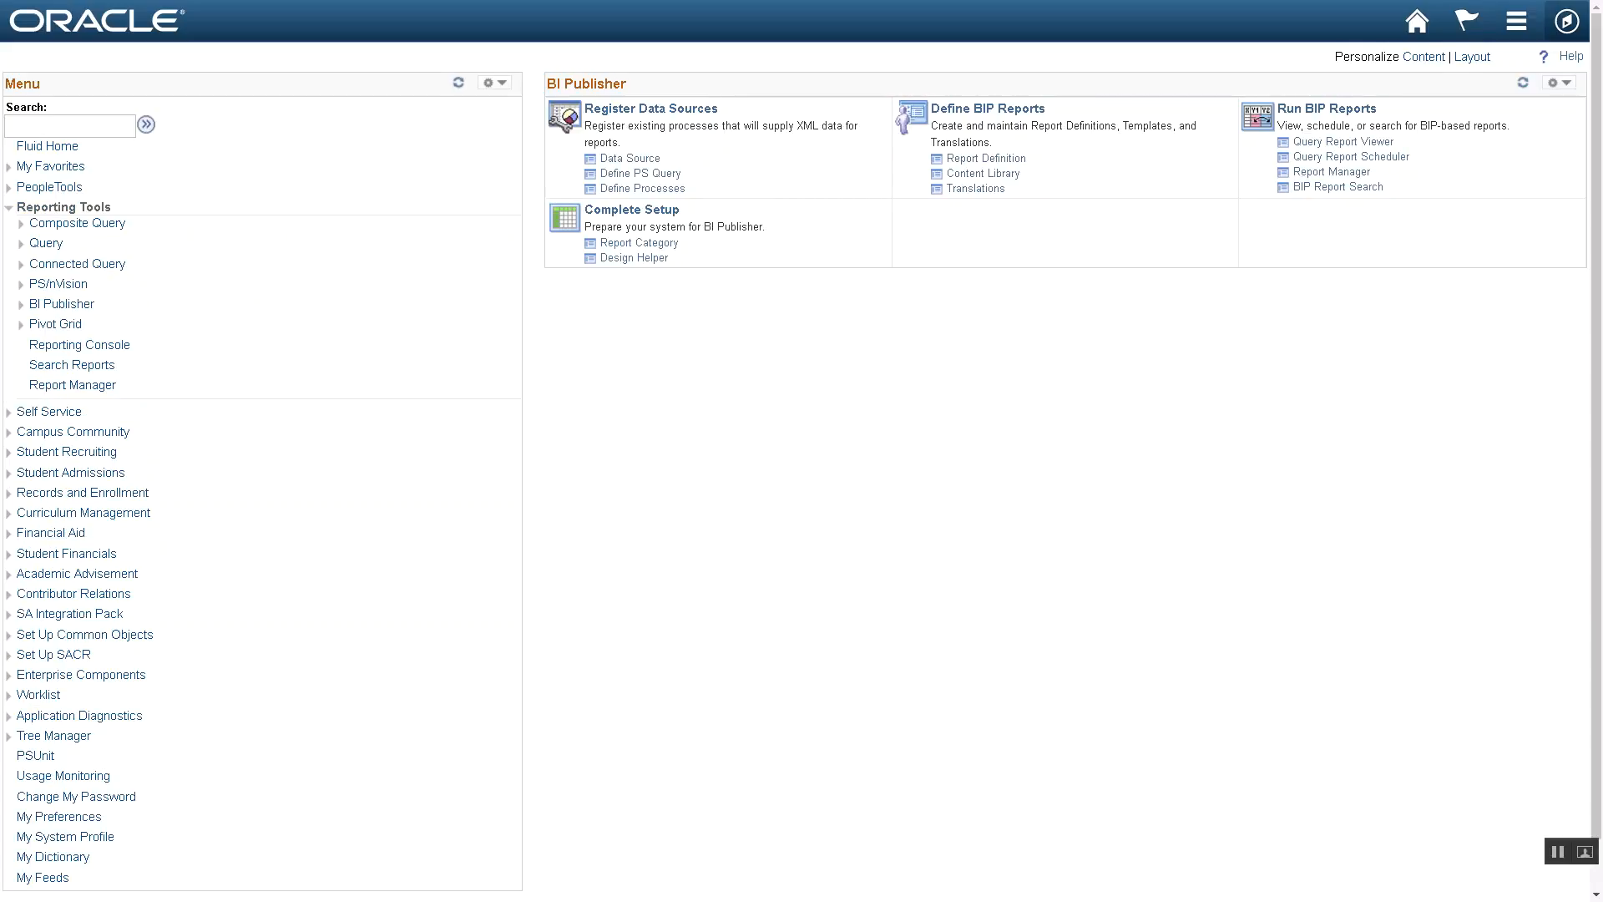
left_click(62, 304)
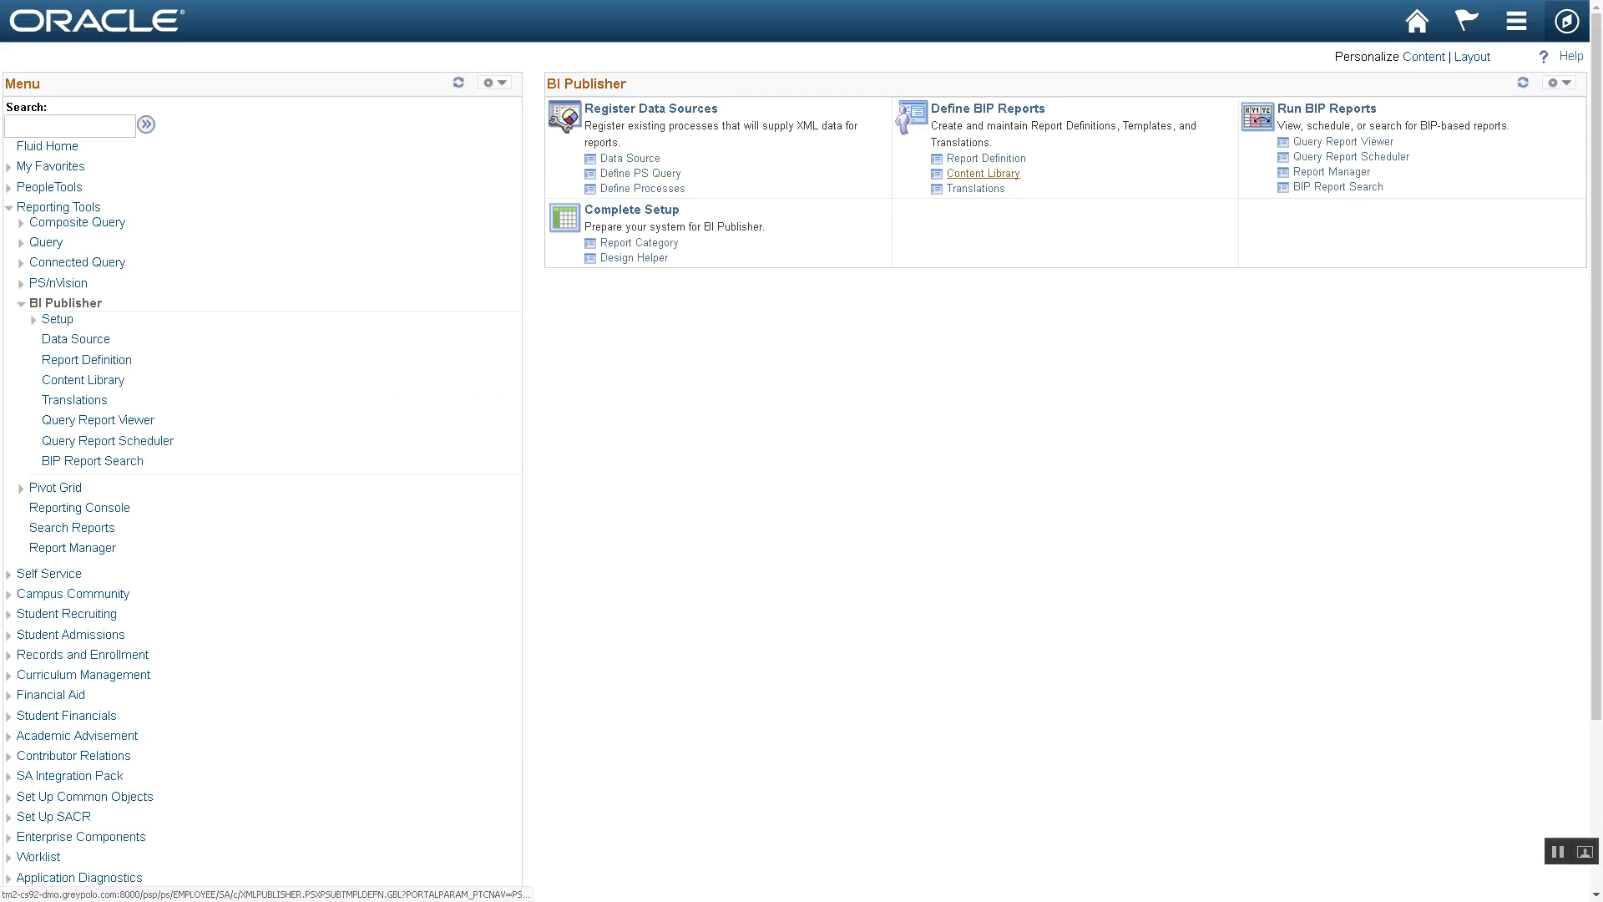
left_click(986, 159)
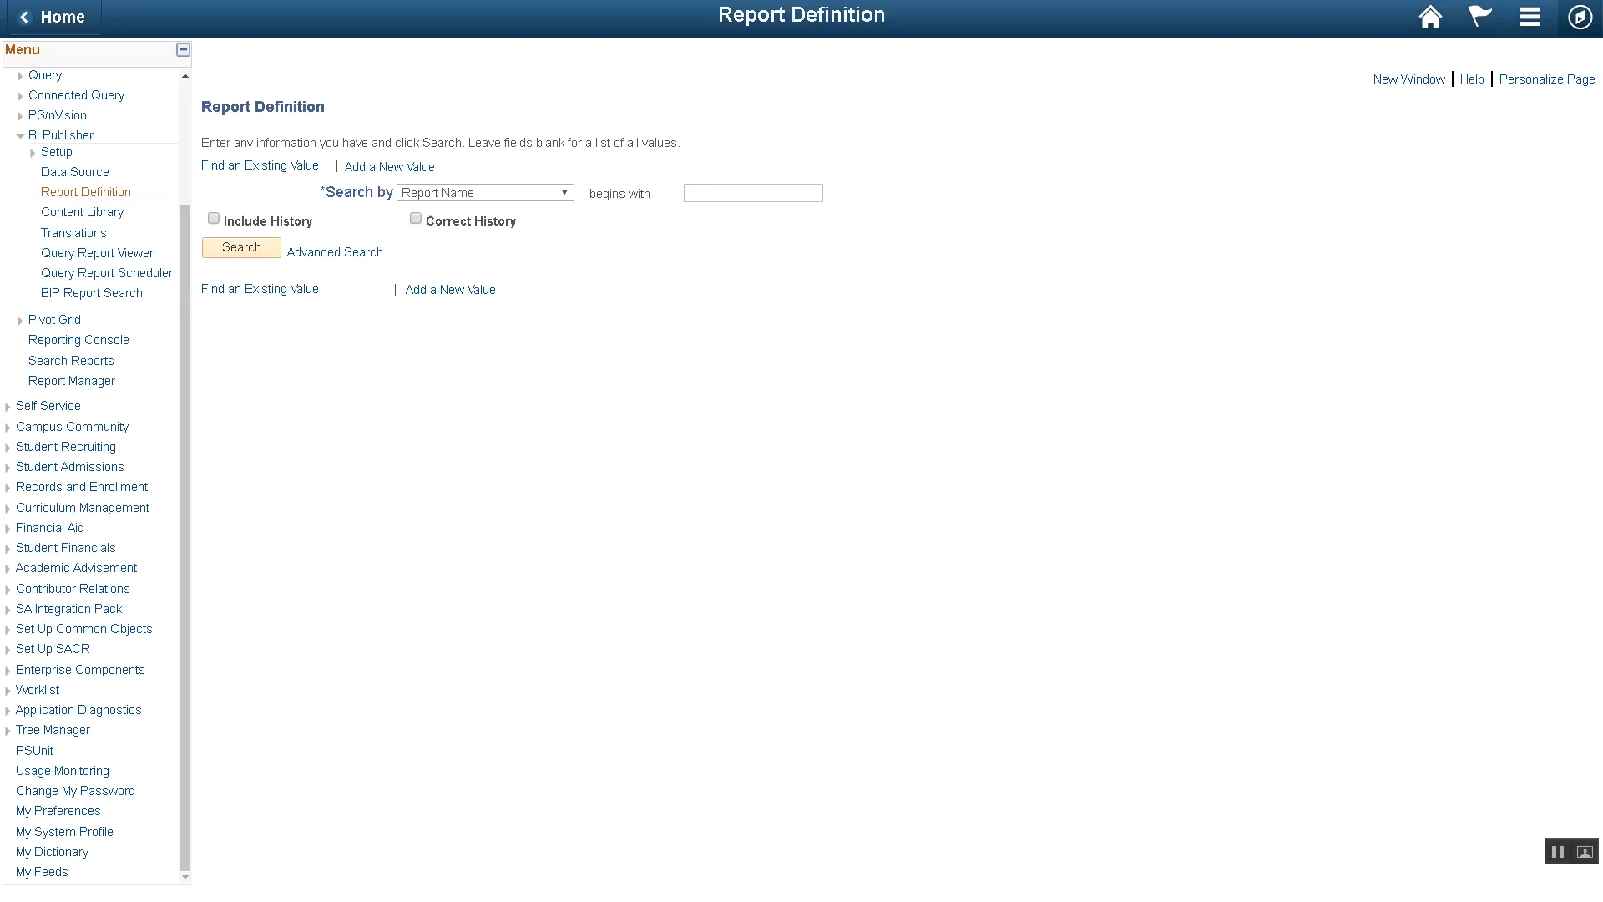
Return to the fluid Student Homepage, add the BI Publisher tile from PeopleSoft Applications to it and save the personalization.
scroll(92, 467, "up", 3)
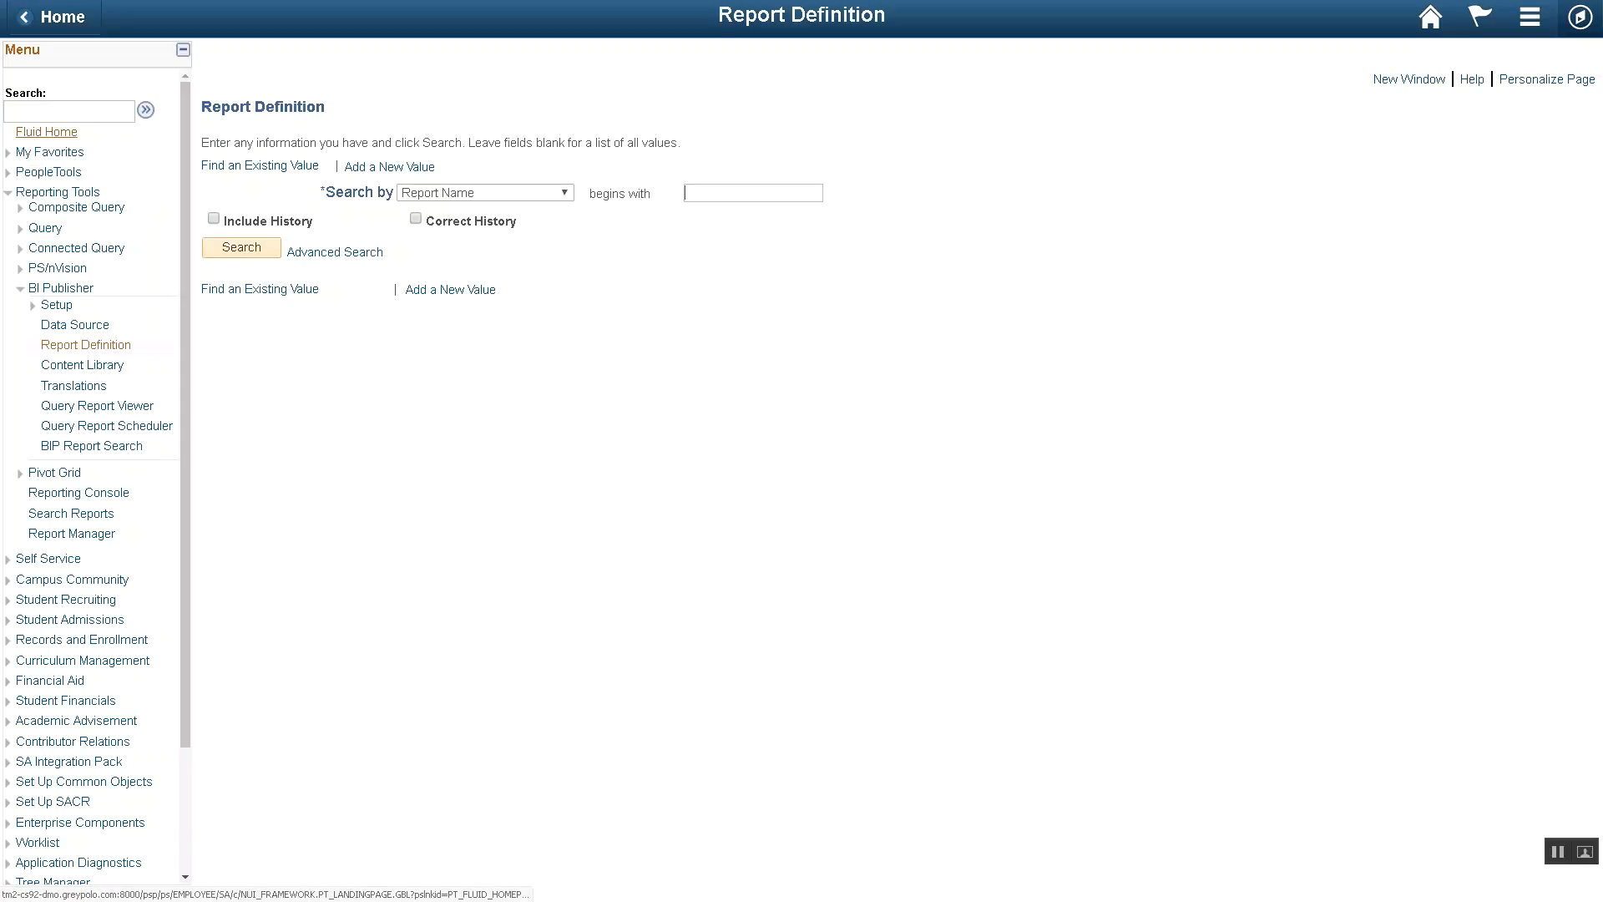
left_click(25, 134)
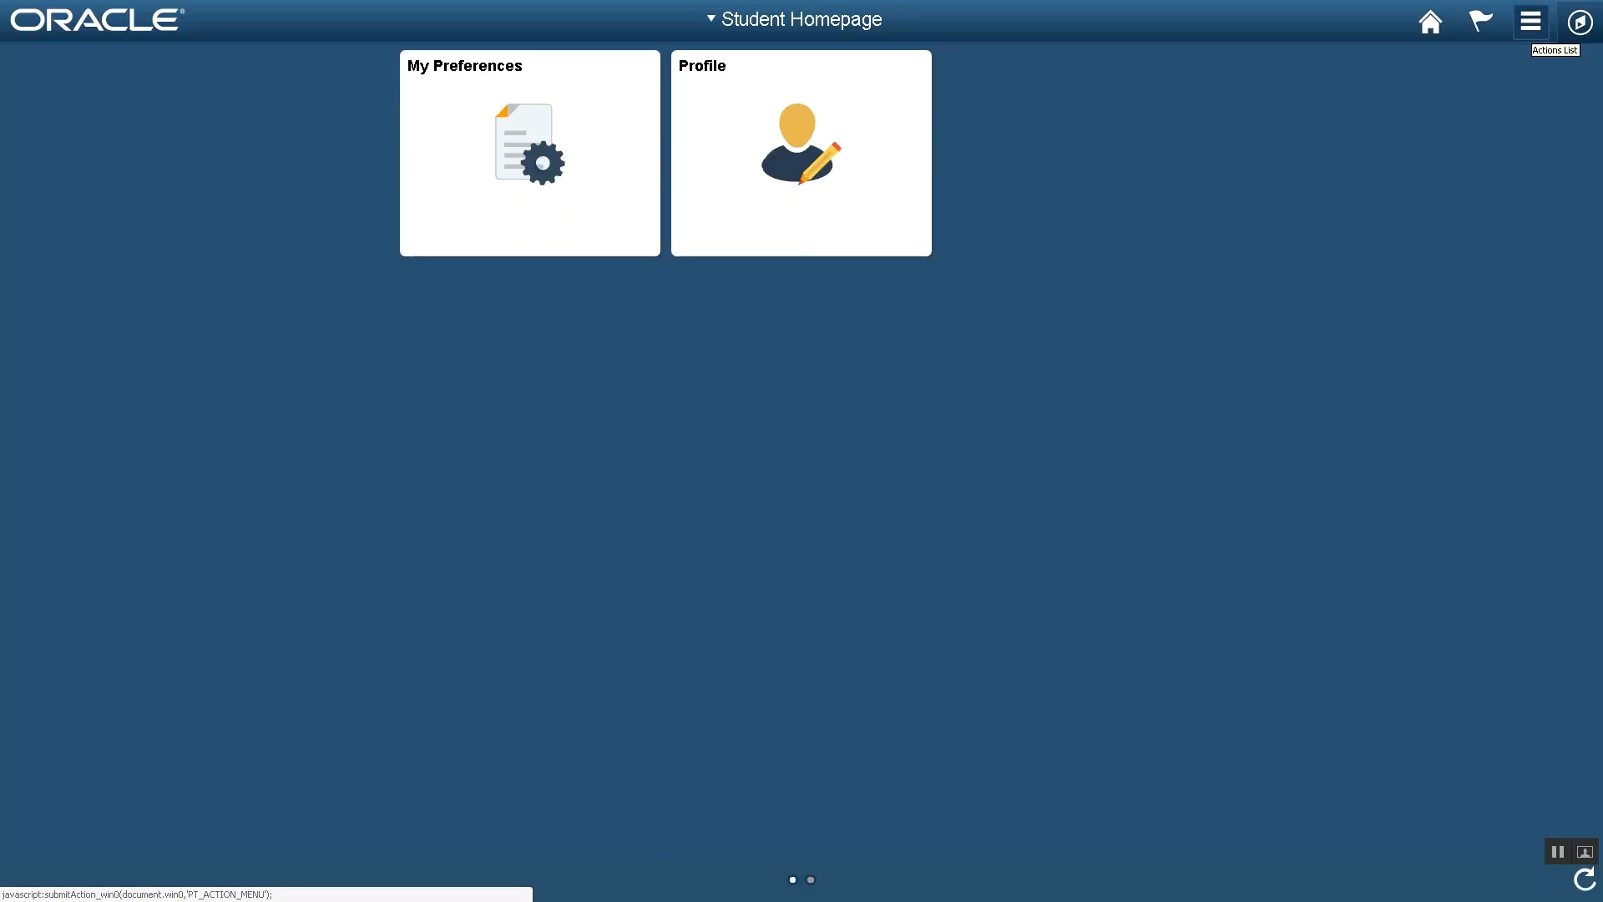
left_click(1531, 21)
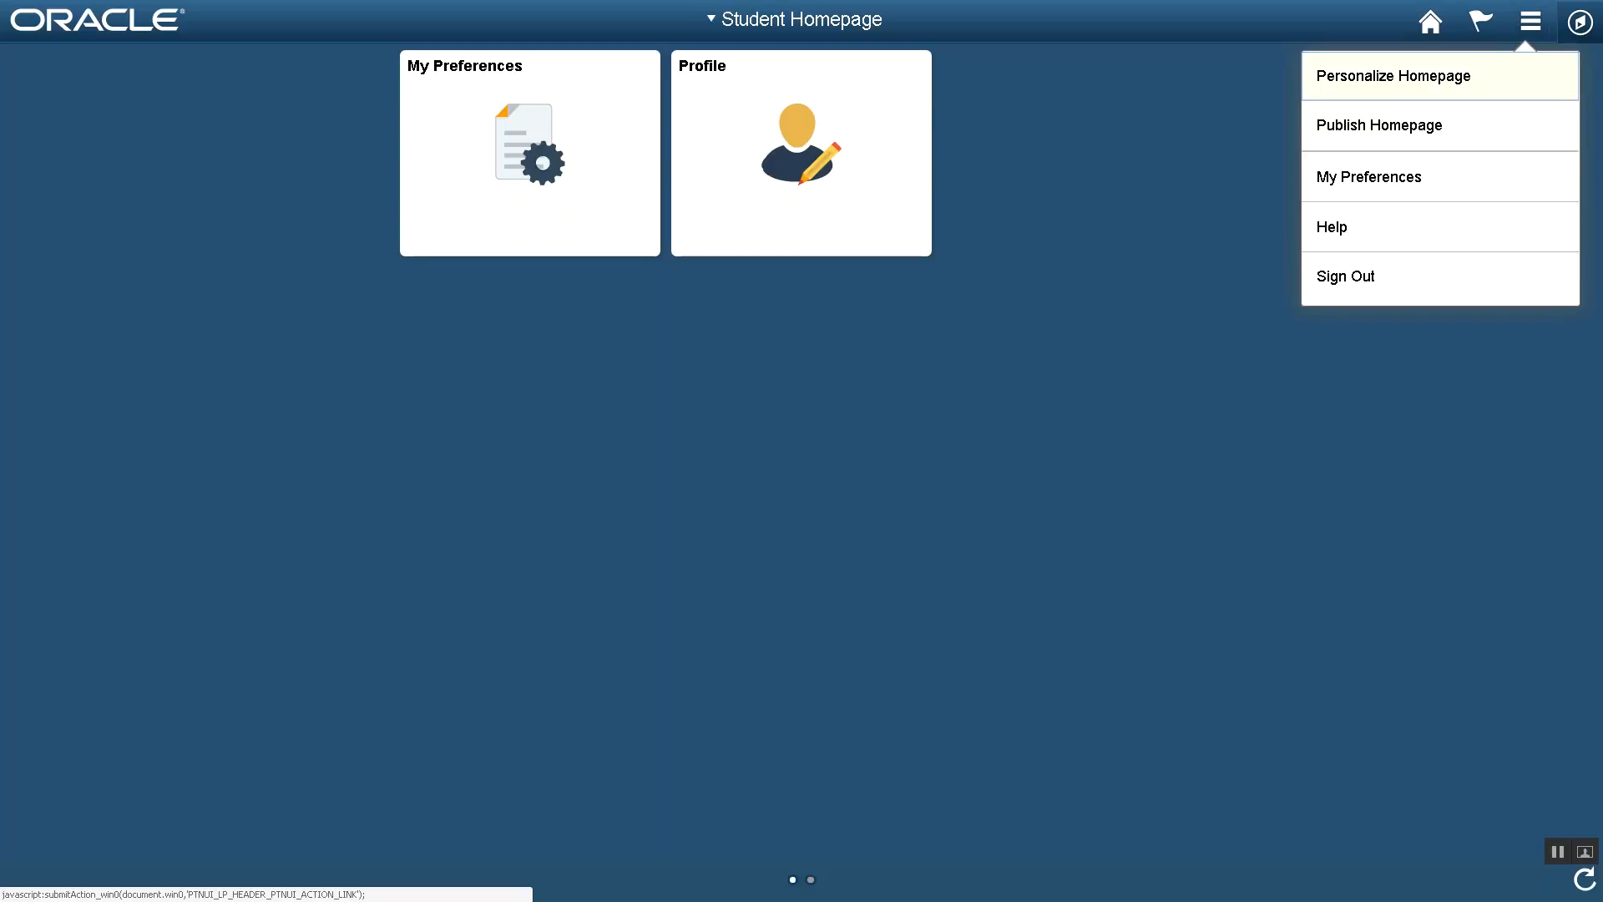
left_click(1392, 76)
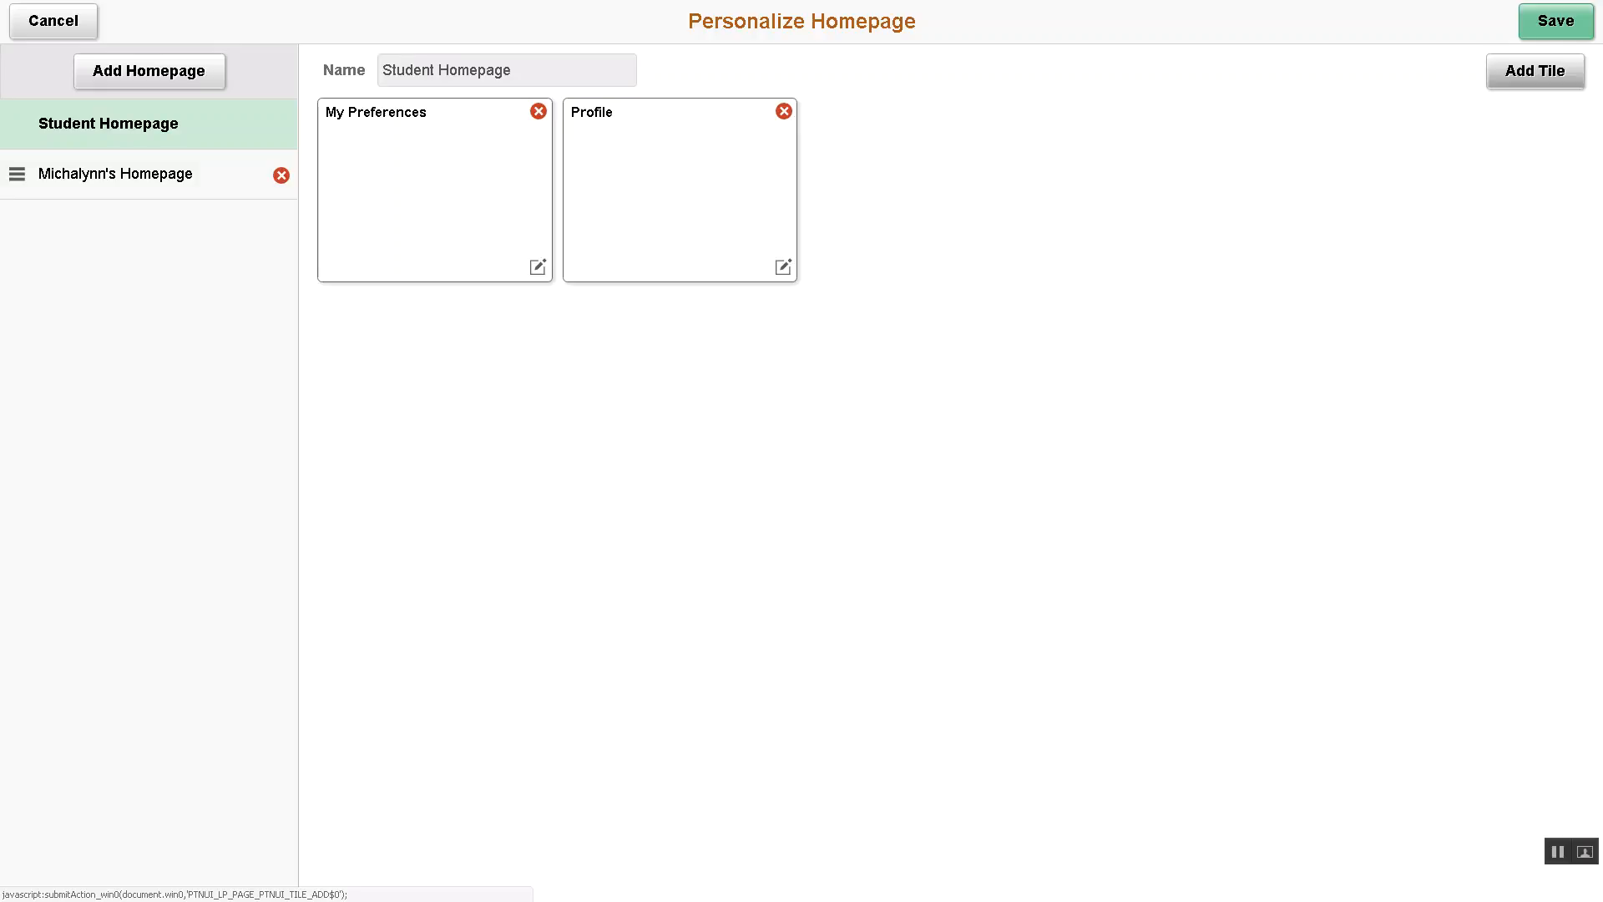
left_click(1534, 70)
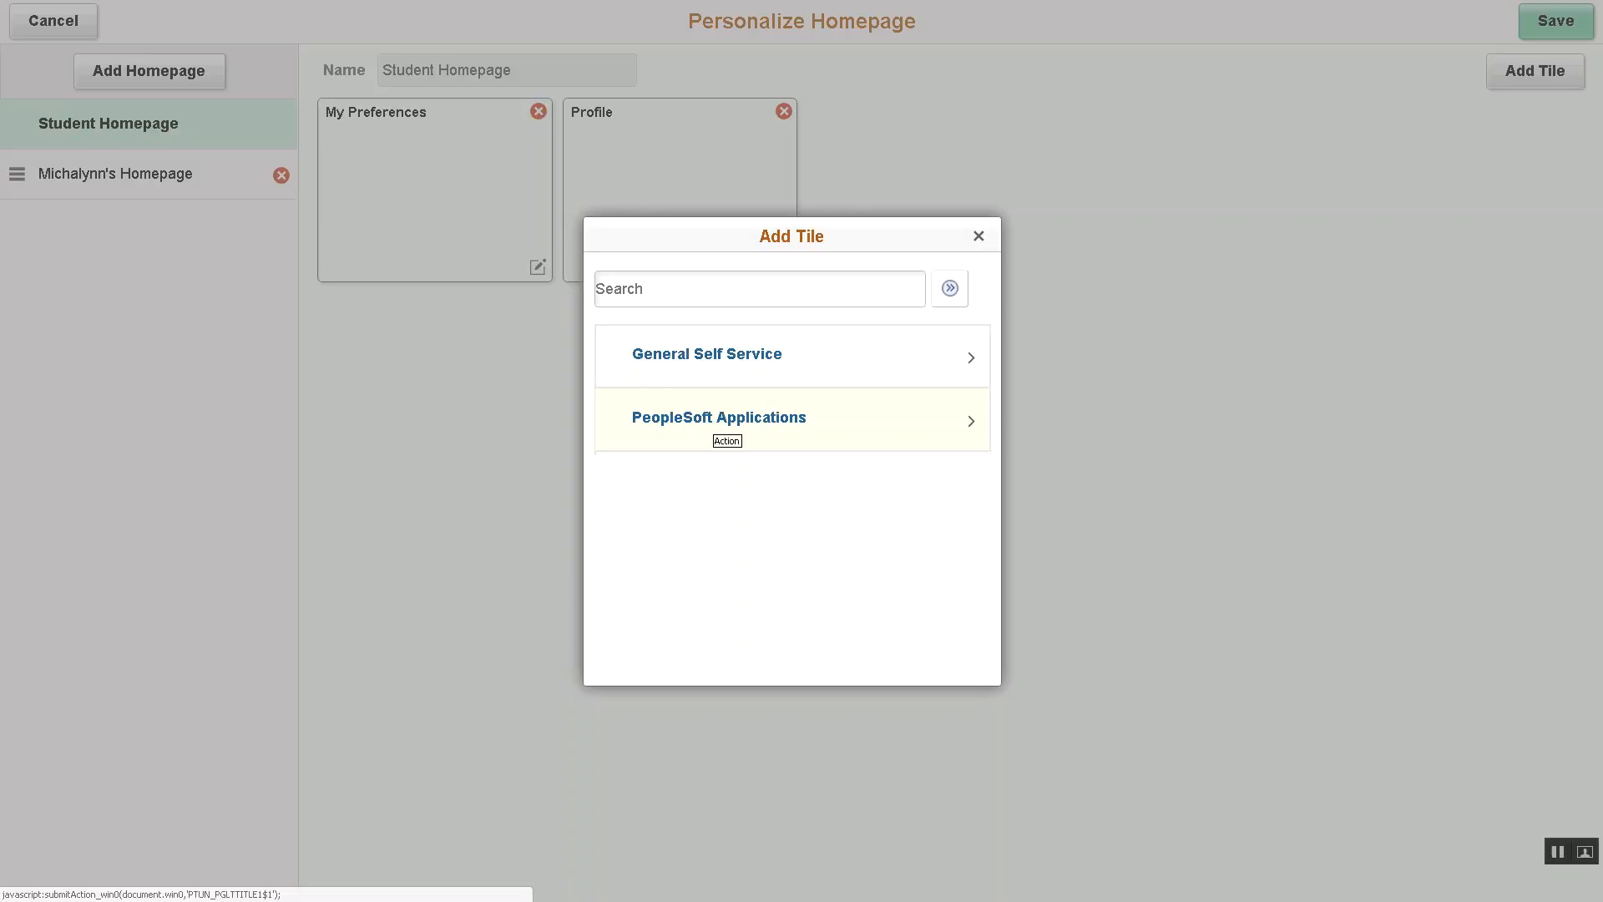
left_click(723, 424)
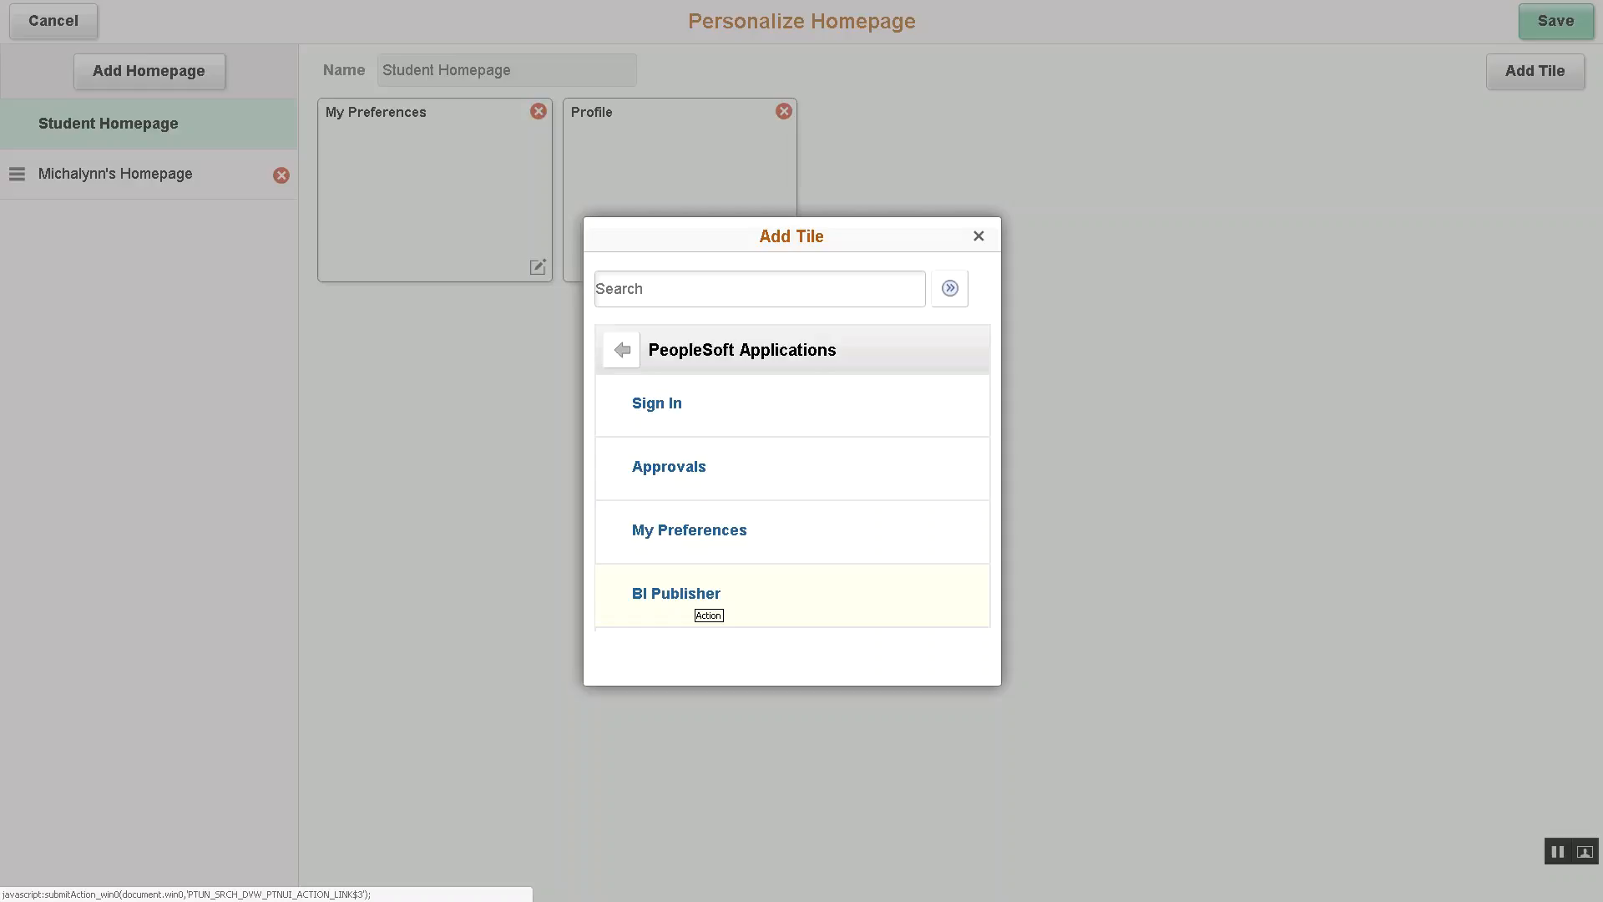
left_click(697, 594)
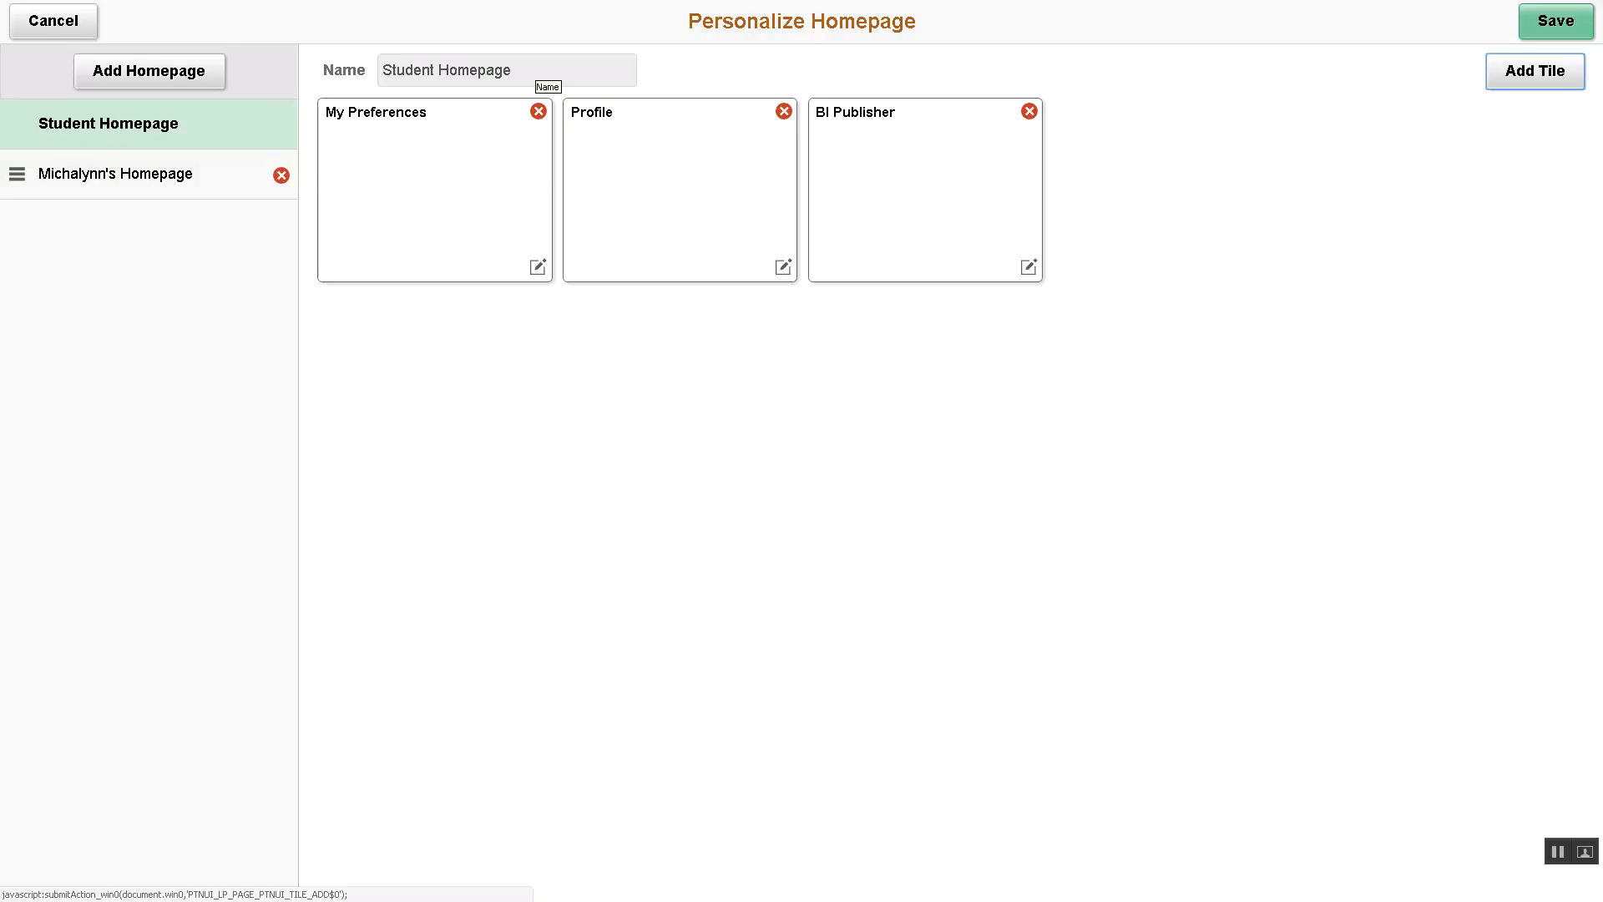
left_click(1556, 22)
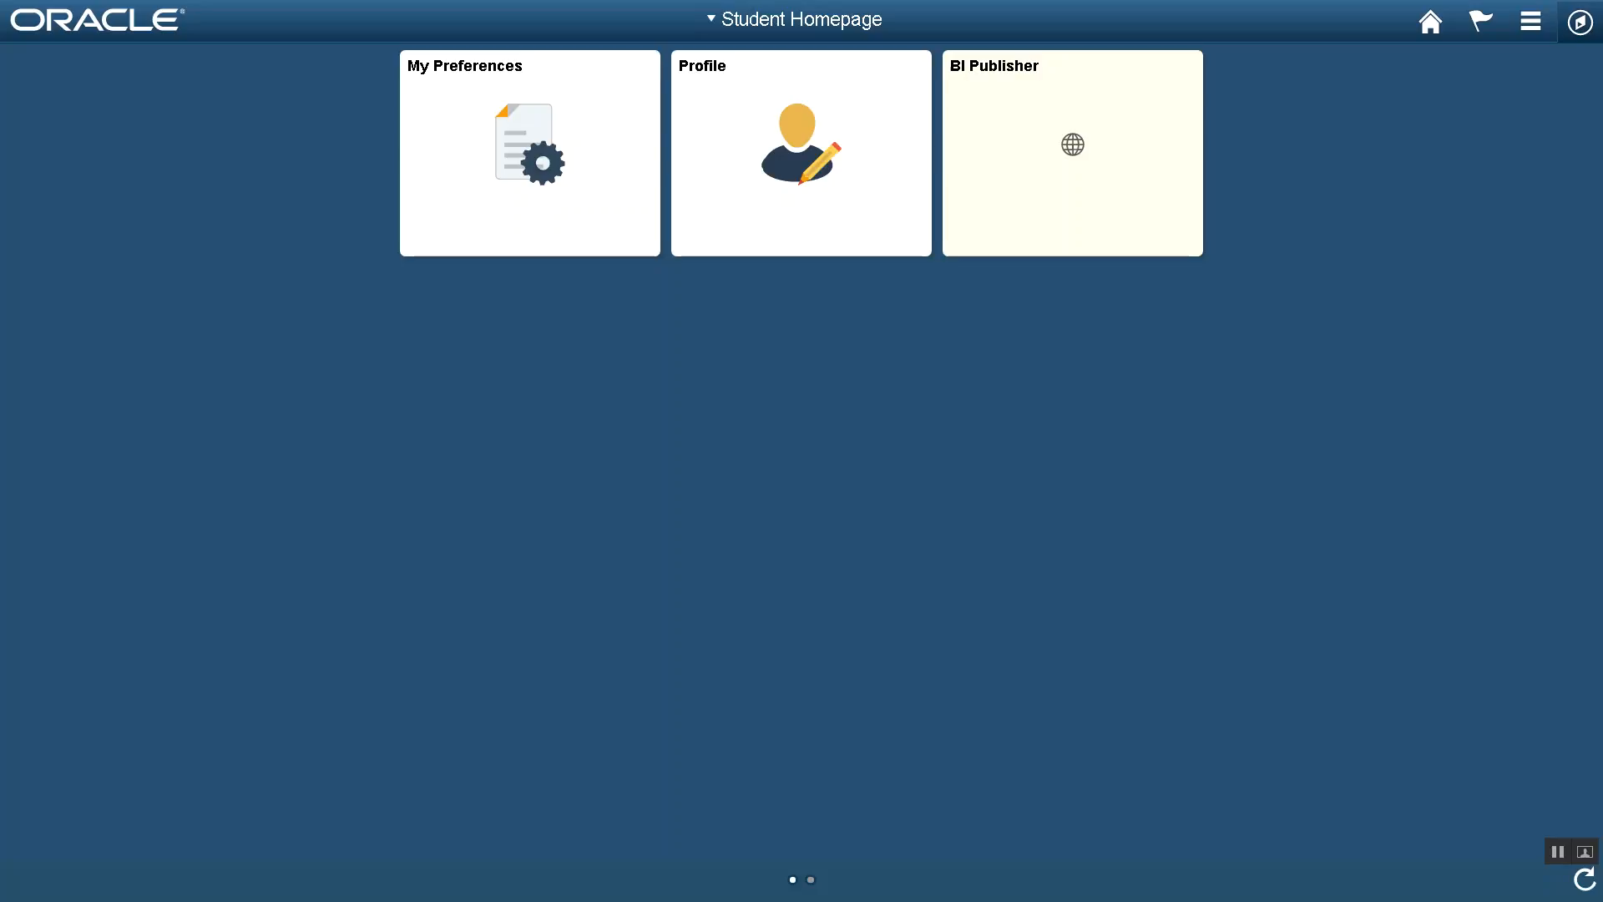
Open the BI Publisher tile, collapse and restore its side navigation, and go to Report Definition under Define BIP Reports.
left_click(1073, 153)
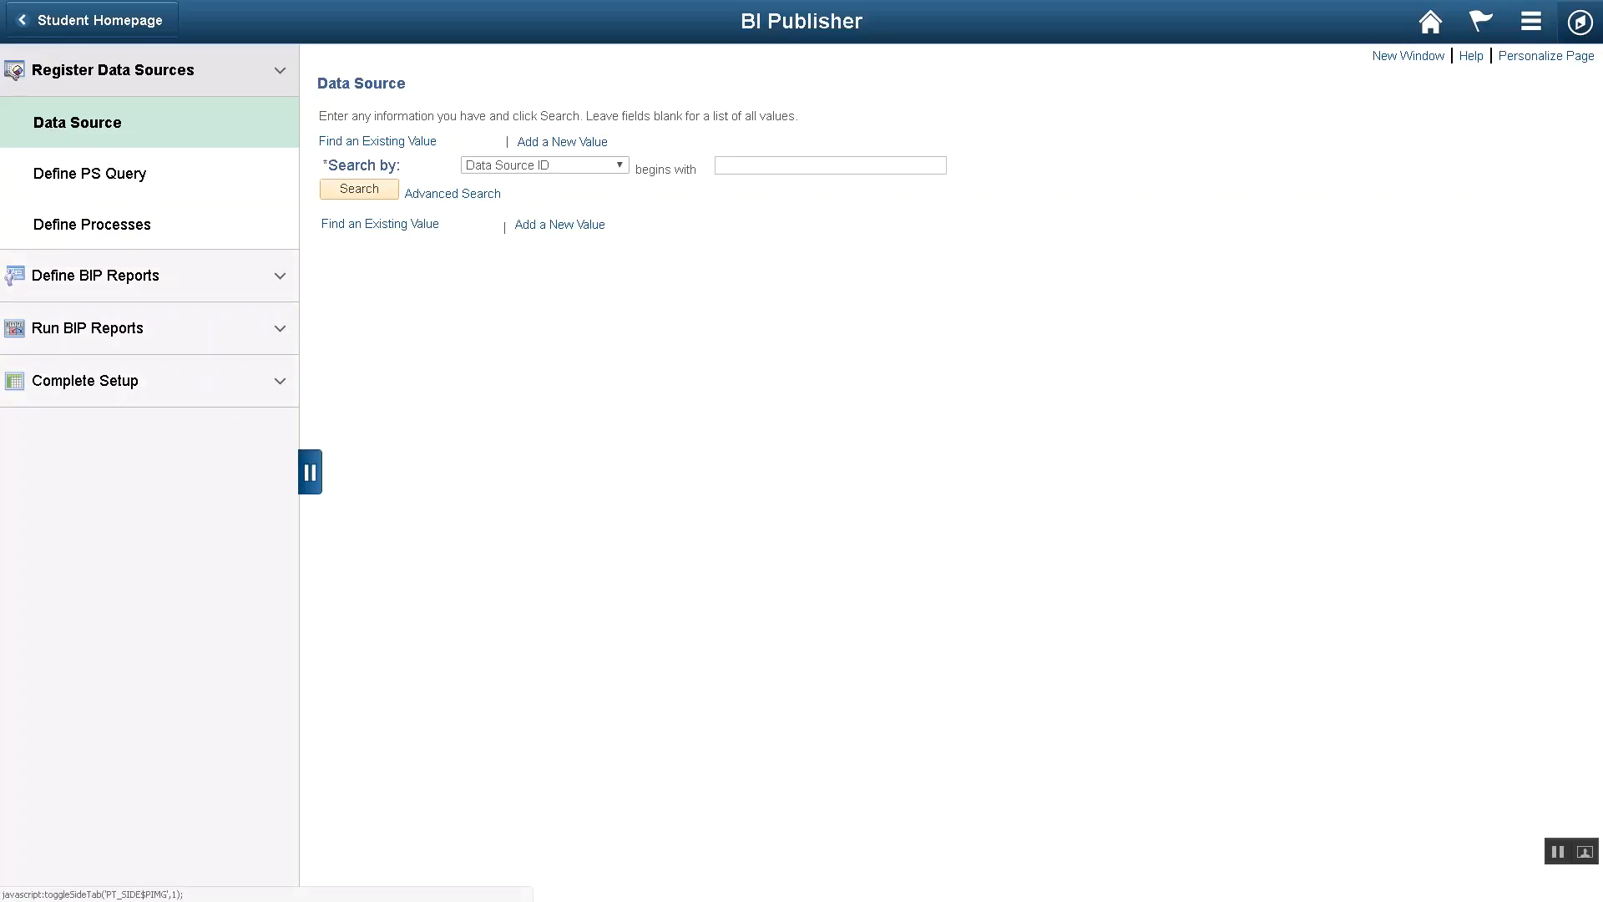
left_click(310, 471)
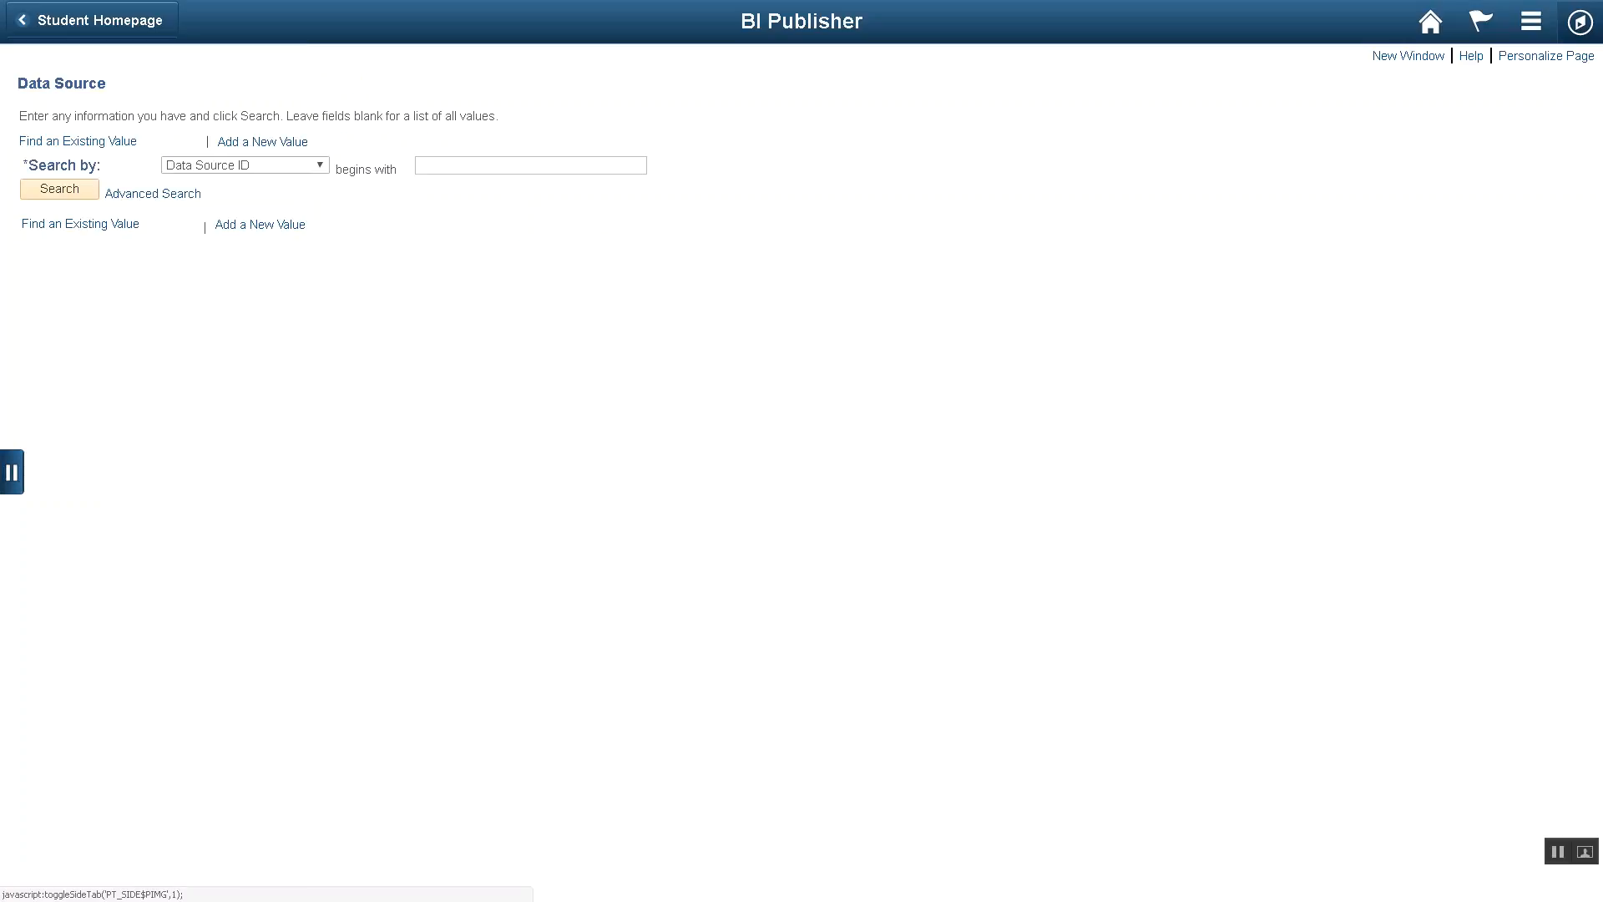
left_click(12, 471)
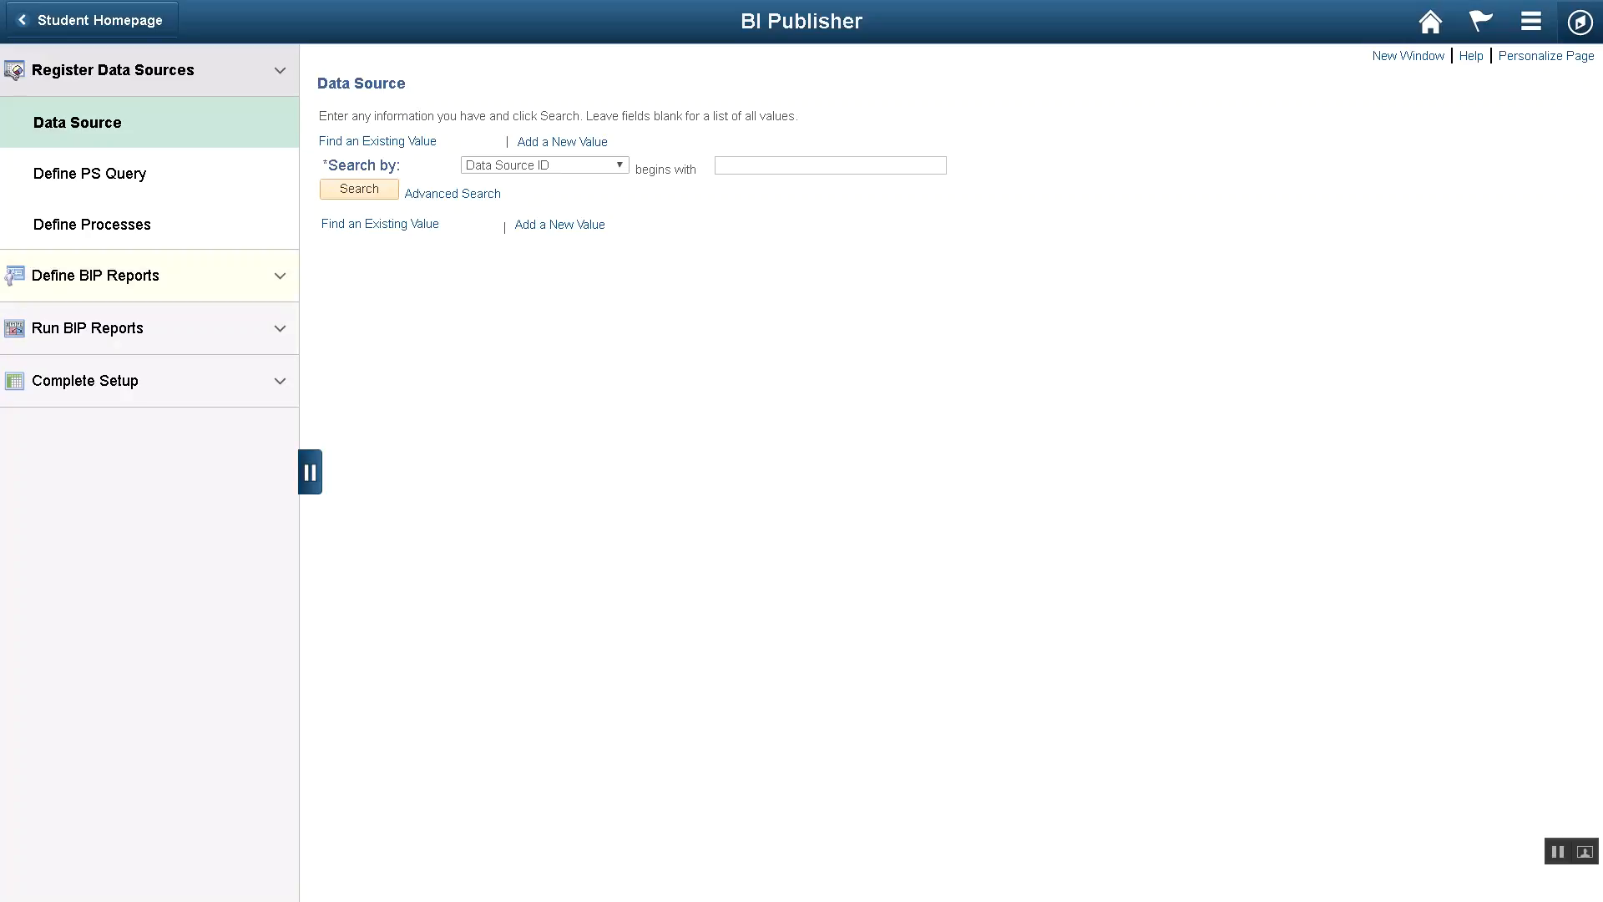
left_click(223, 278)
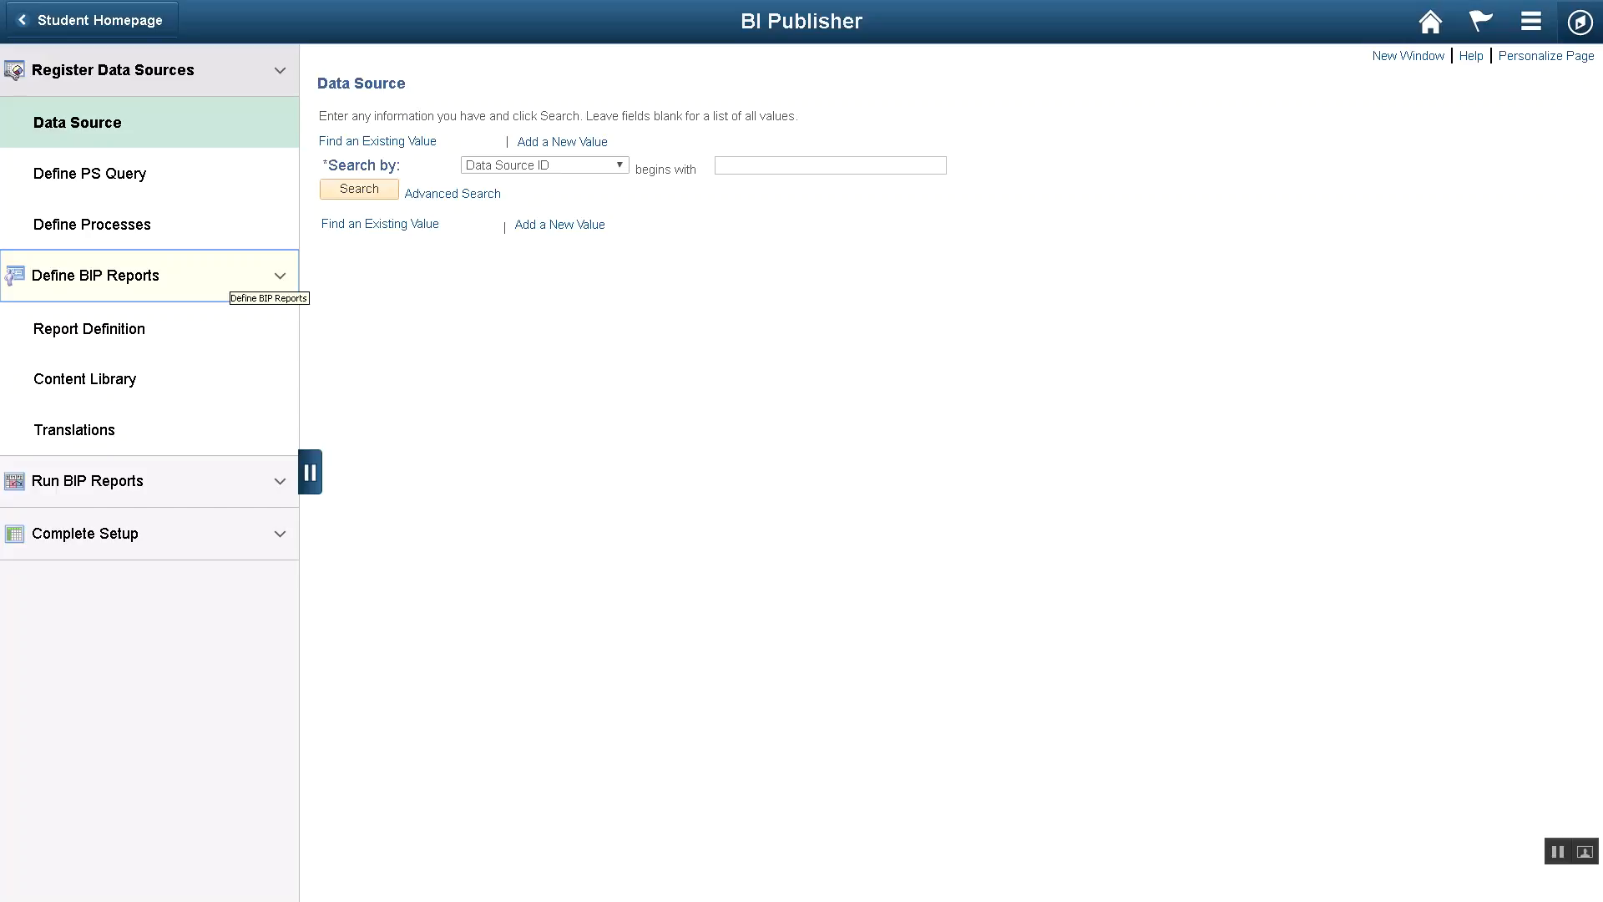
left_click(89, 328)
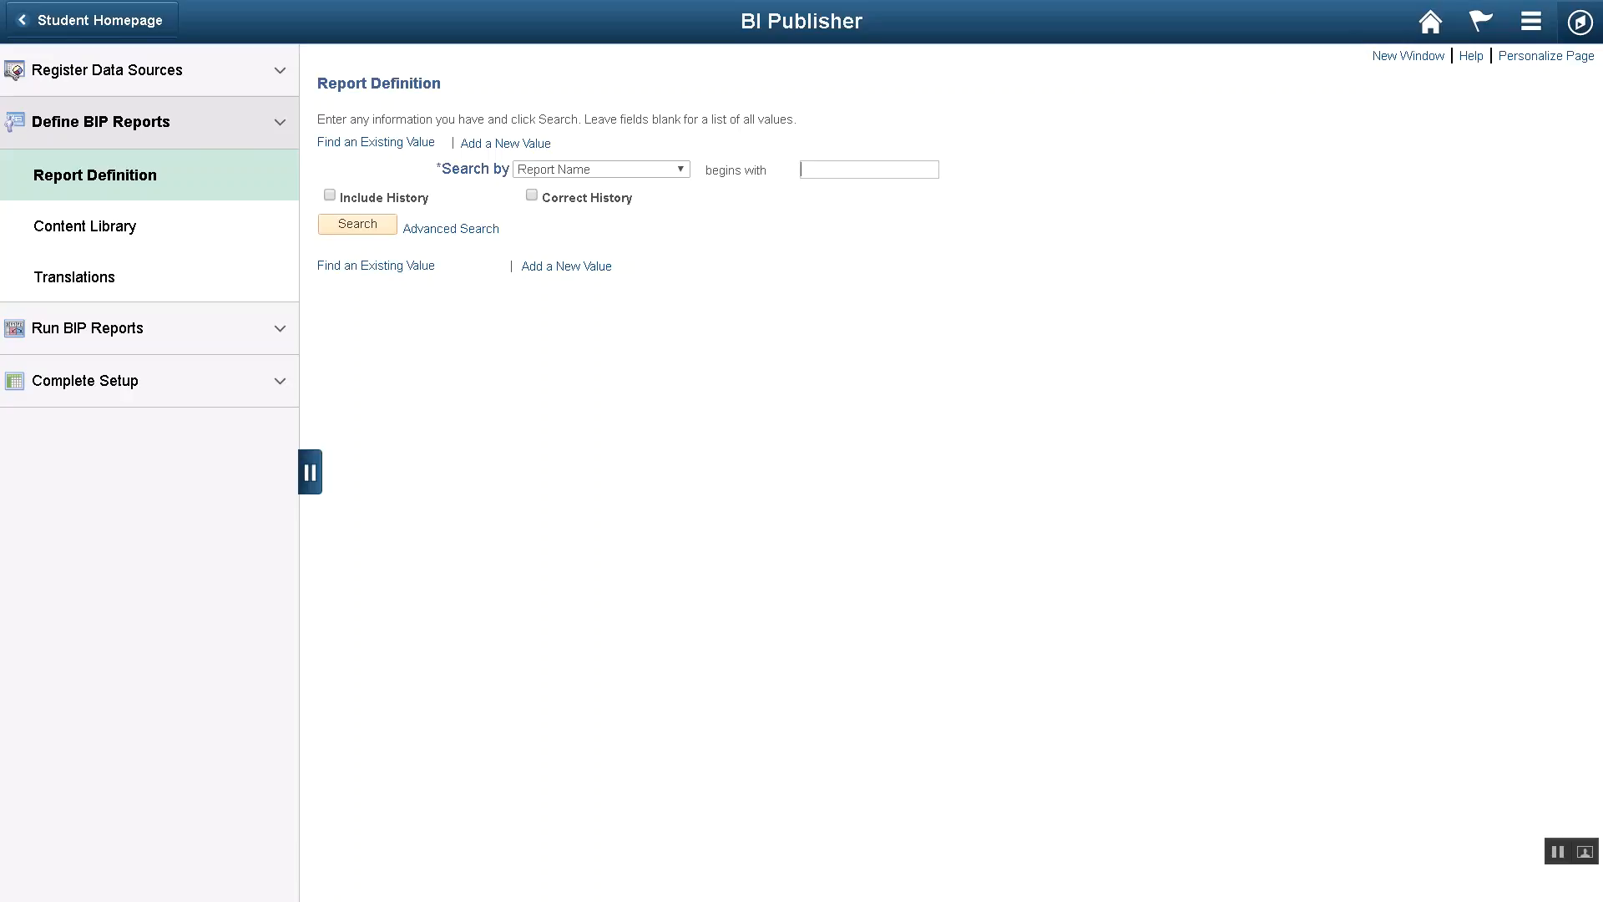
Open Navigation Collections under PeopleTools, Portal, Portal Utilities and list all existing collections.
left_click(1580, 23)
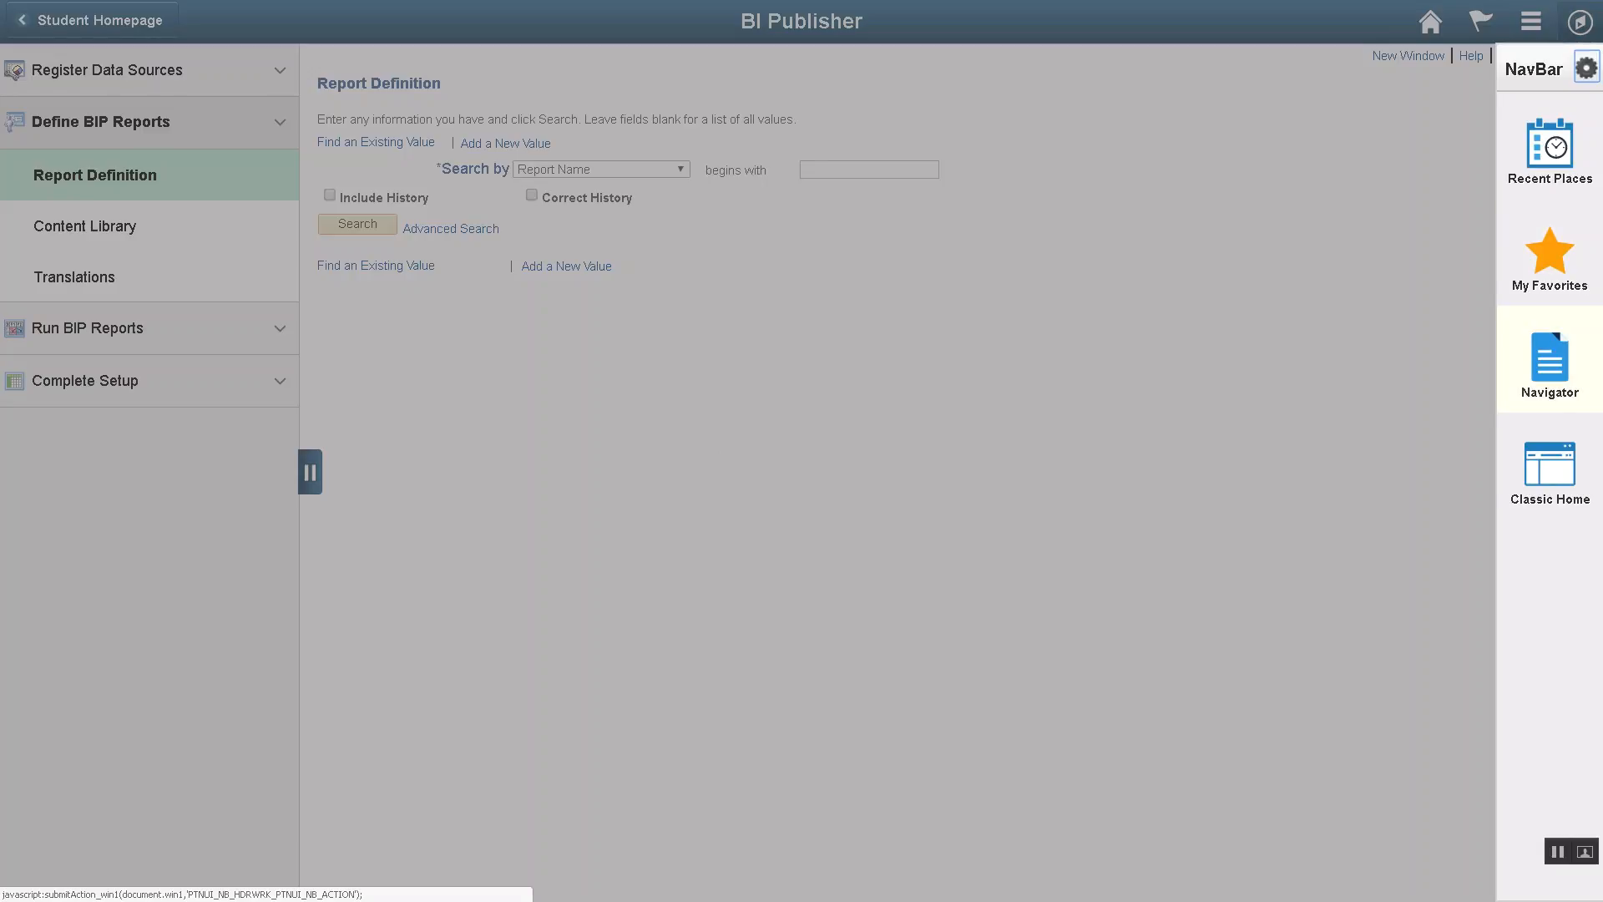
left_click(1549, 363)
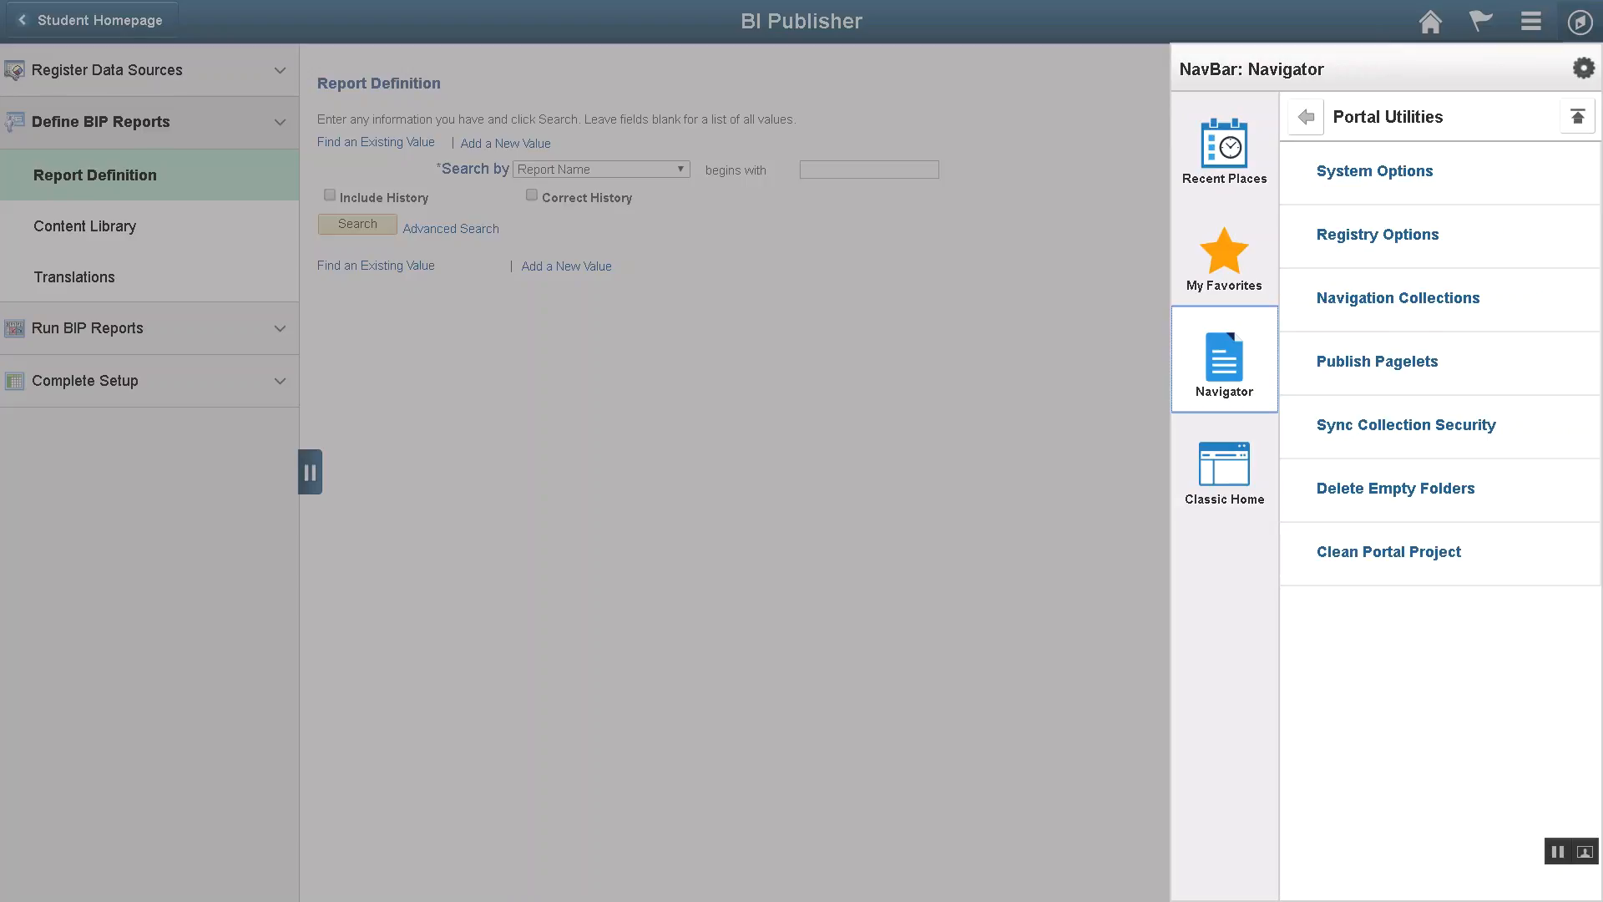
left_click(1577, 116)
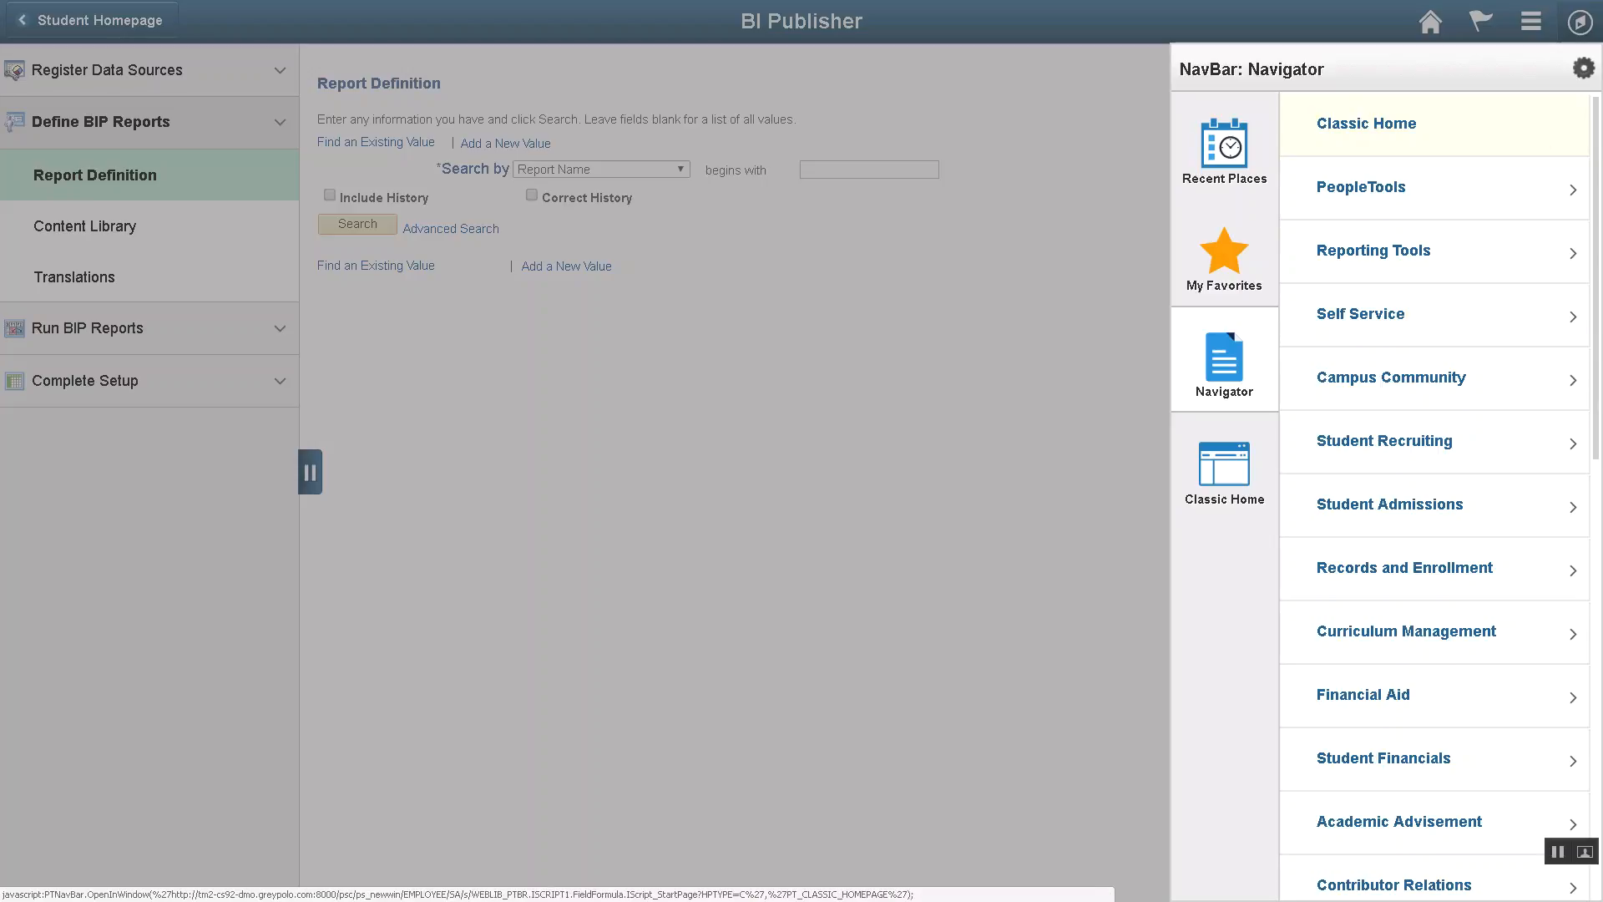
left_click(1419, 187)
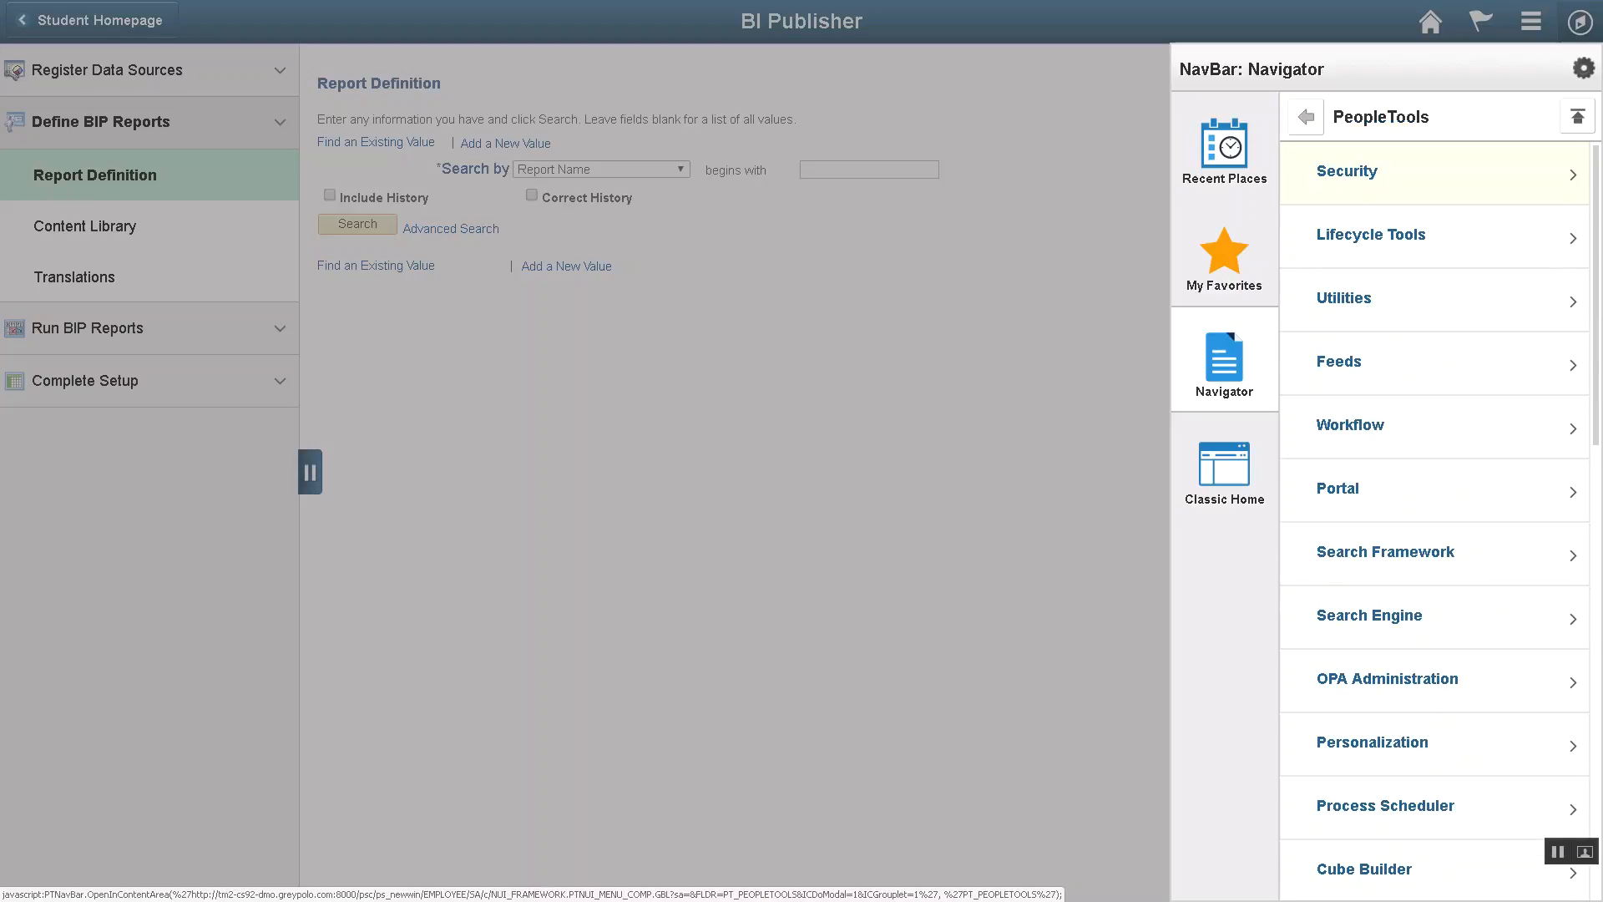
left_click(1419, 489)
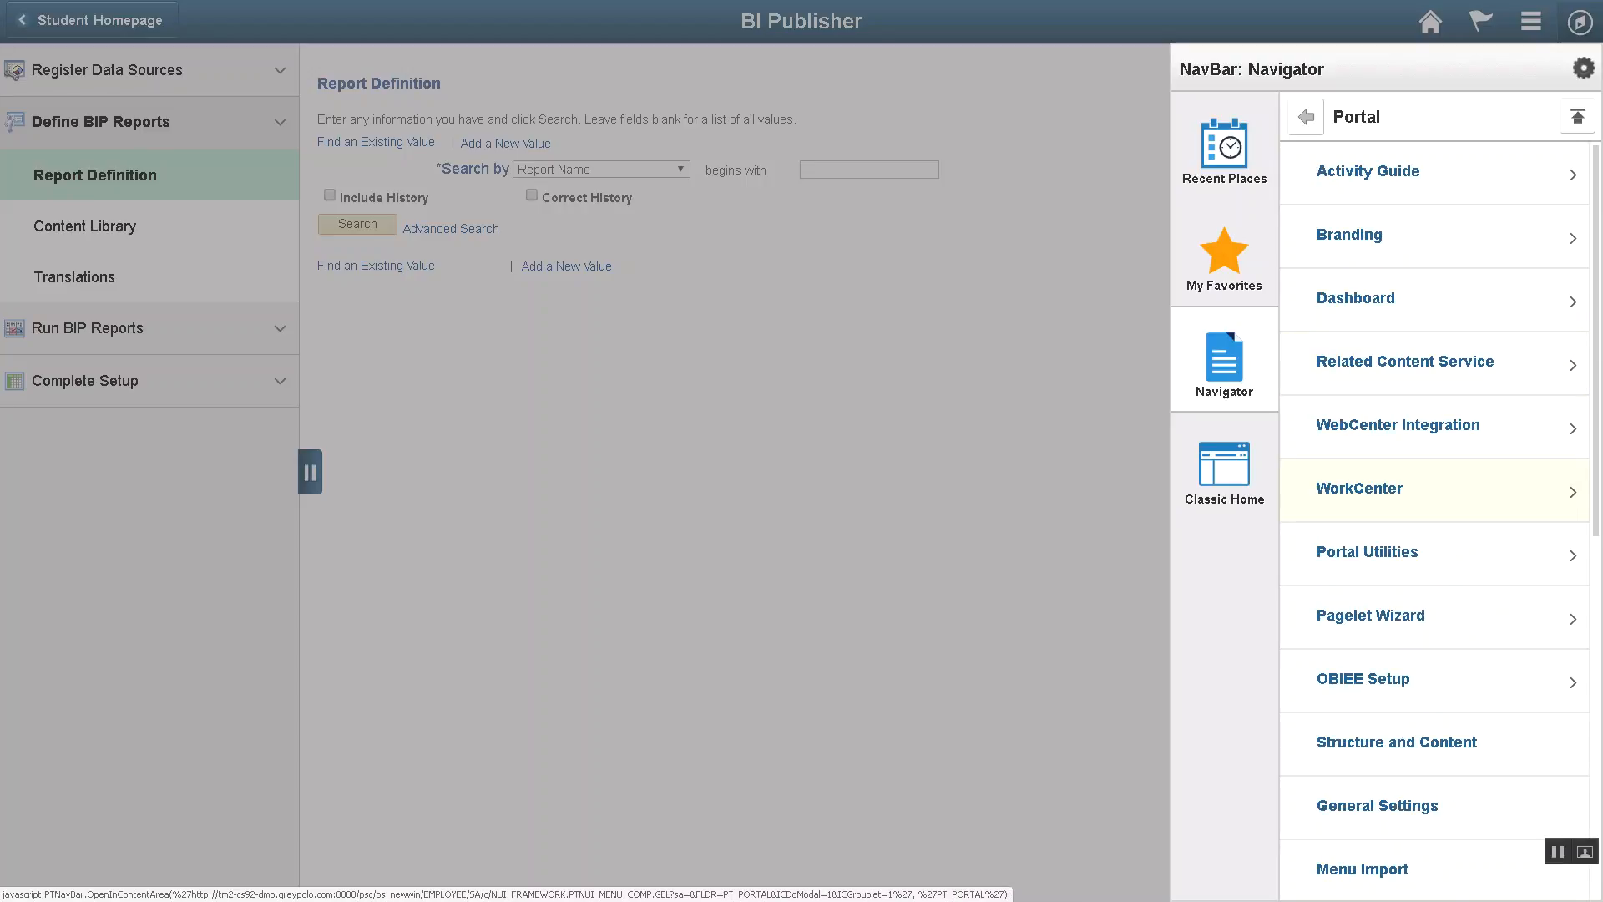
left_click(1419, 551)
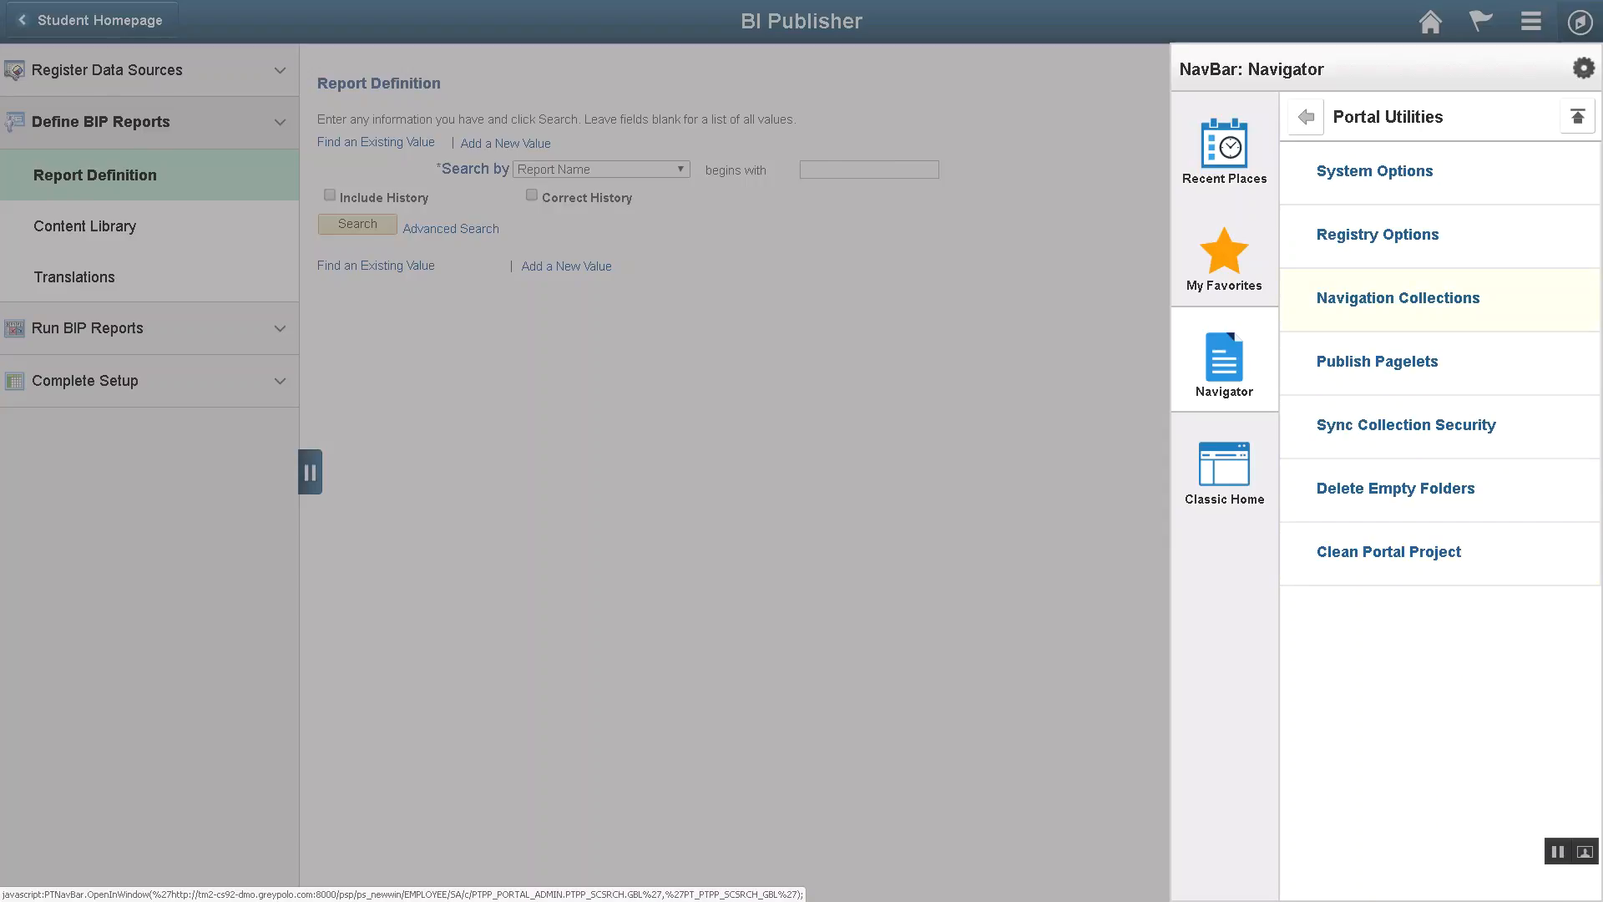
left_click(1410, 298)
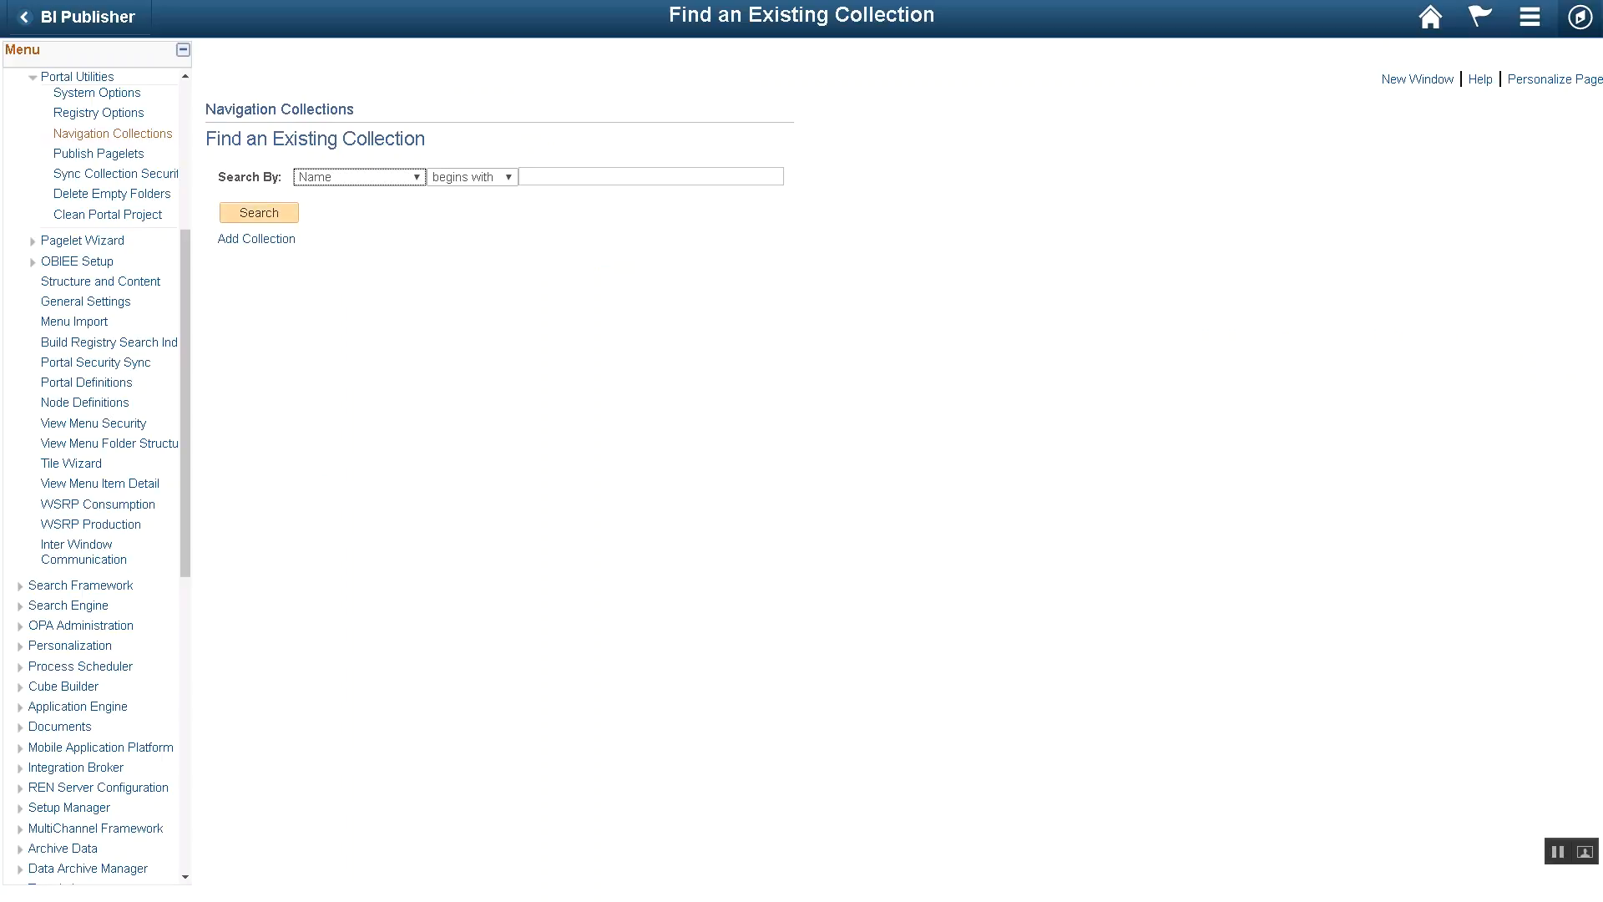
left_click(259, 212)
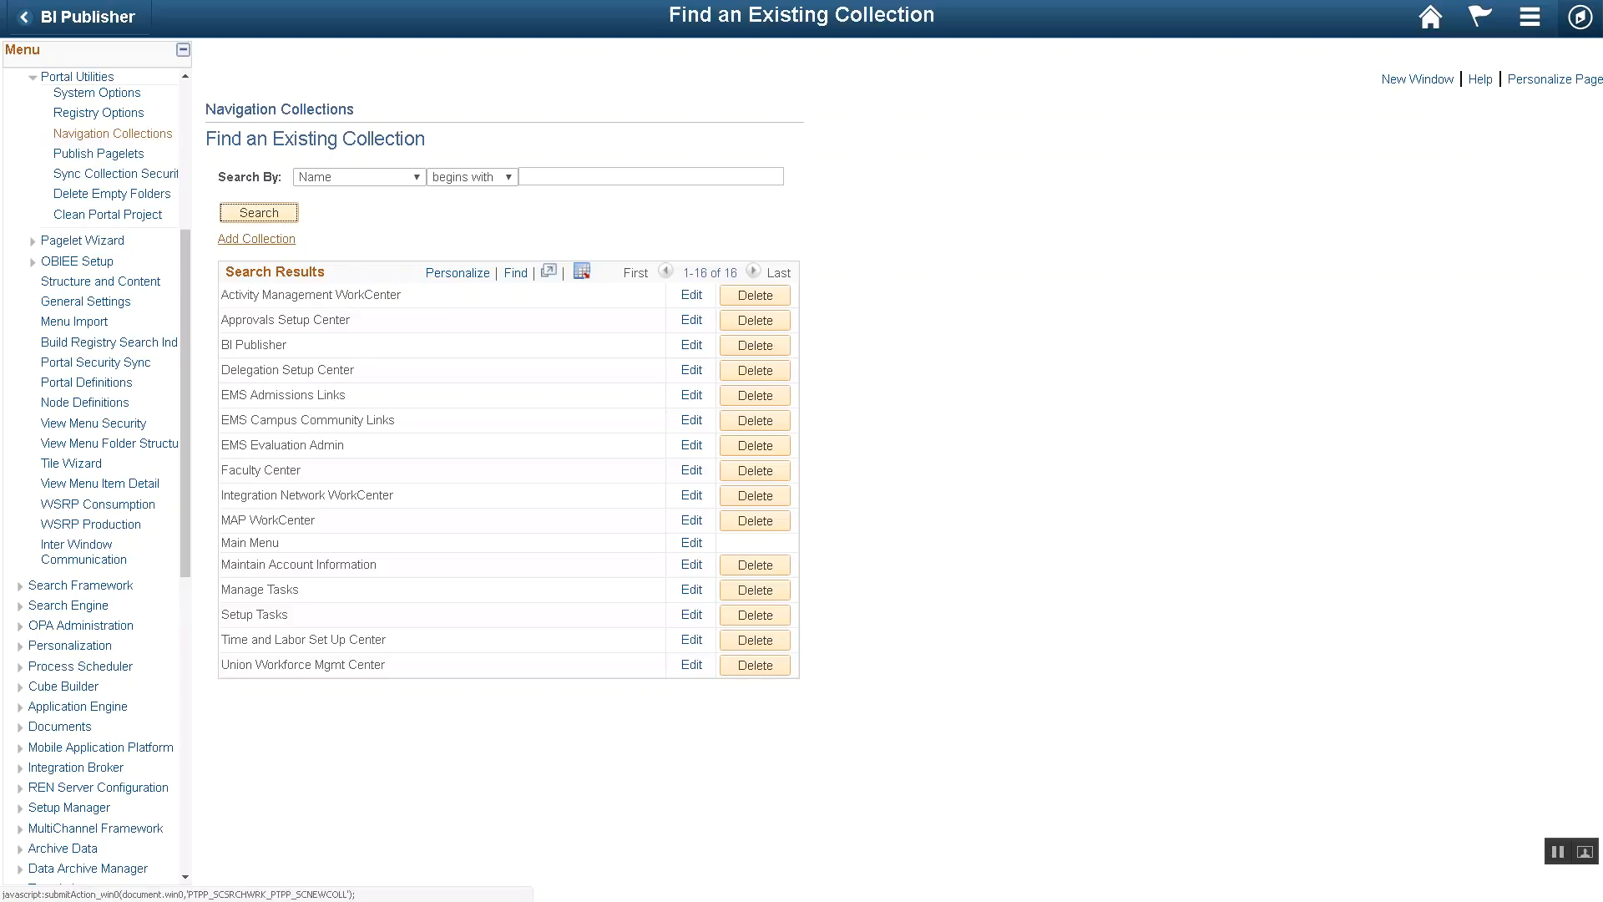
Add a new navigation collection named Reporting Tools and set its owner ID to PeopleTools Demo.
left_click(256, 239)
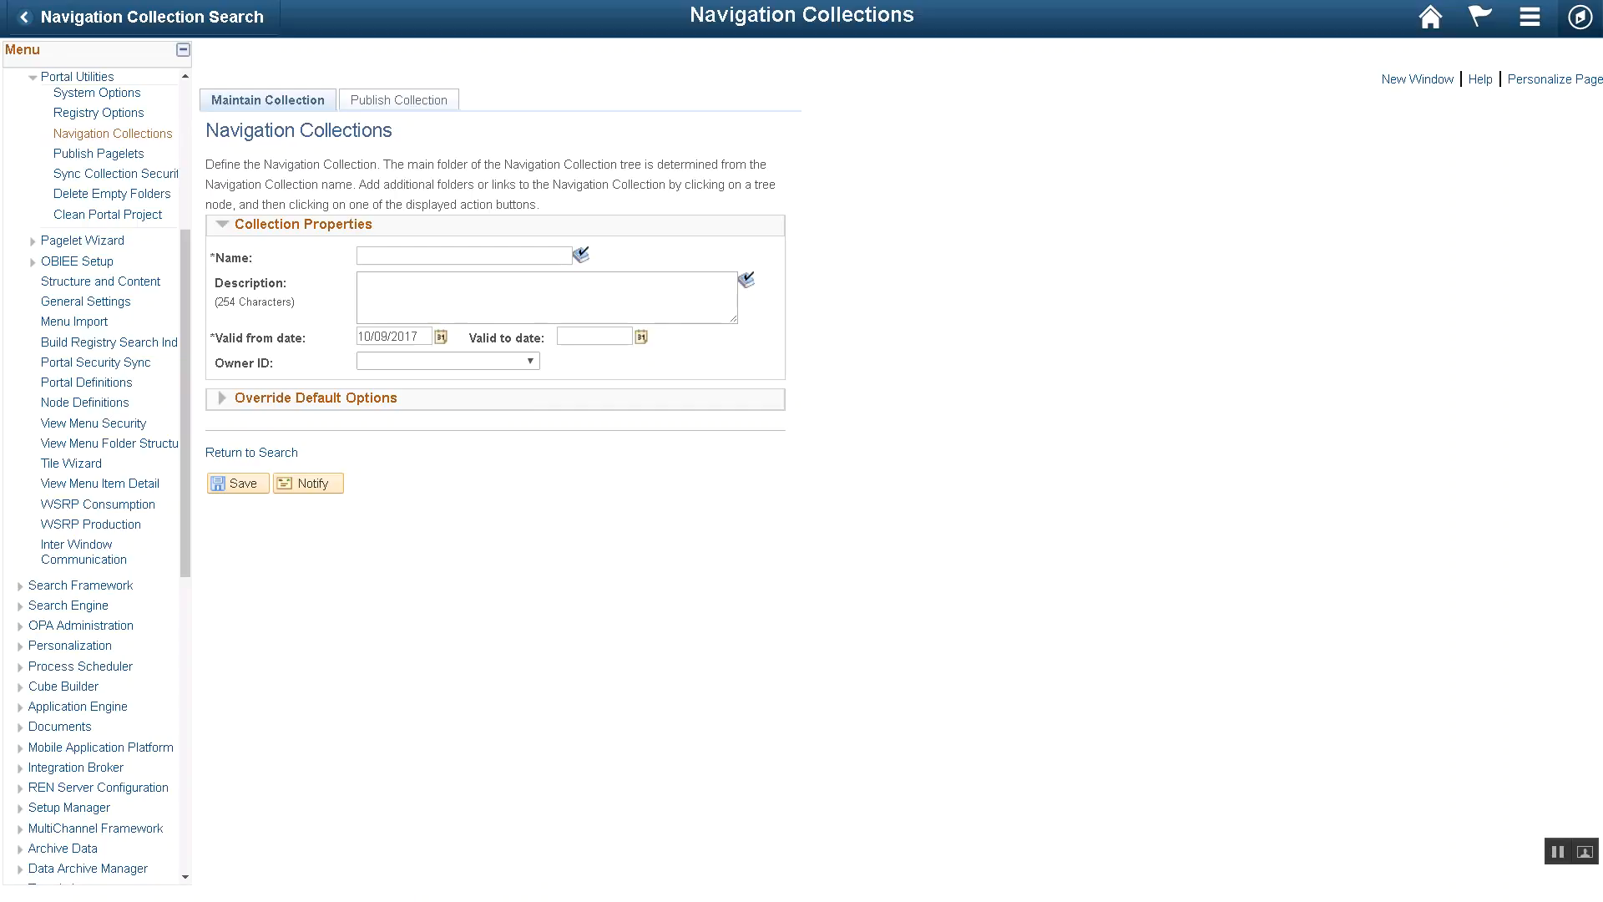
type("Reporting Tools")
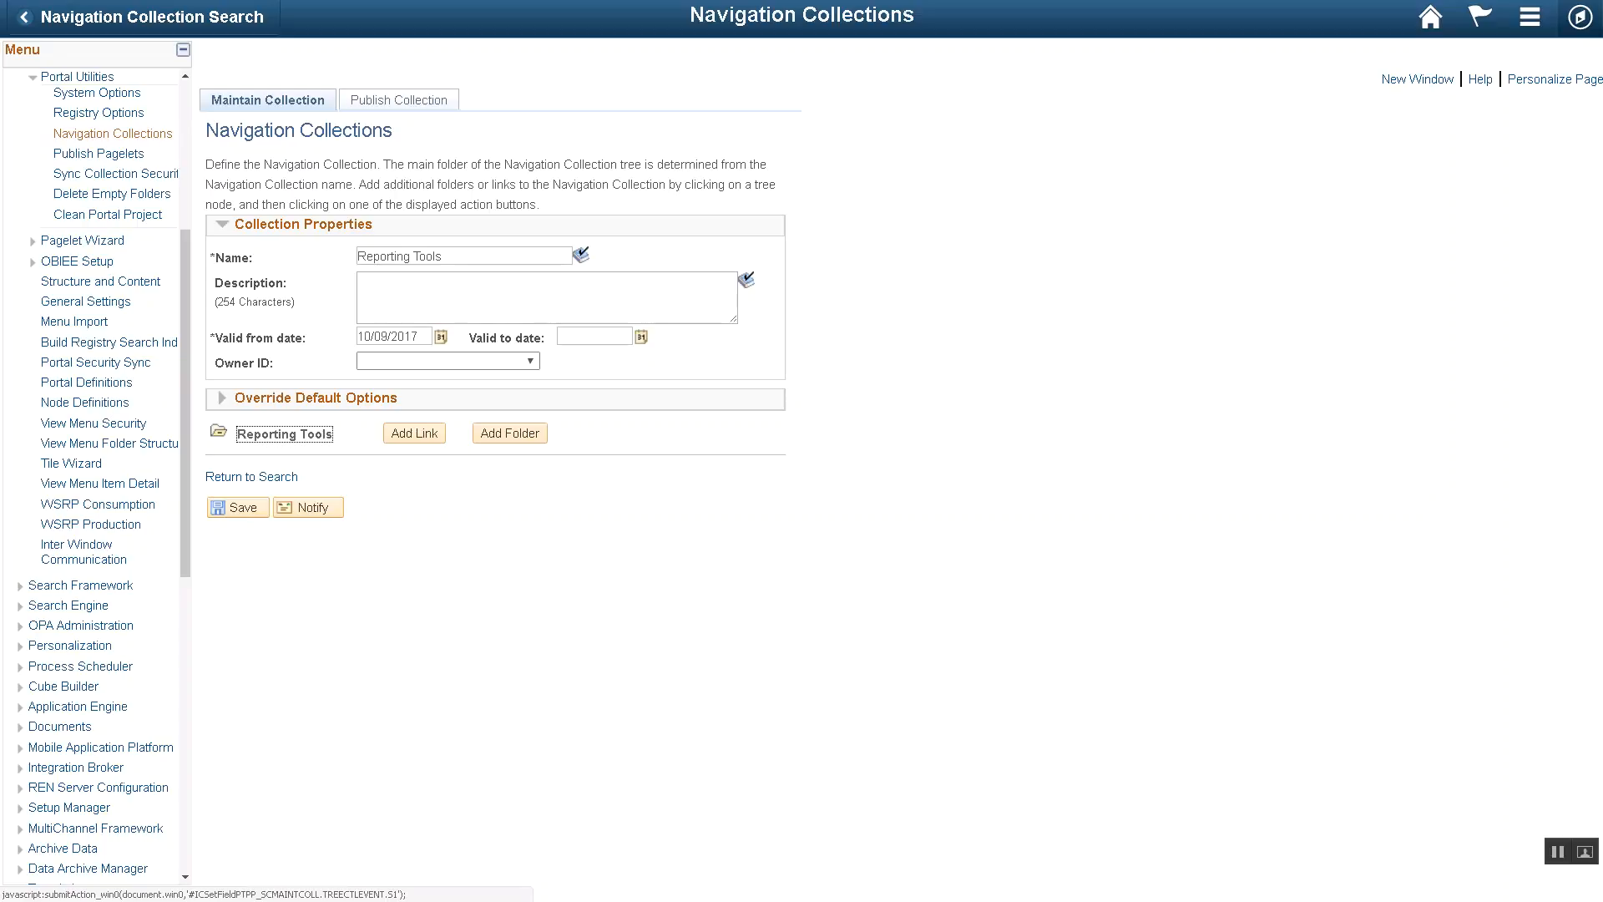
left_click(447, 361)
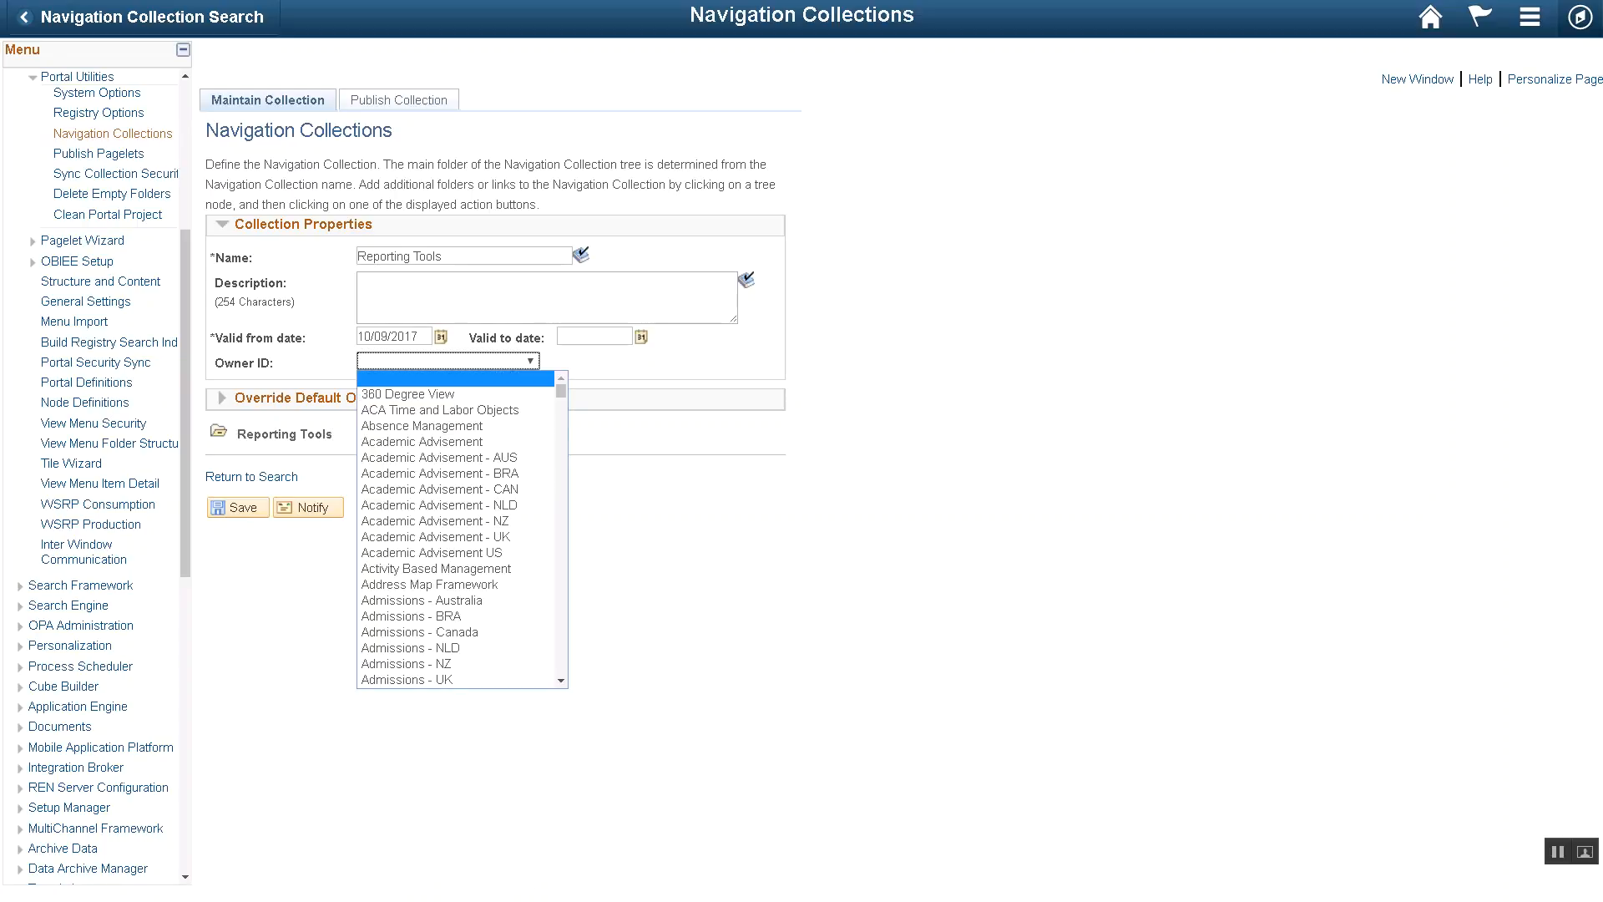
type("pr")
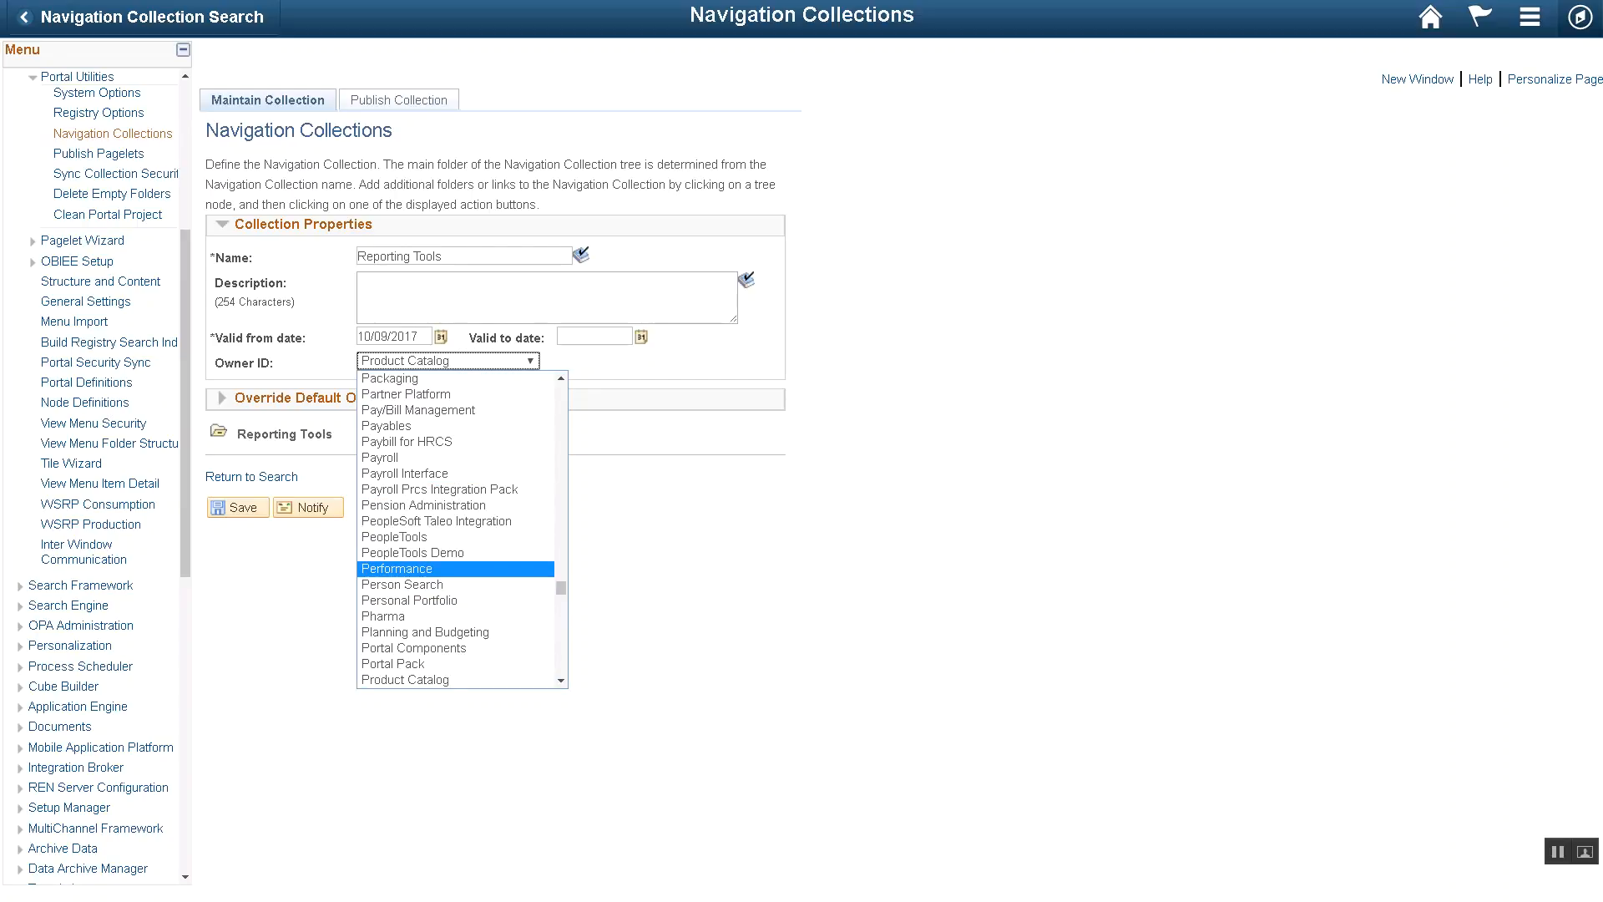
left_click(412, 552)
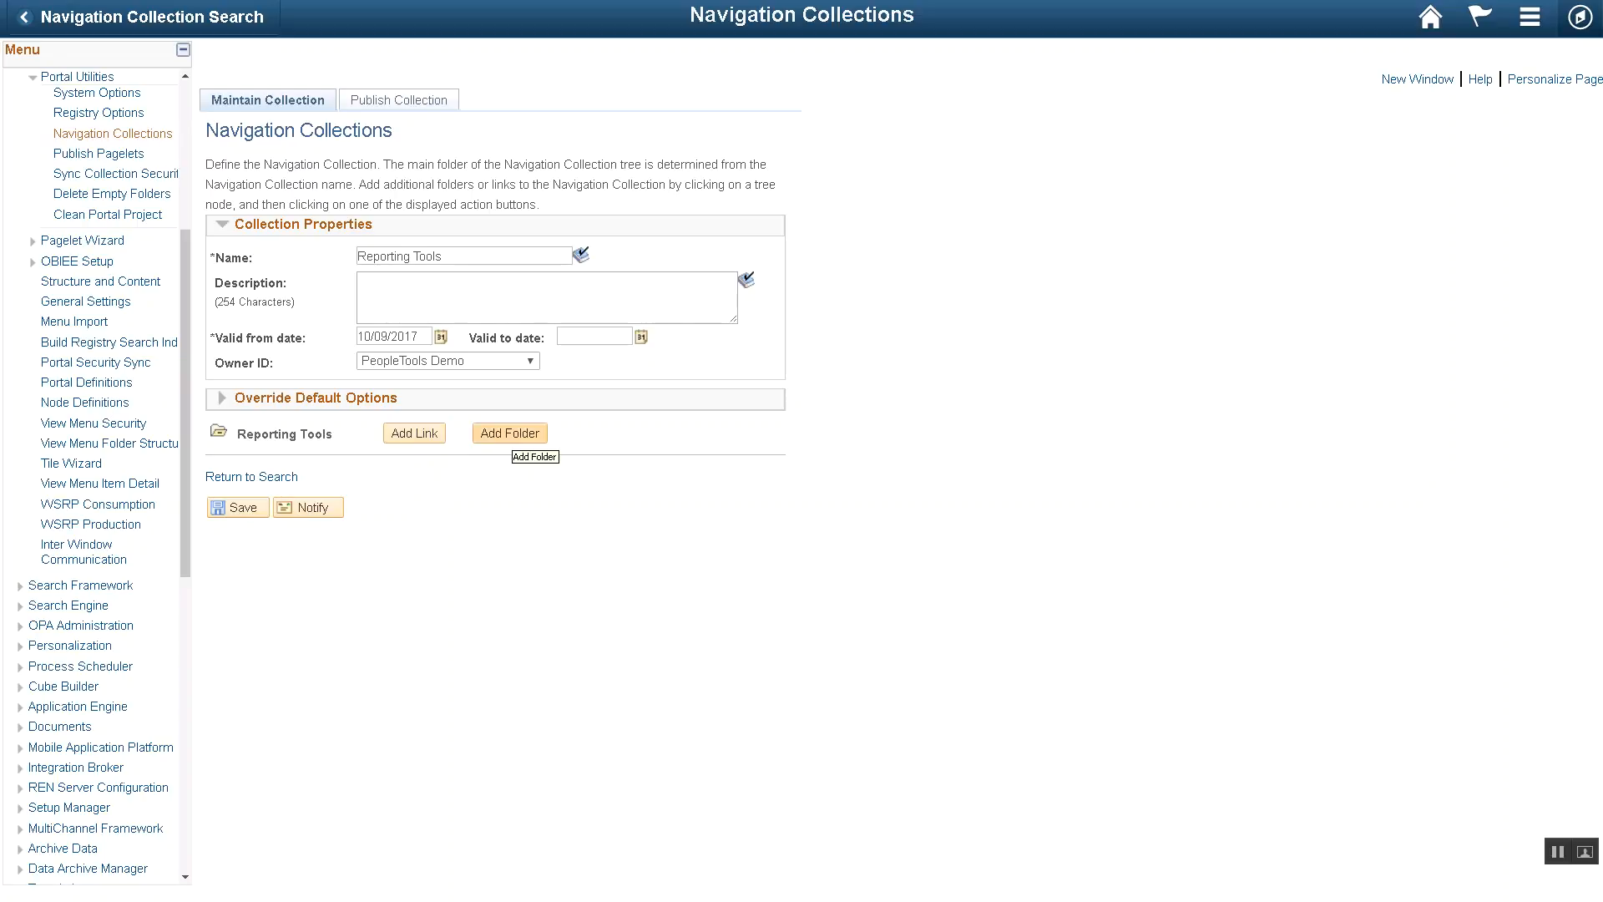
Add a user-defined folder labeled Query to the Reporting Tools collection with CURLY_FOLDER_64 as its override image.
left_click(511, 433)
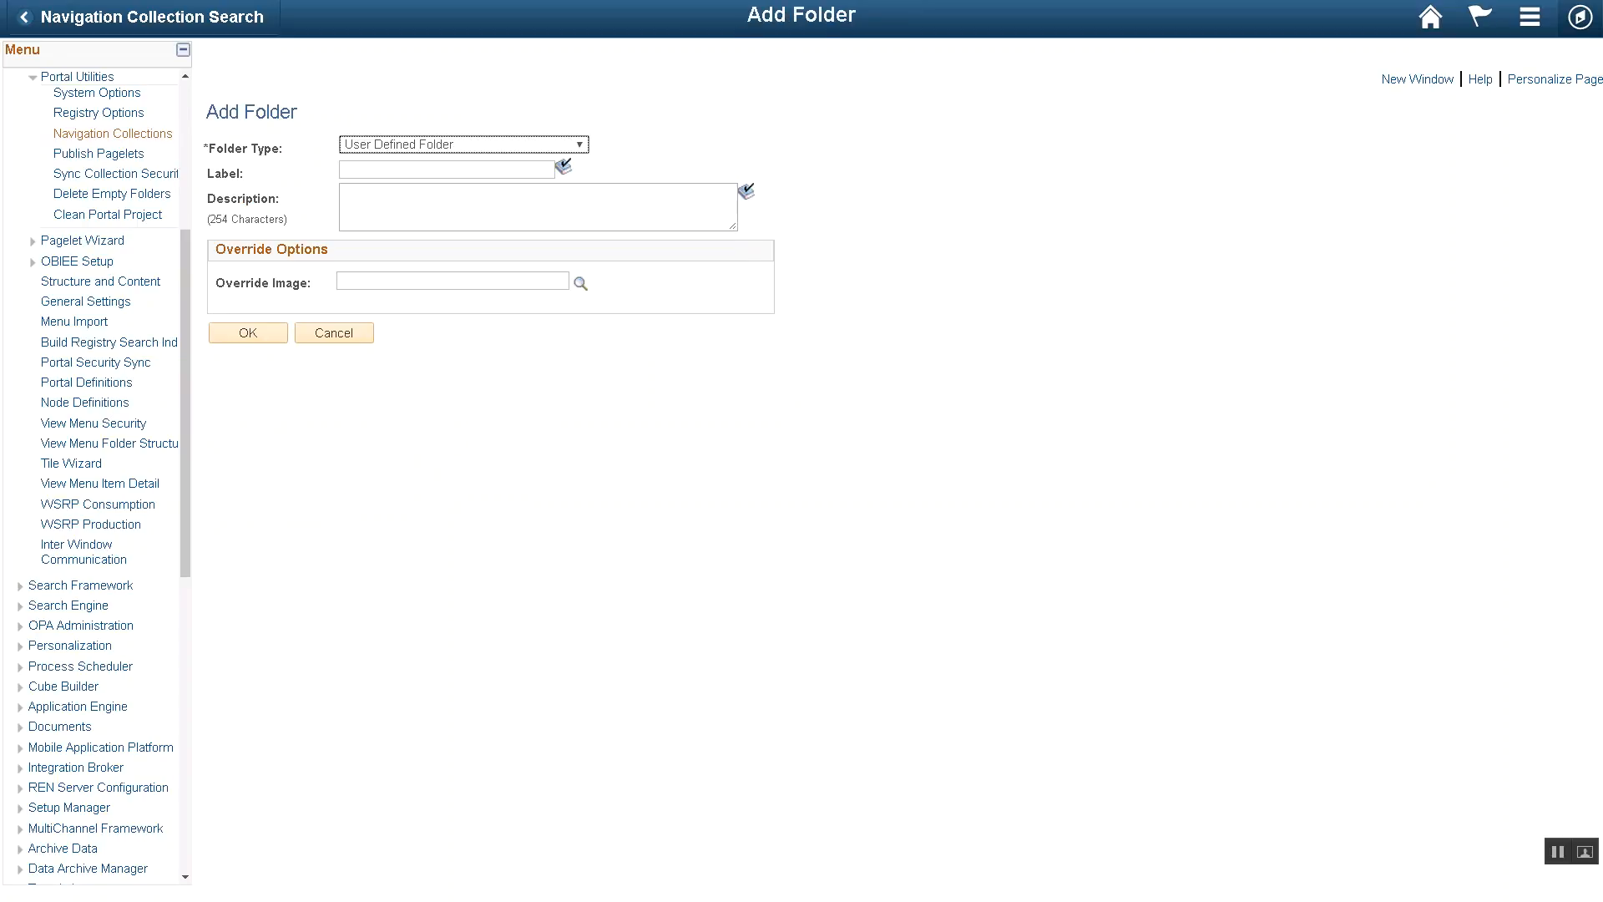
left_click(447, 169)
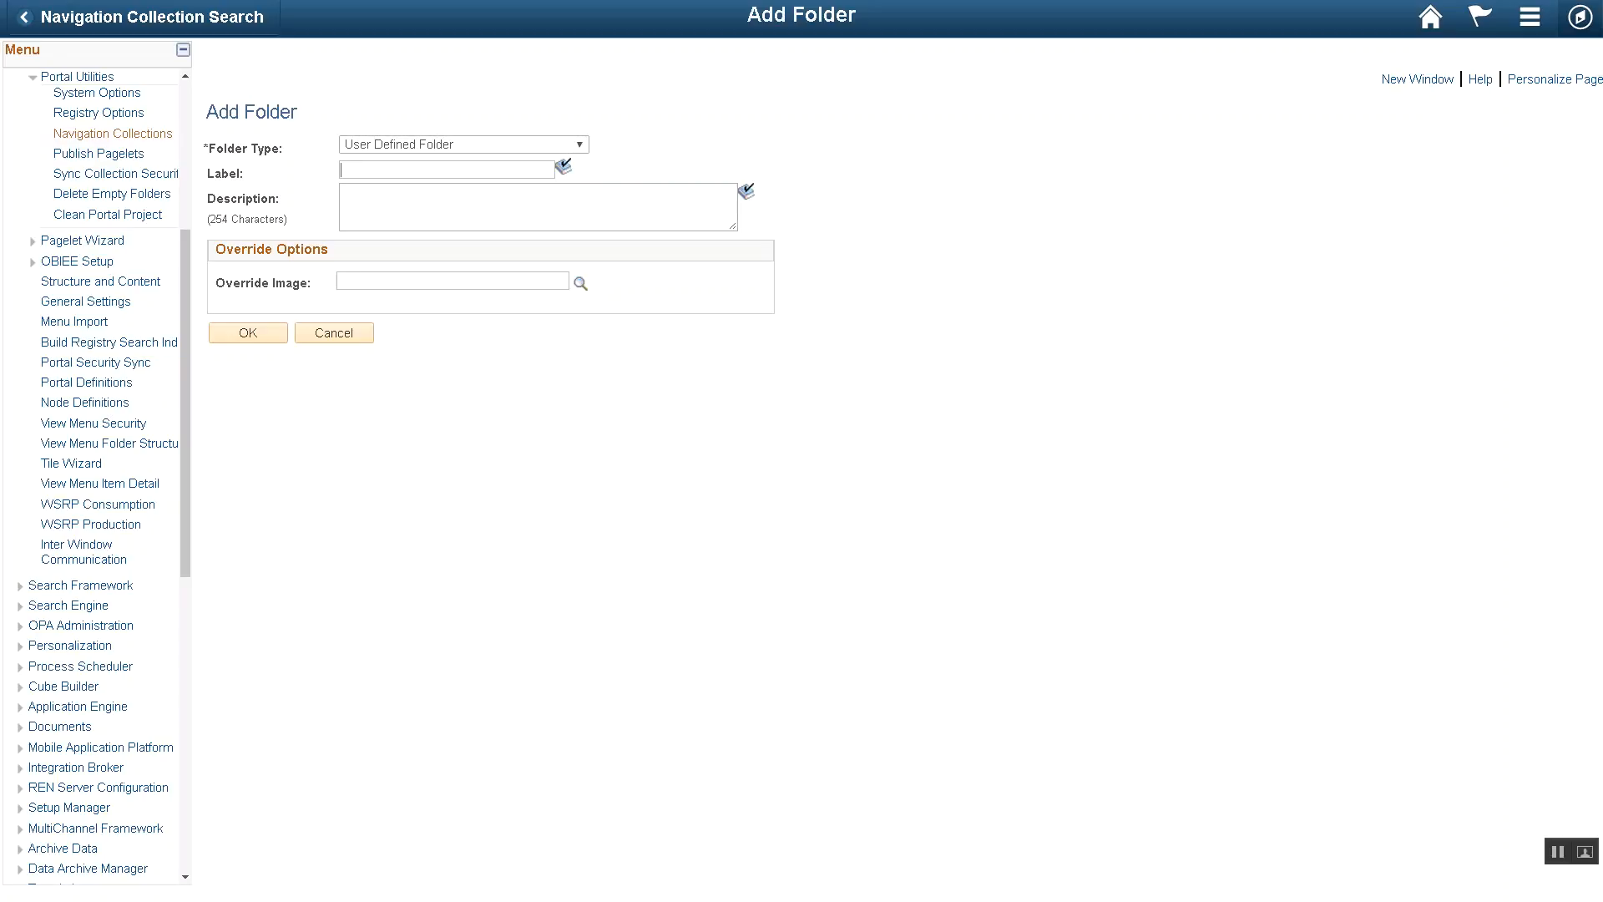
type("Query")
type("curly")
left_click(580, 283)
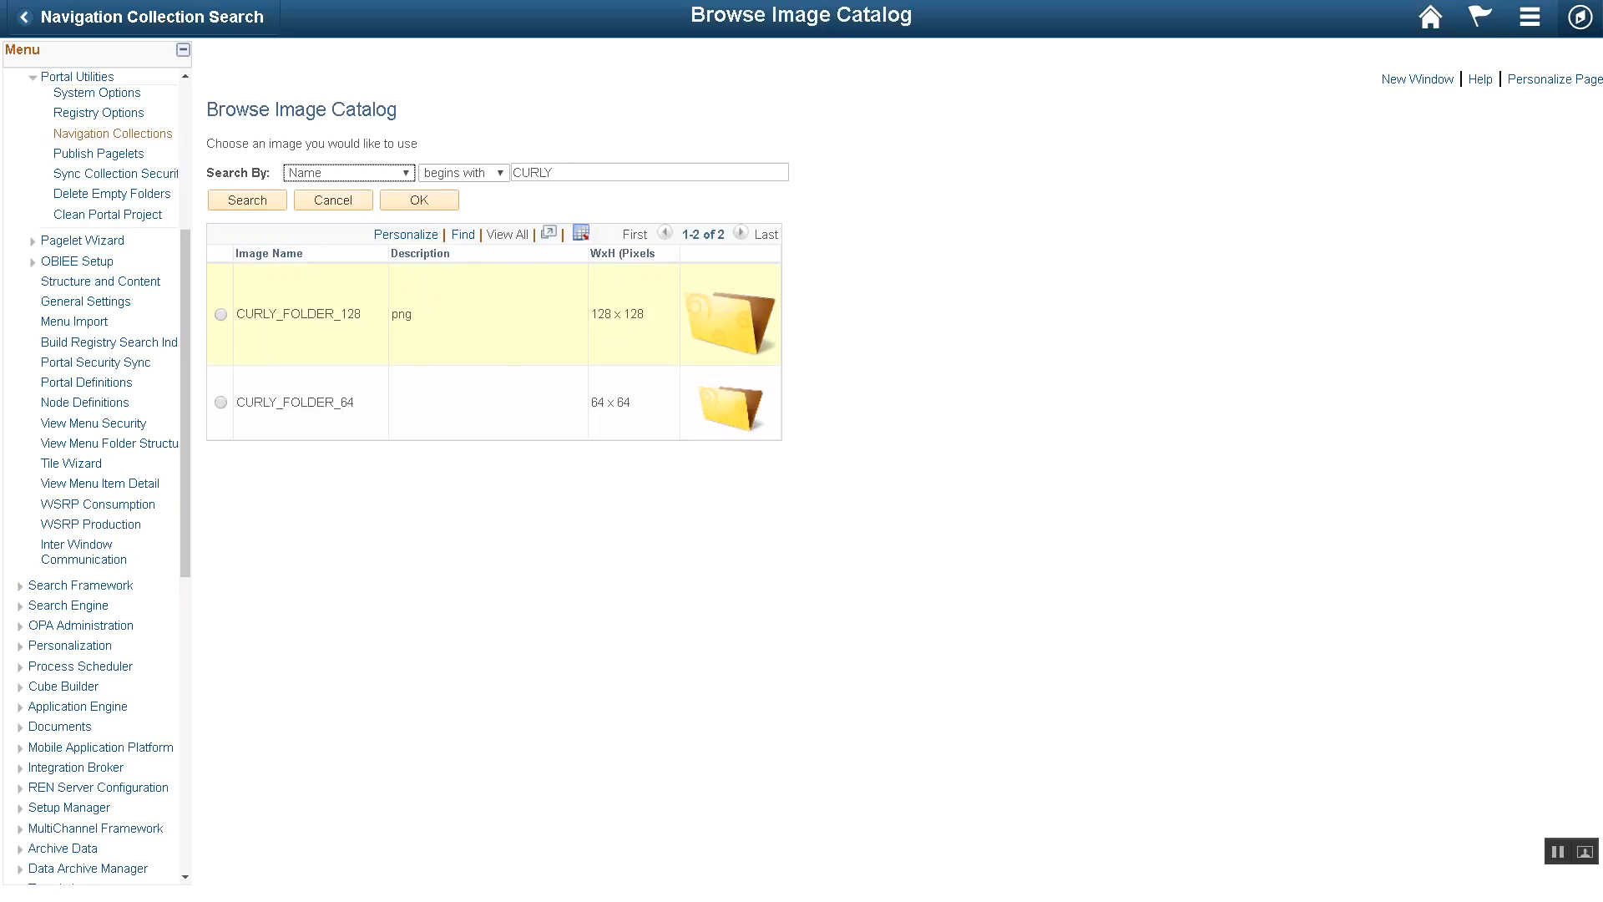
left_click(221, 402)
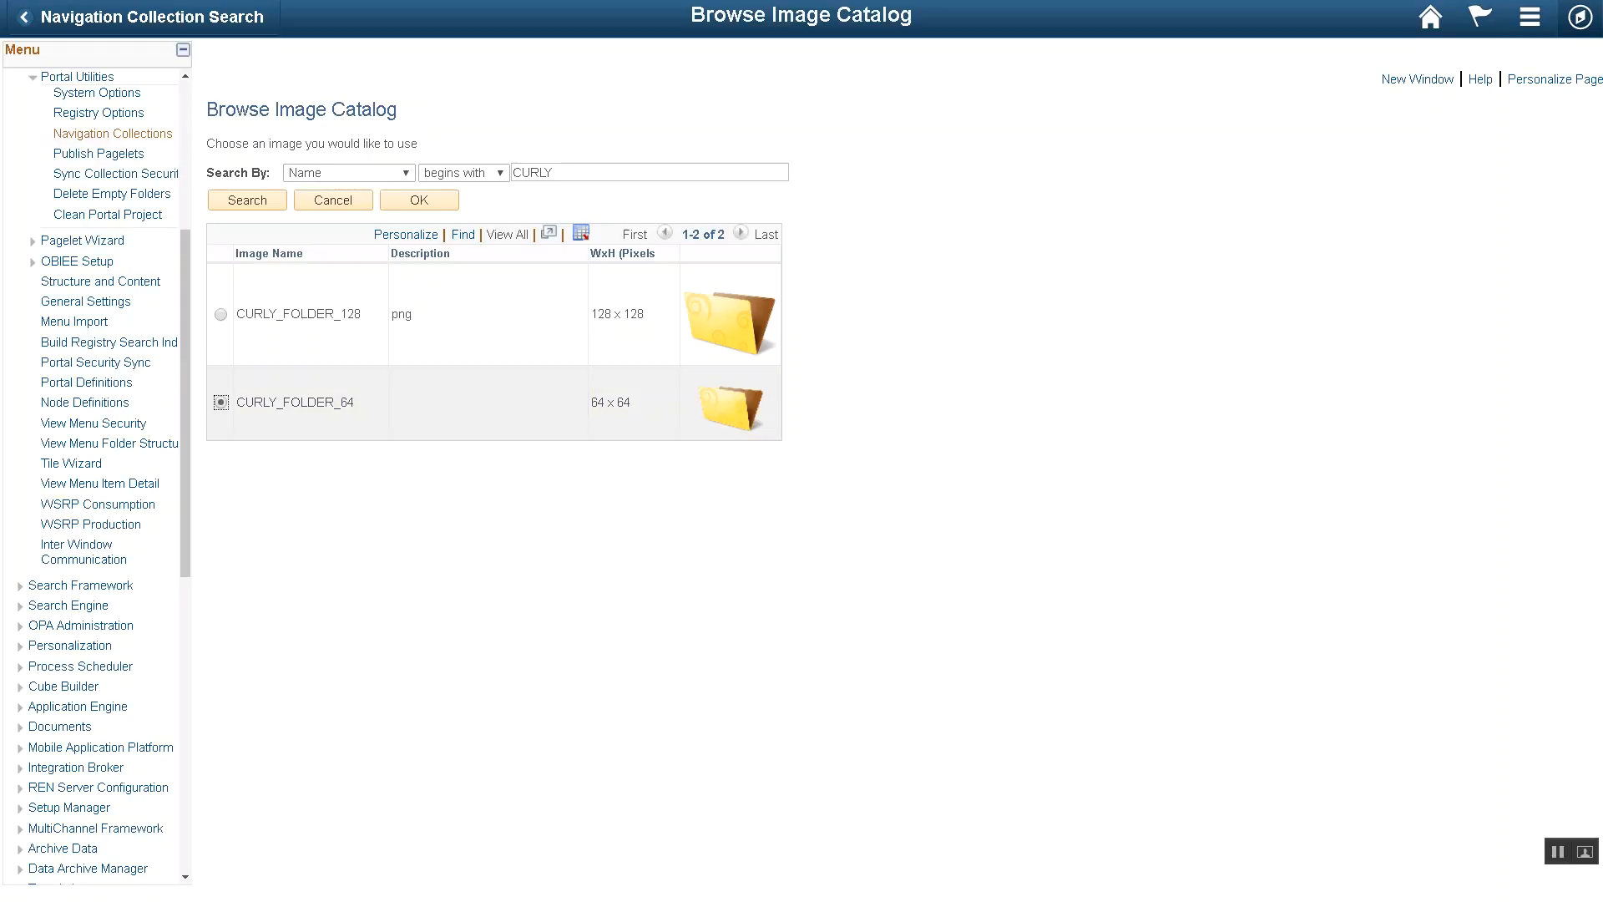
left_click(419, 200)
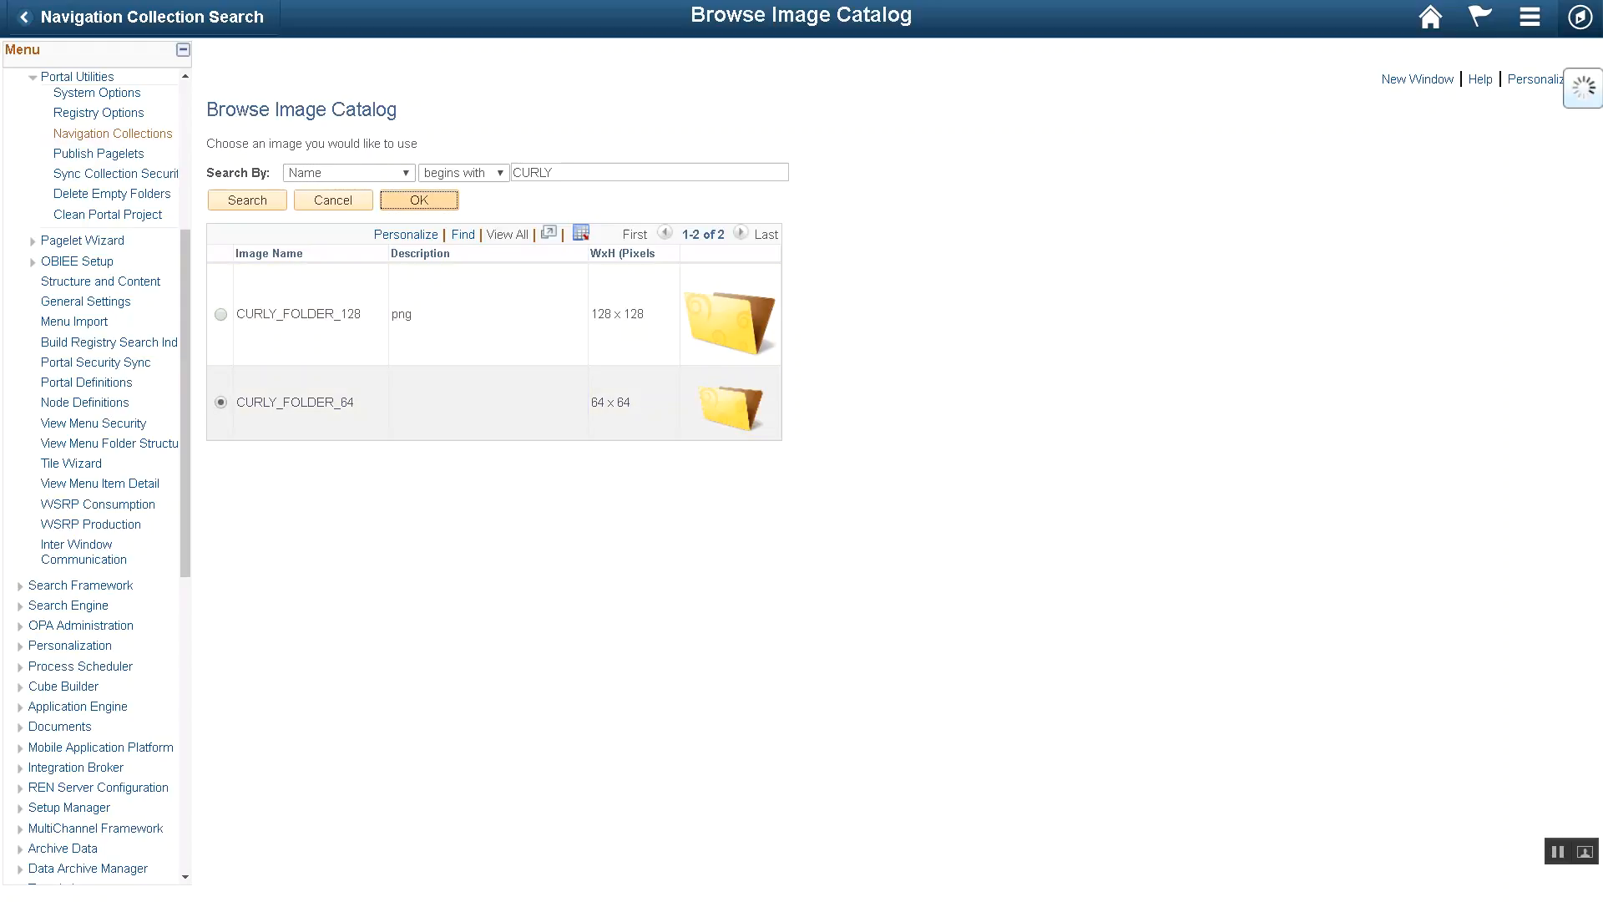
left_click(248, 361)
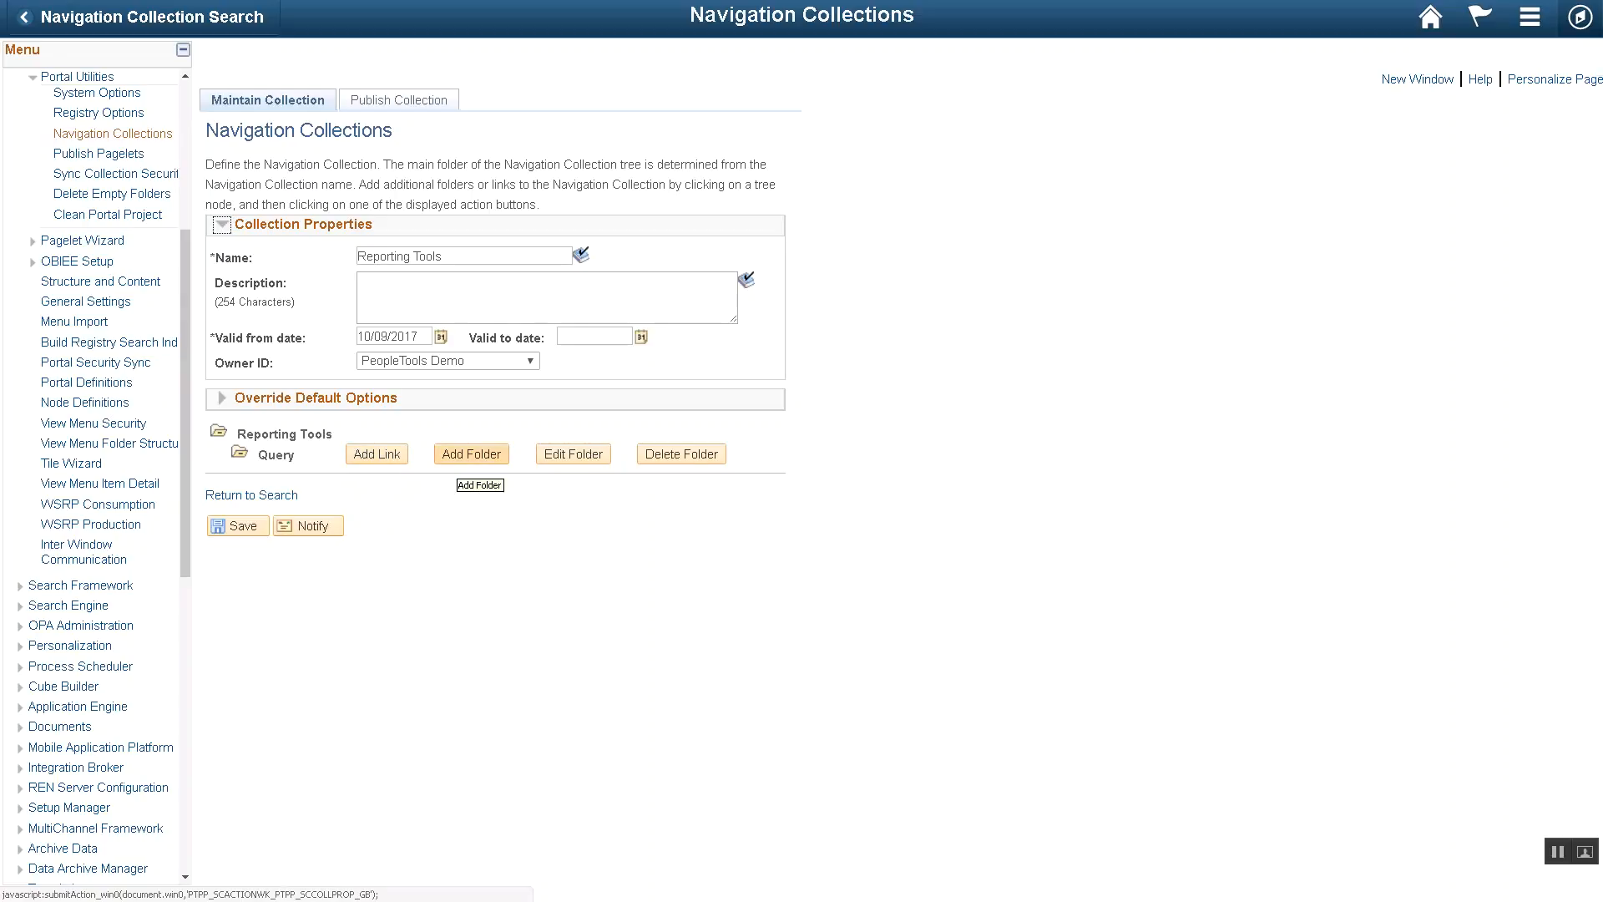
Add a link to Query Manager, found under Reporting Tools, Query in the EMPLOYEE portal registry, to the Query folder.
left_click(376, 454)
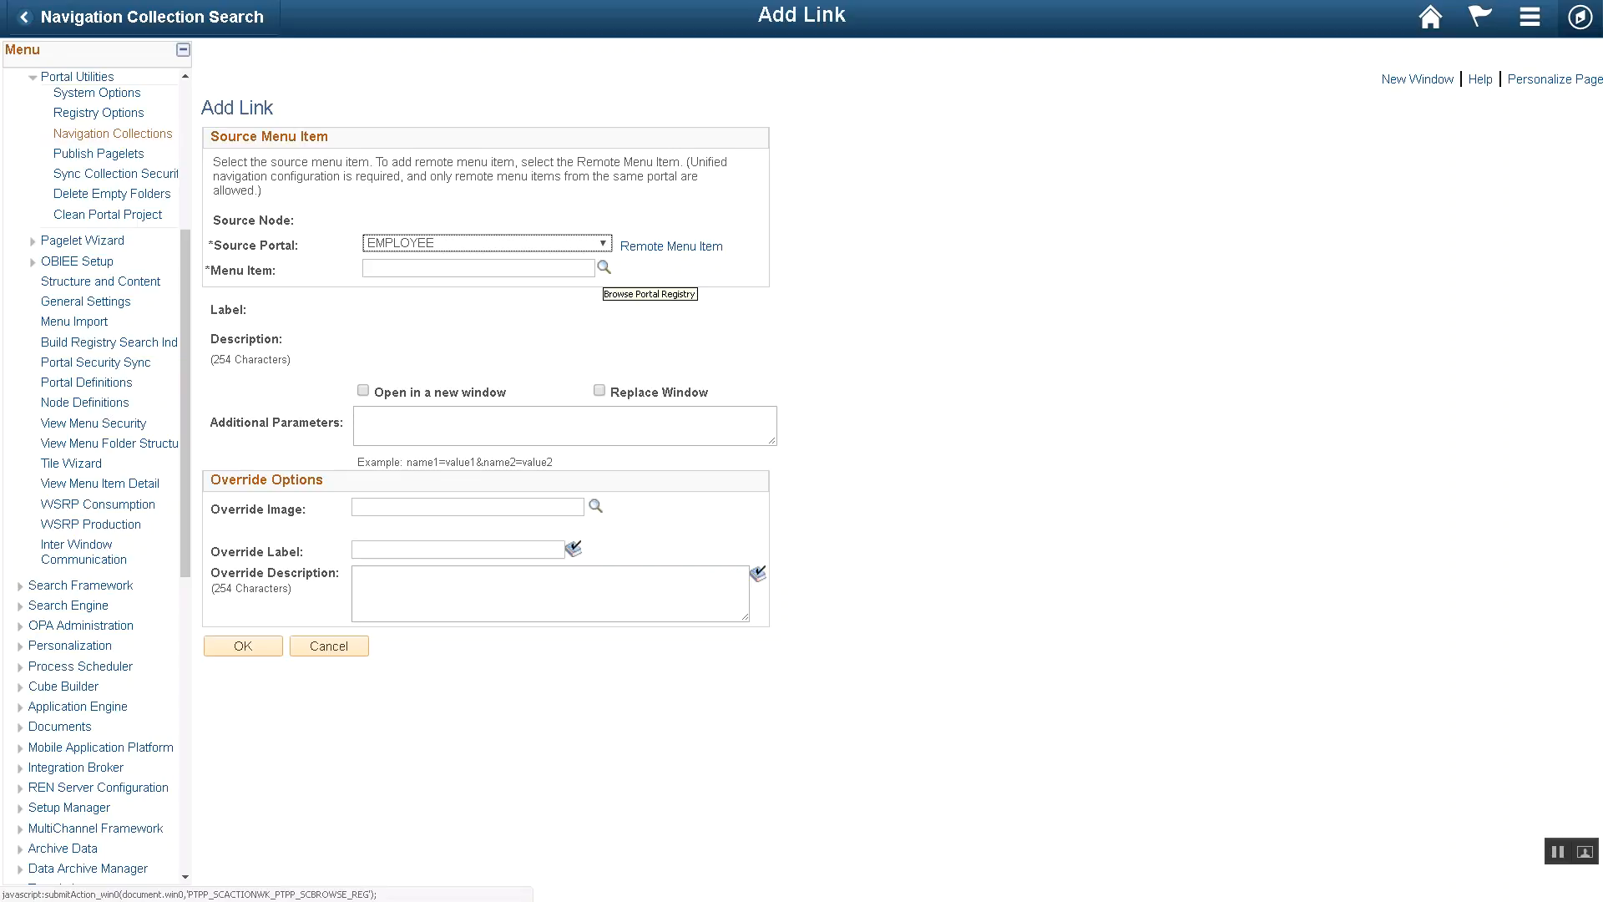
left_click(603, 268)
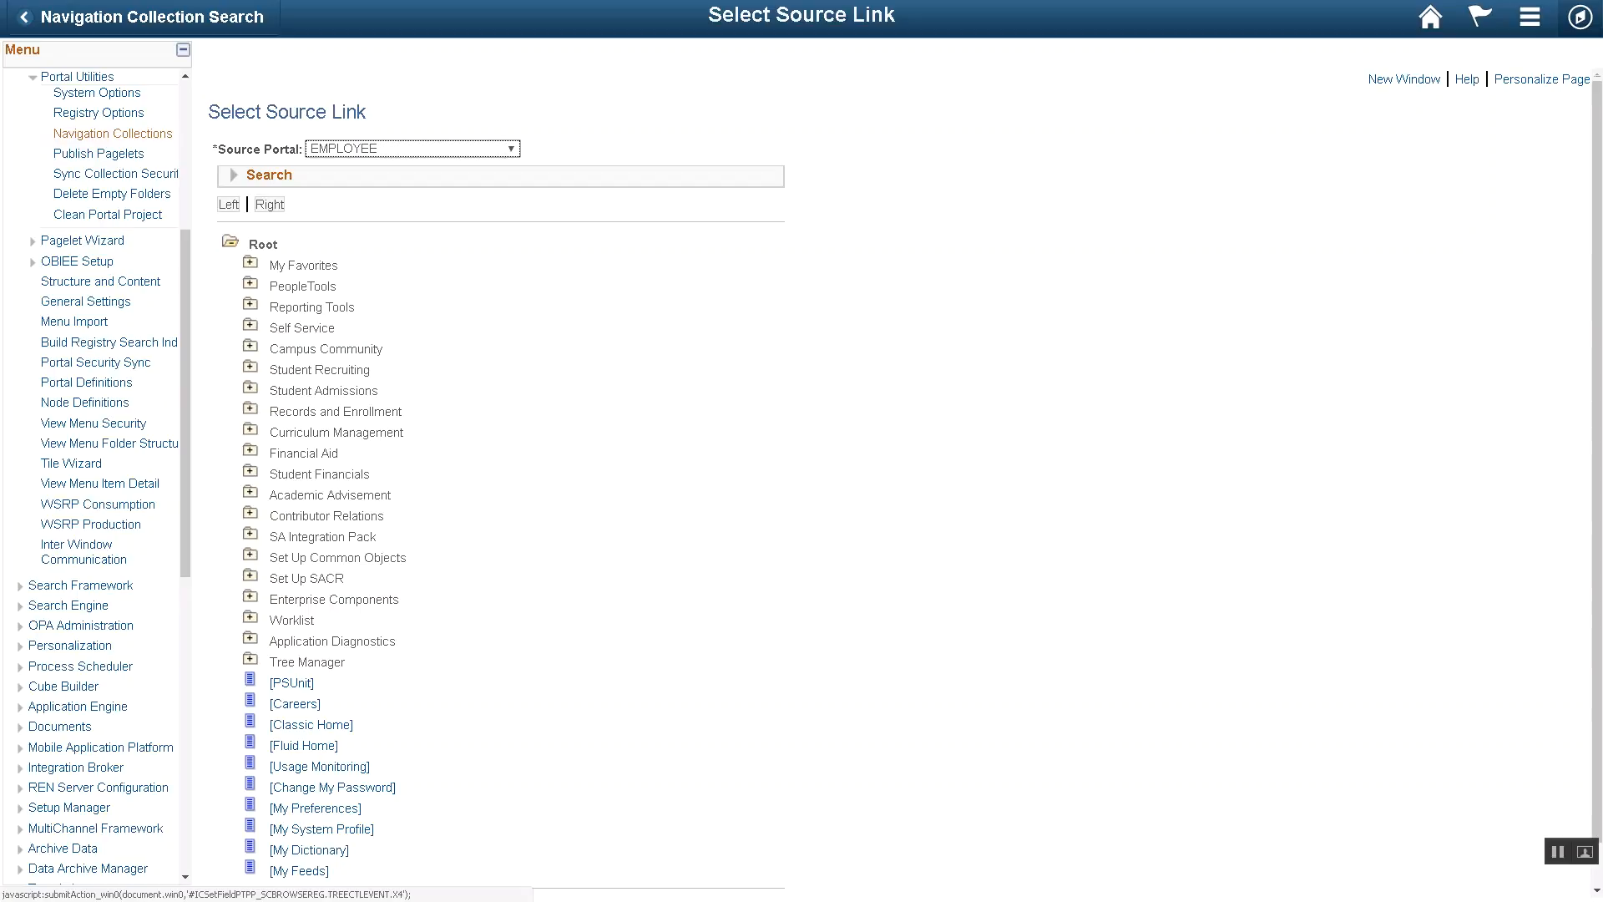
left_click(250, 304)
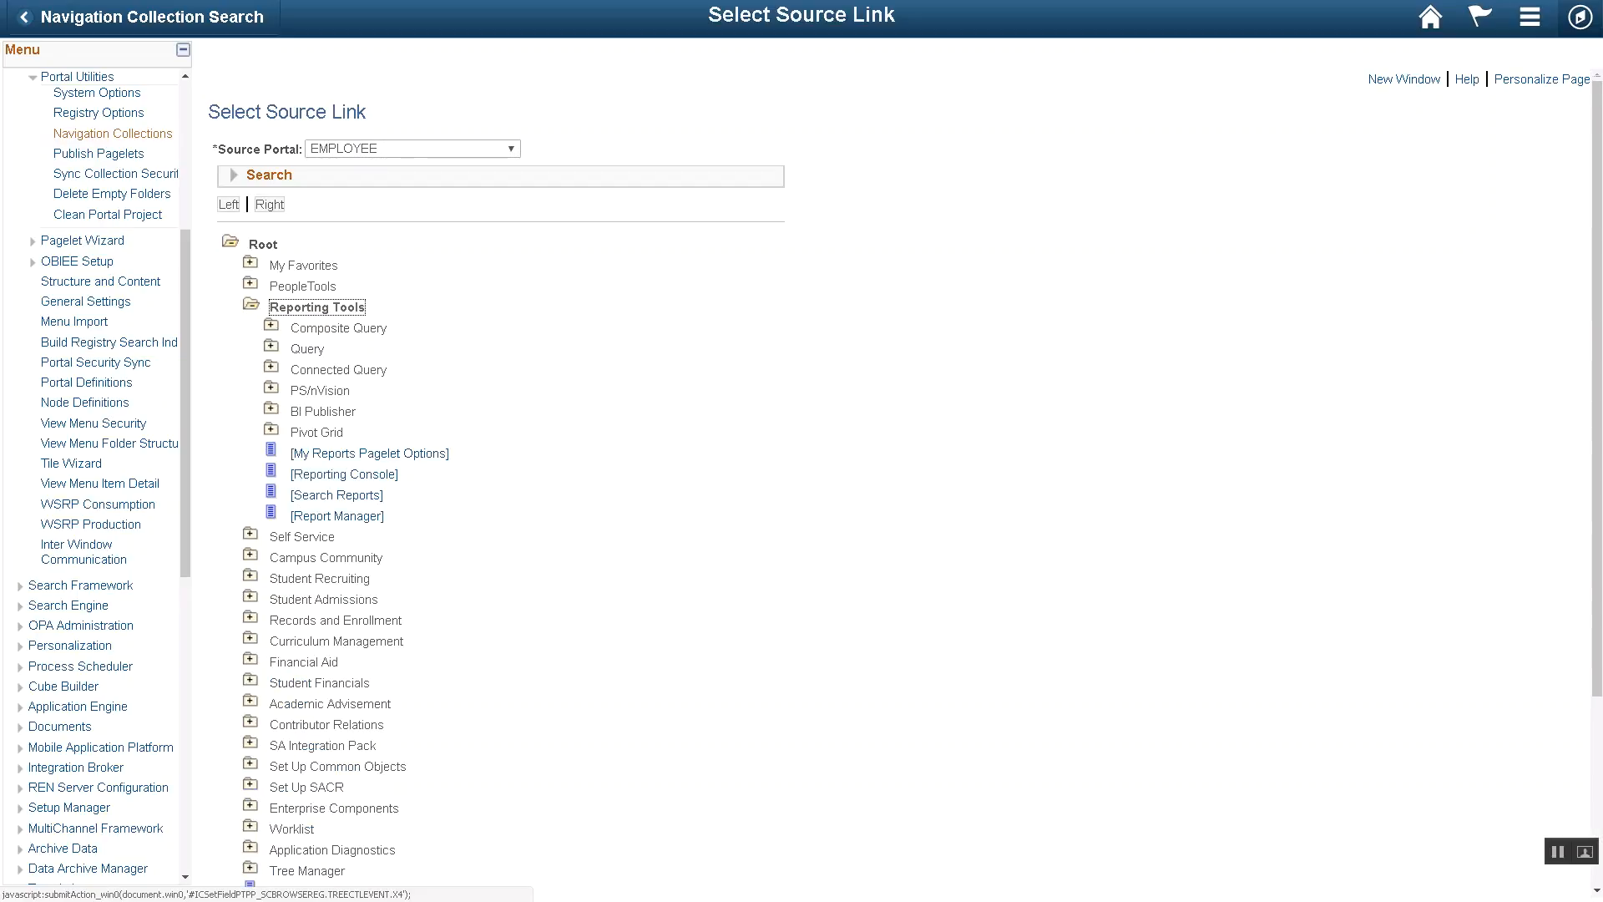
left_click(272, 346)
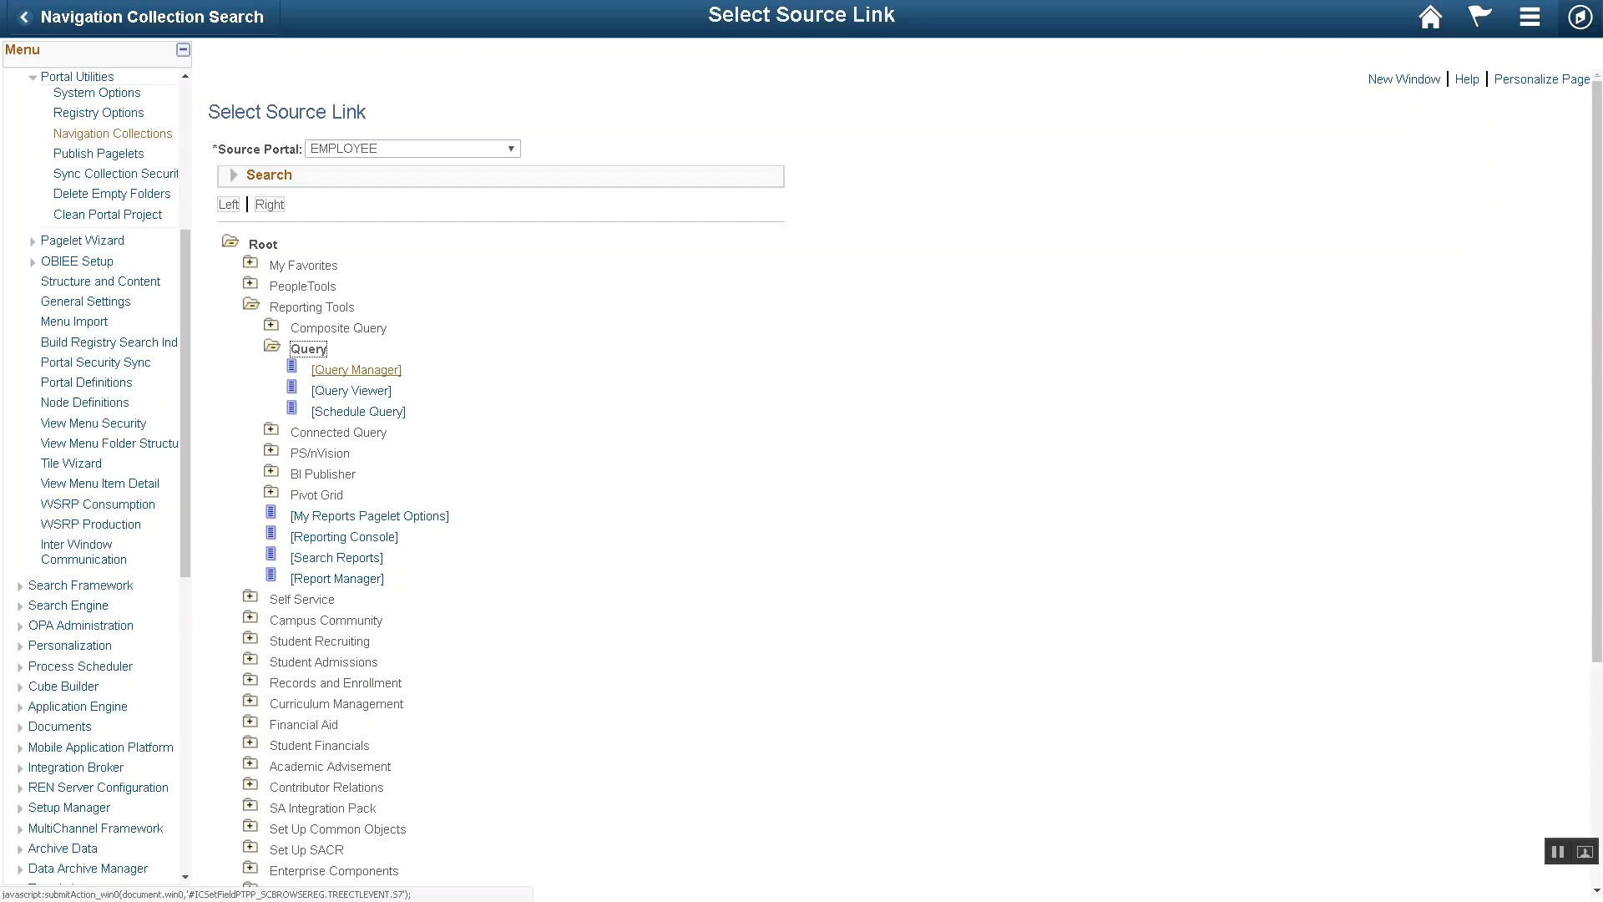
left_click(356, 370)
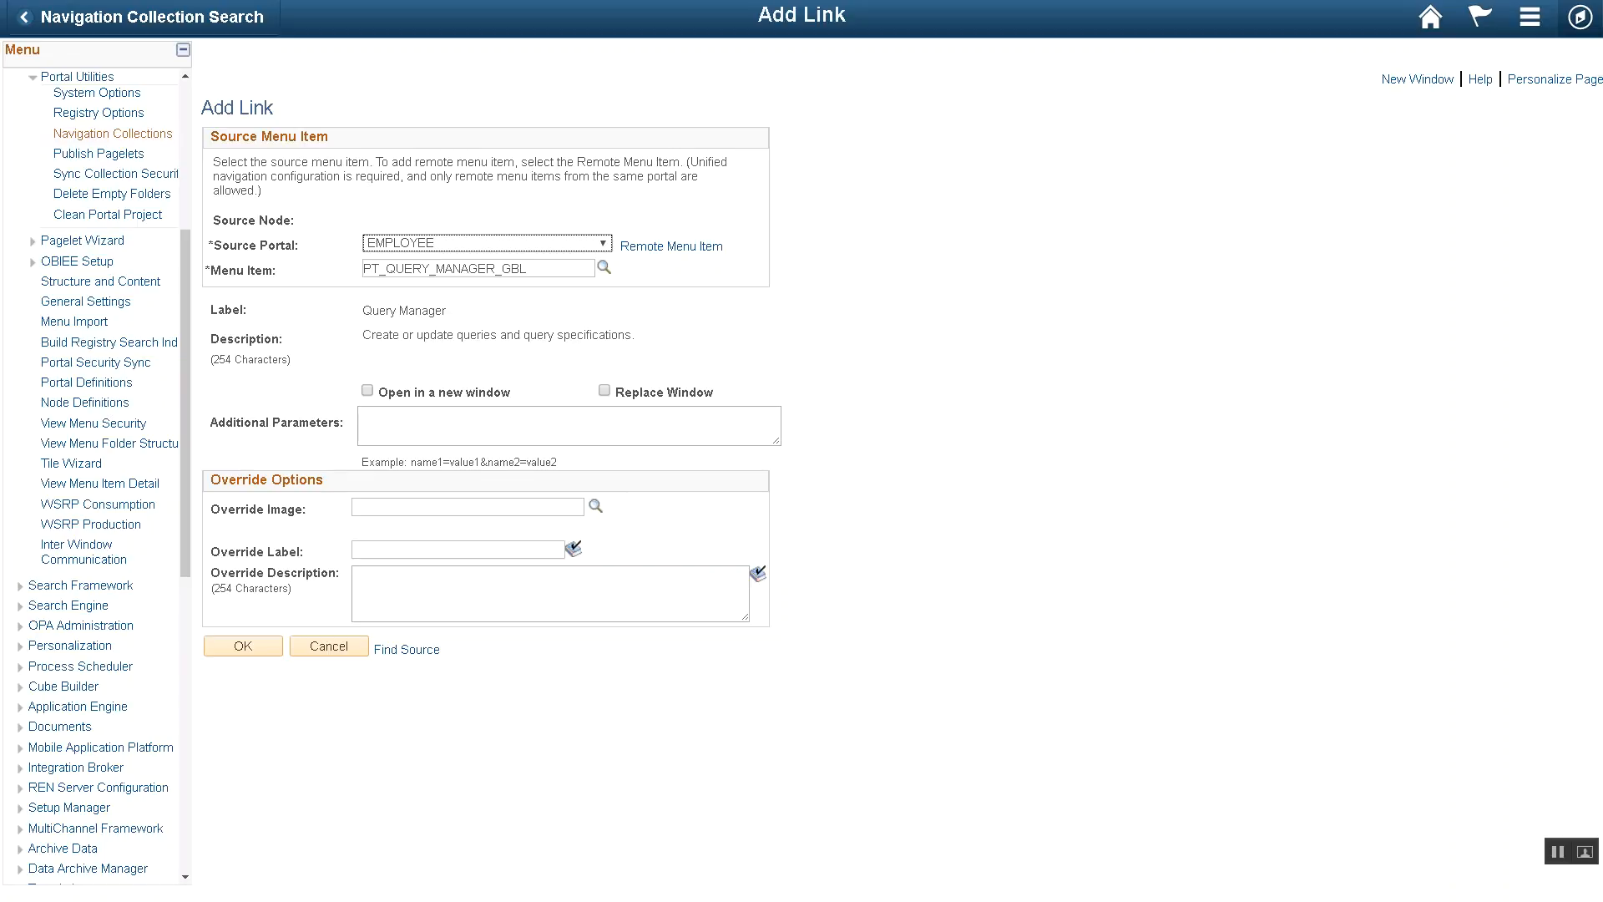
left_click(243, 645)
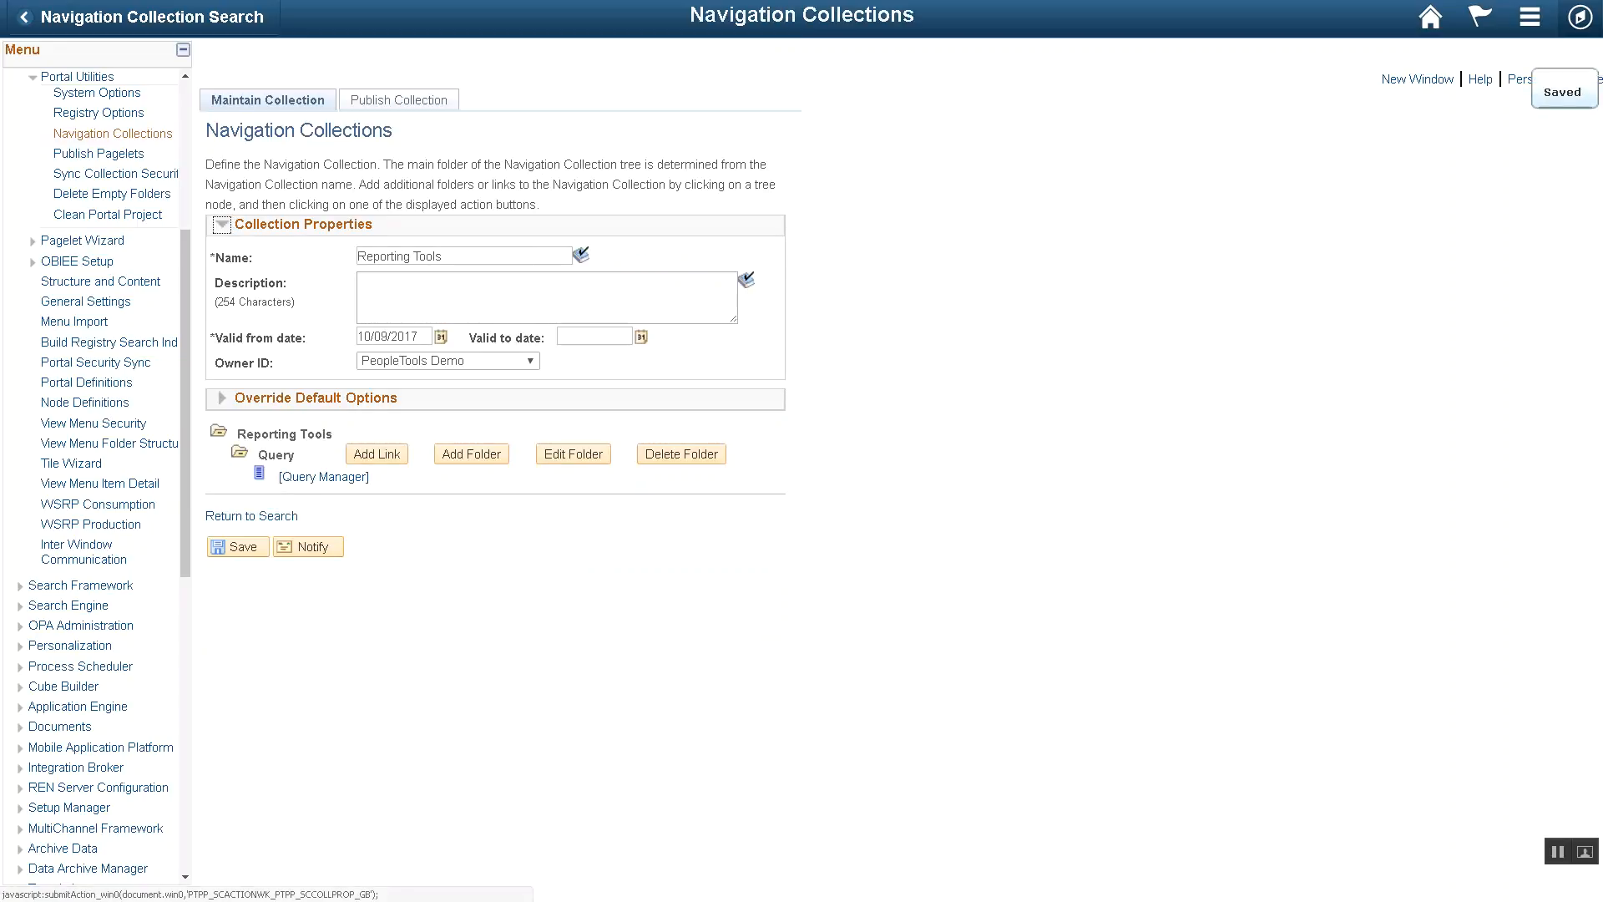
Add a link to Query Viewer from Reporting Tools, Query to the Query folder and set it to open in a new window.
left_click(377, 454)
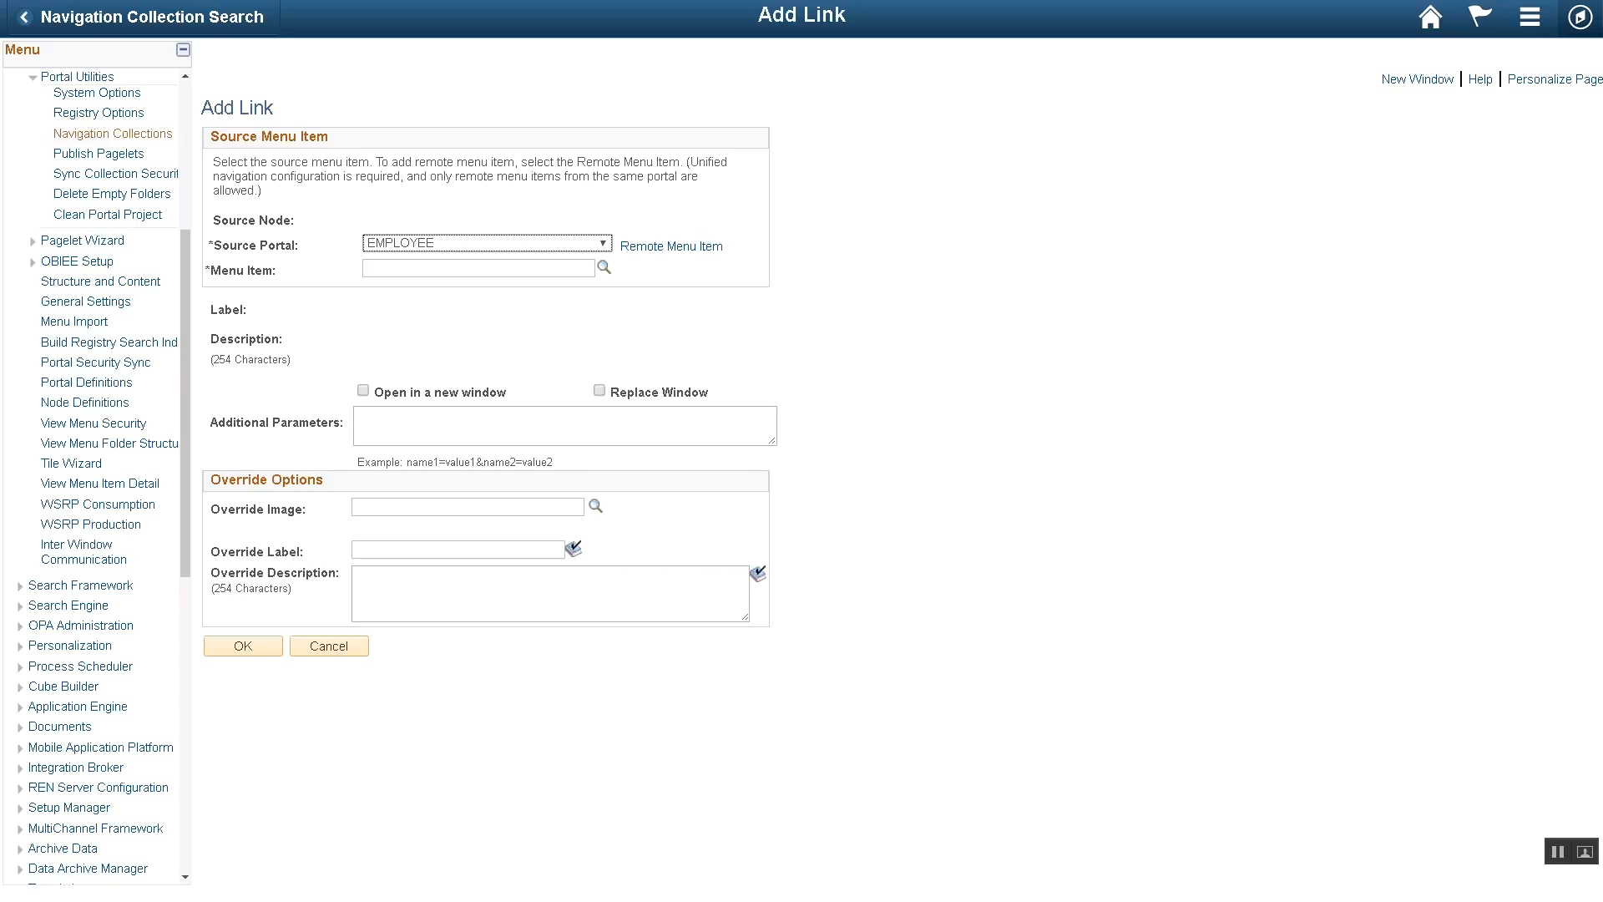
left_click(604, 267)
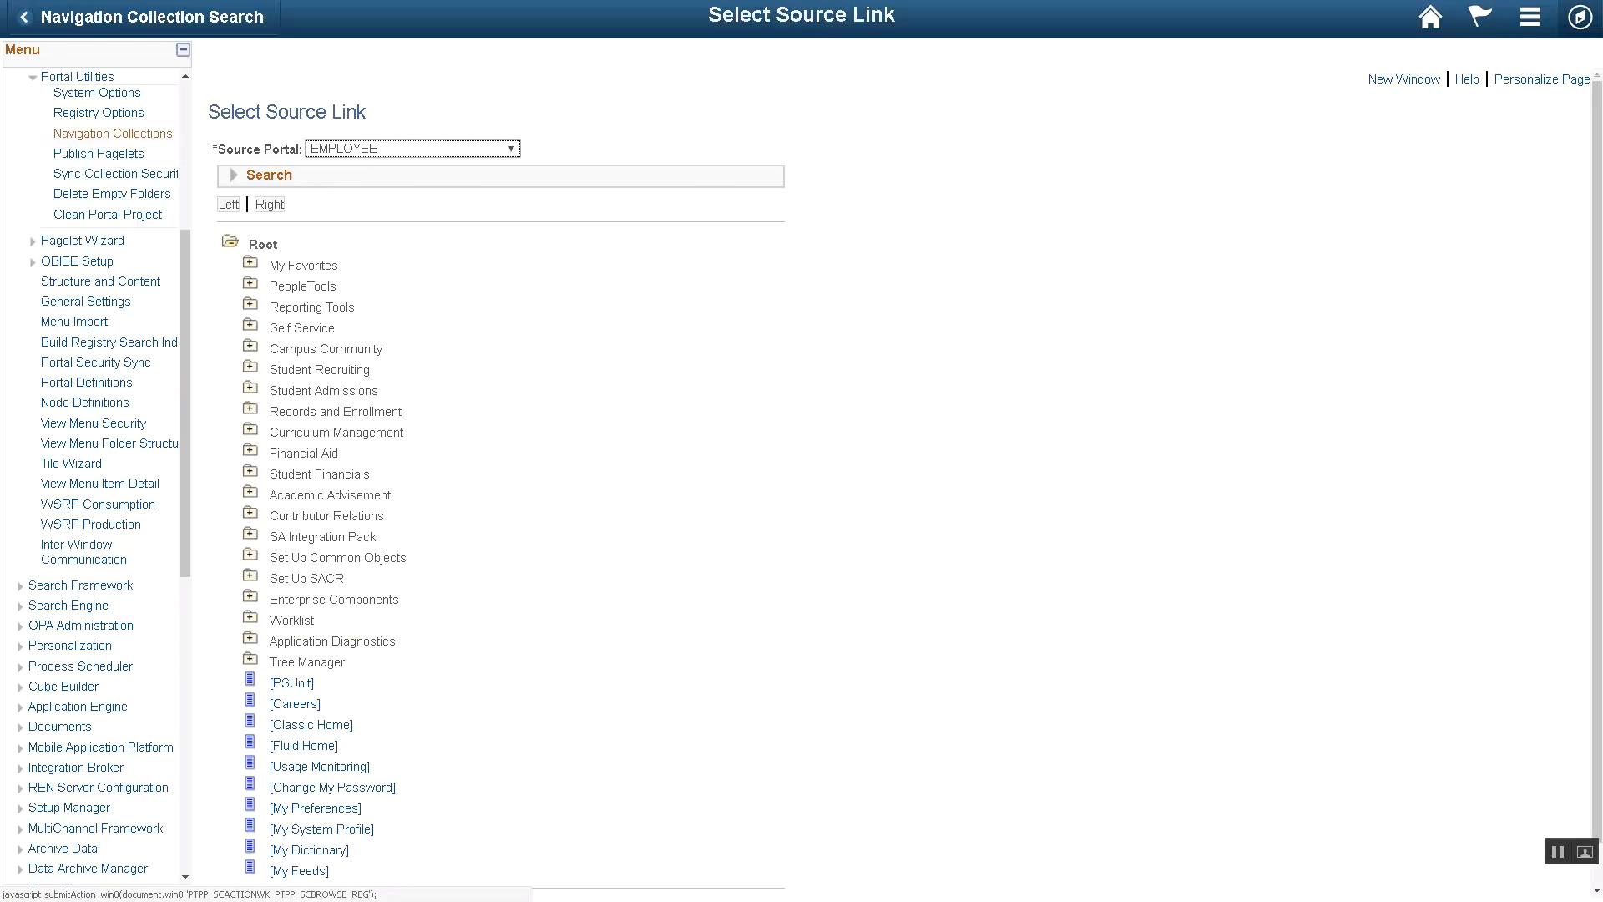
left_click(250, 305)
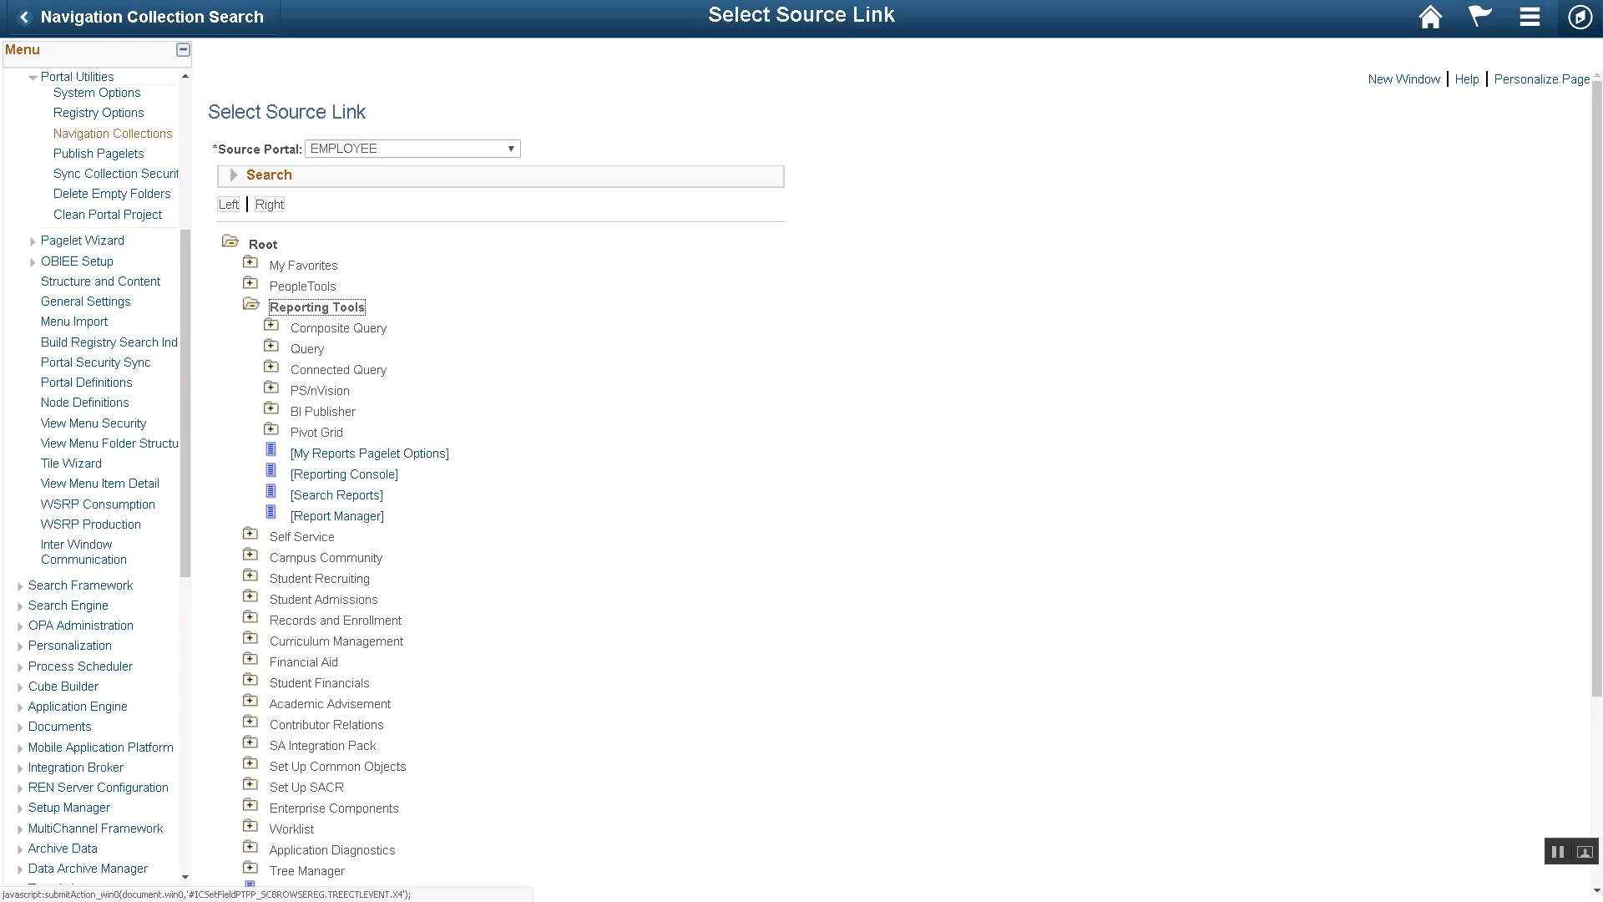
left_click(271, 347)
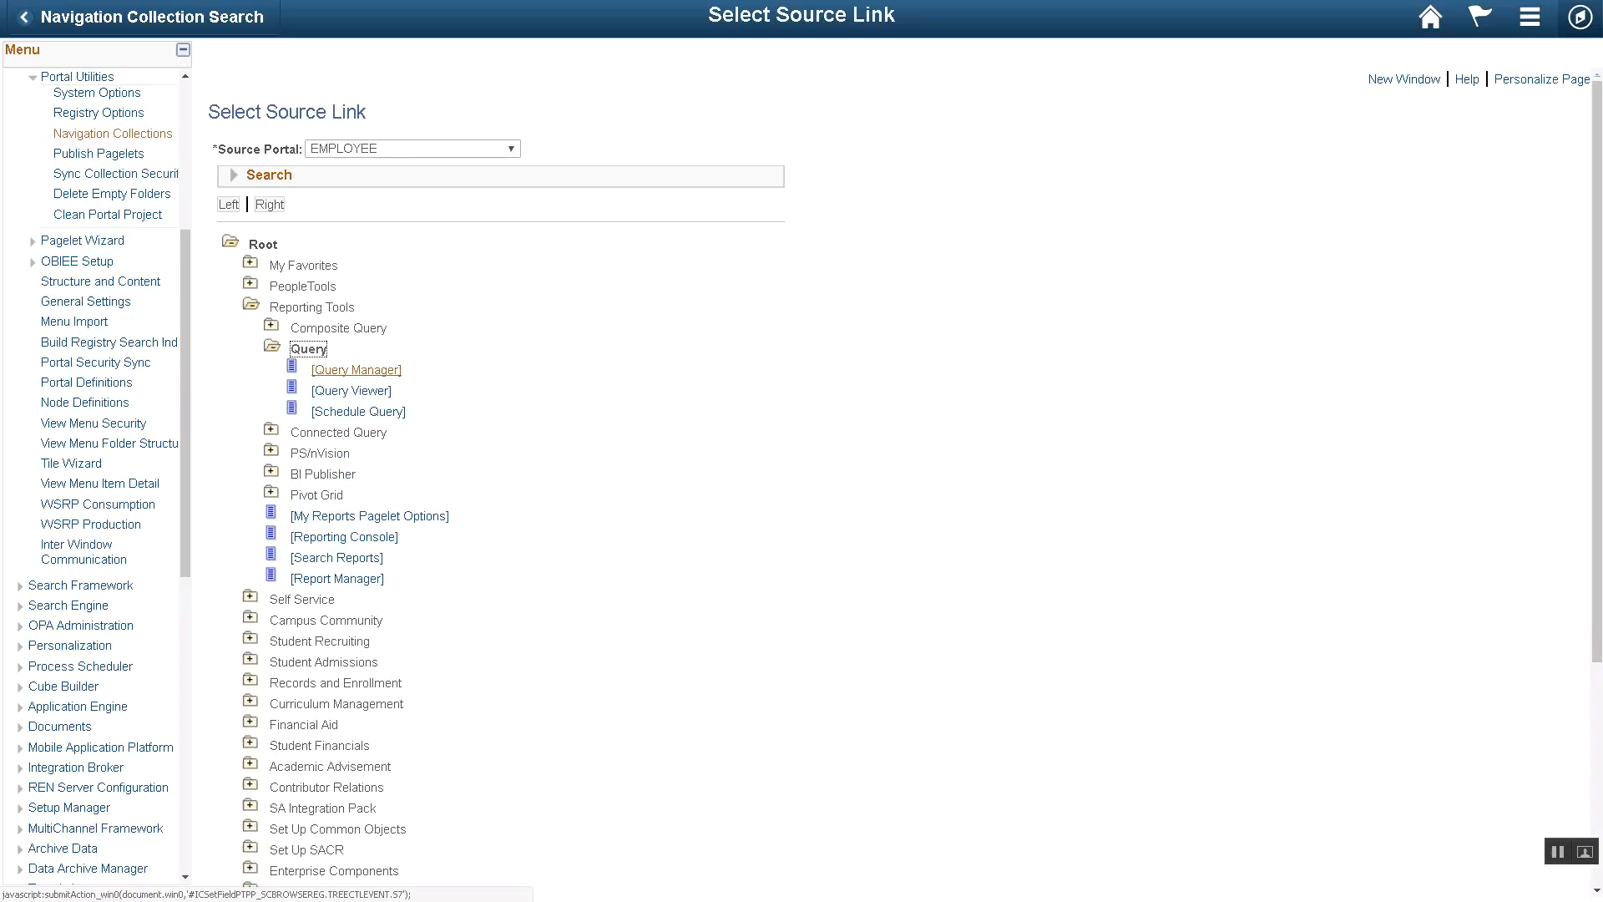
left_click(351, 390)
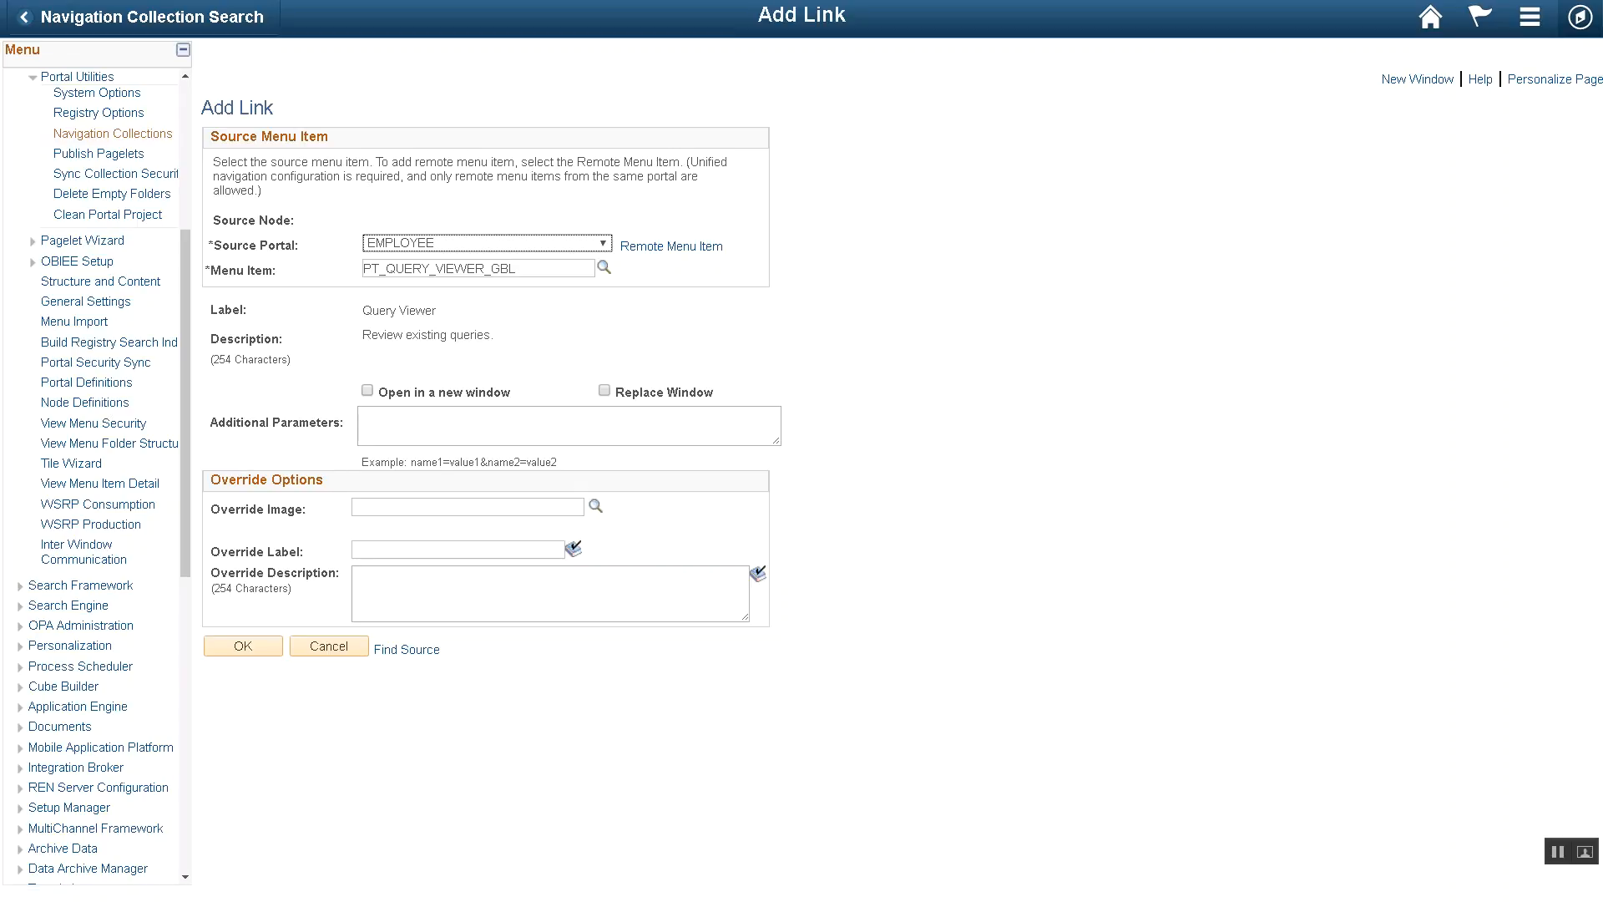
left_click(367, 391)
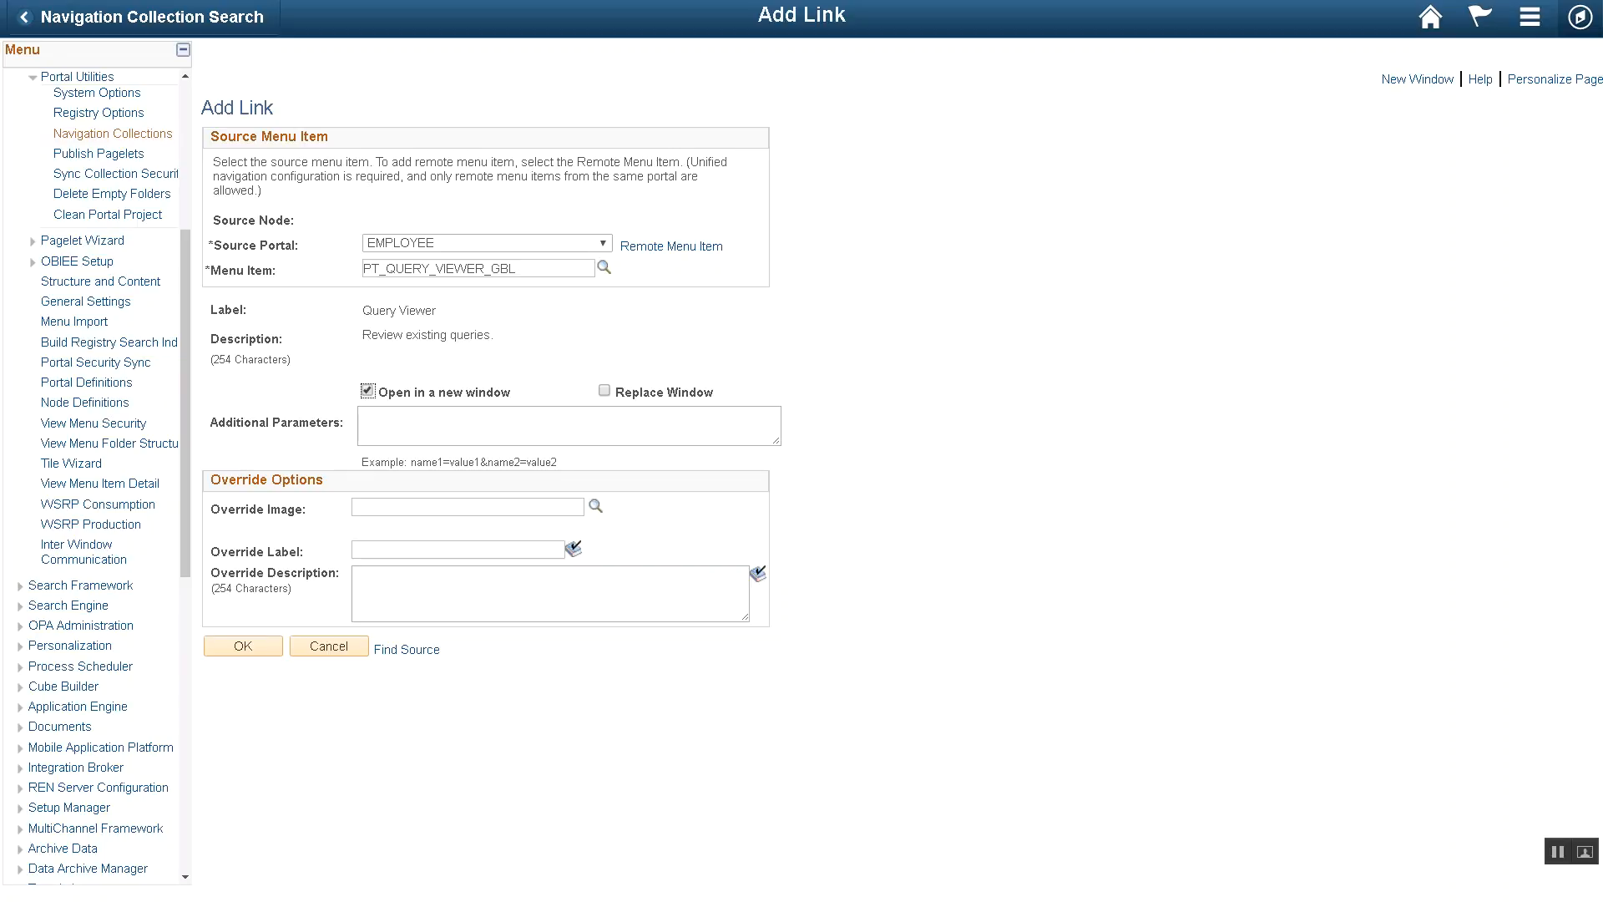
left_click(243, 645)
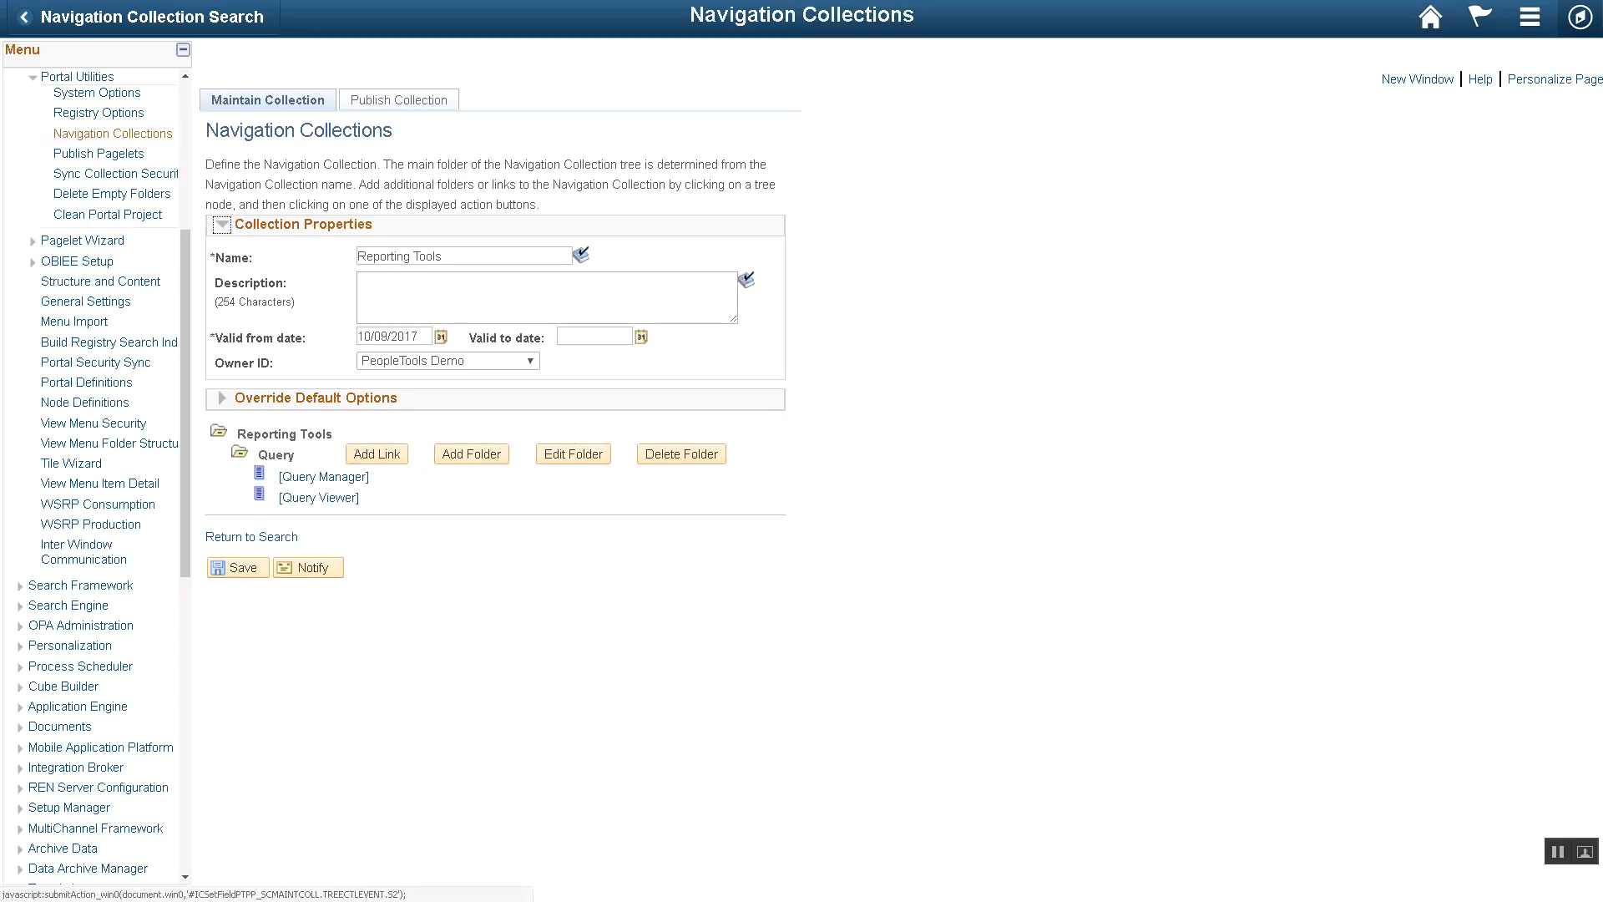
Add a folder labeled Pivot Grids directly under the Reporting Tools root, using CHECKLIST_64 as its override image.
left_click(283, 434)
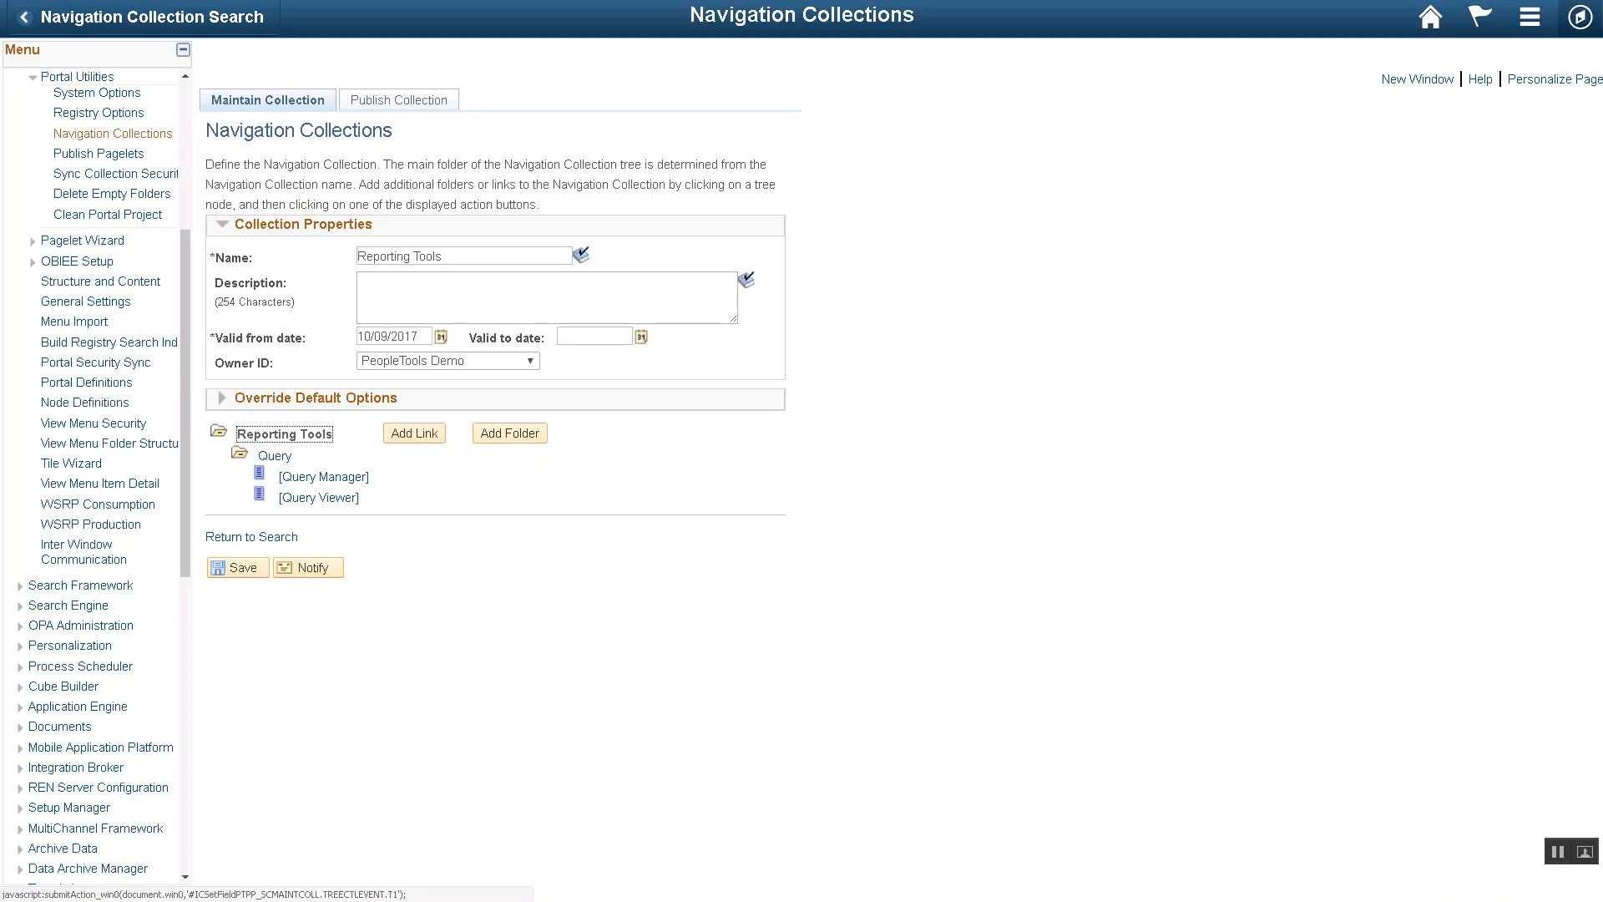
left_click(510, 433)
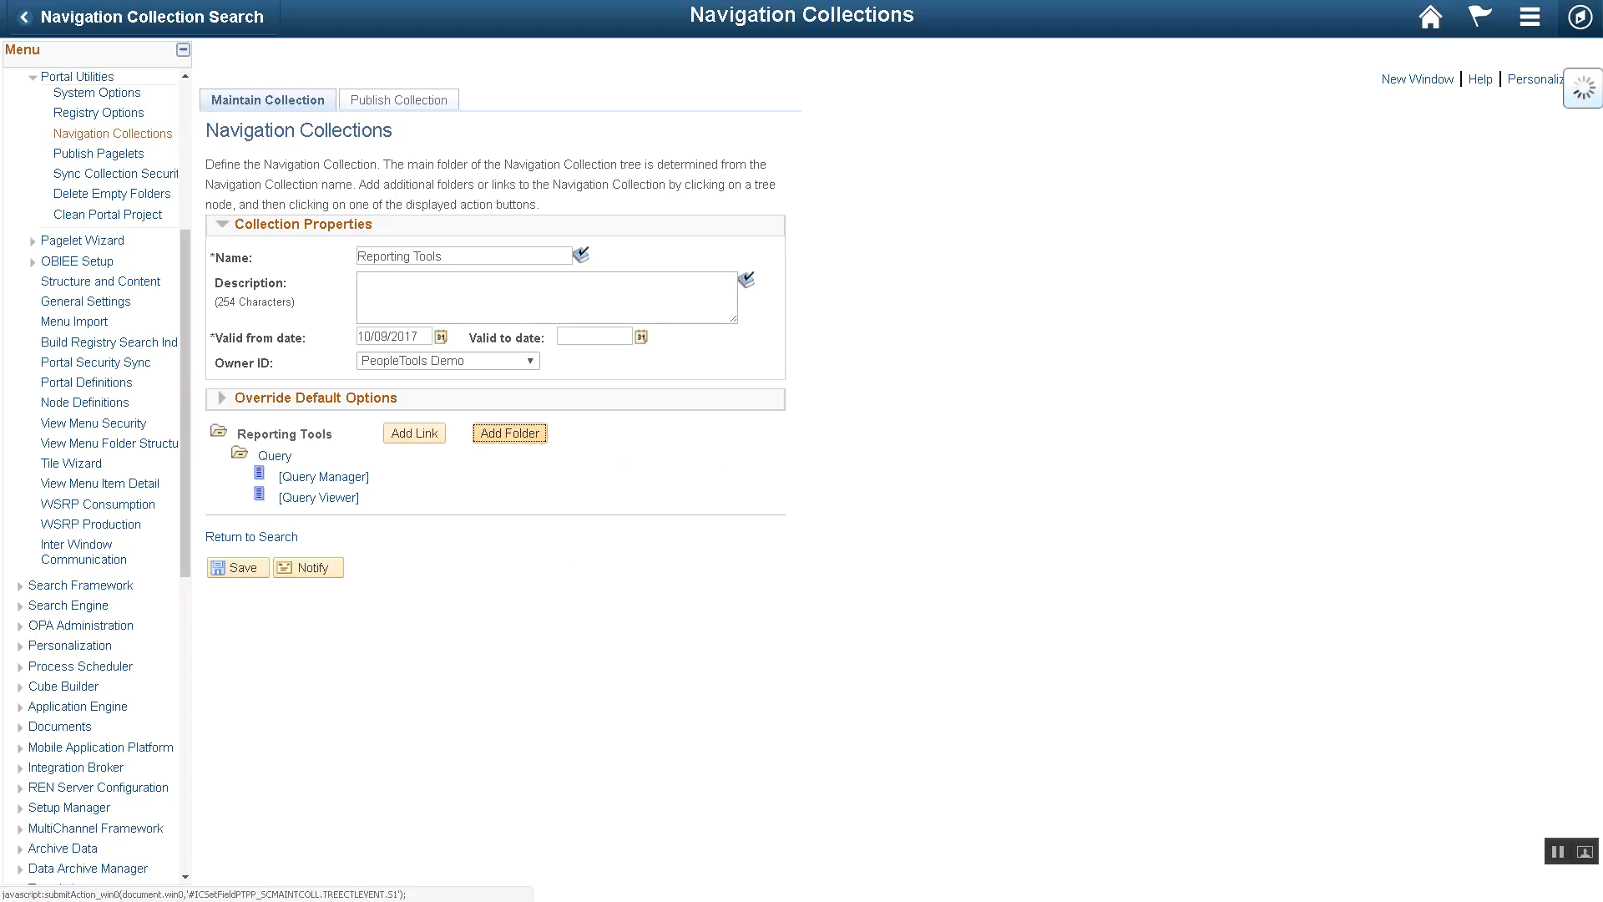
left_click(447, 169)
type("Pivot Gid")
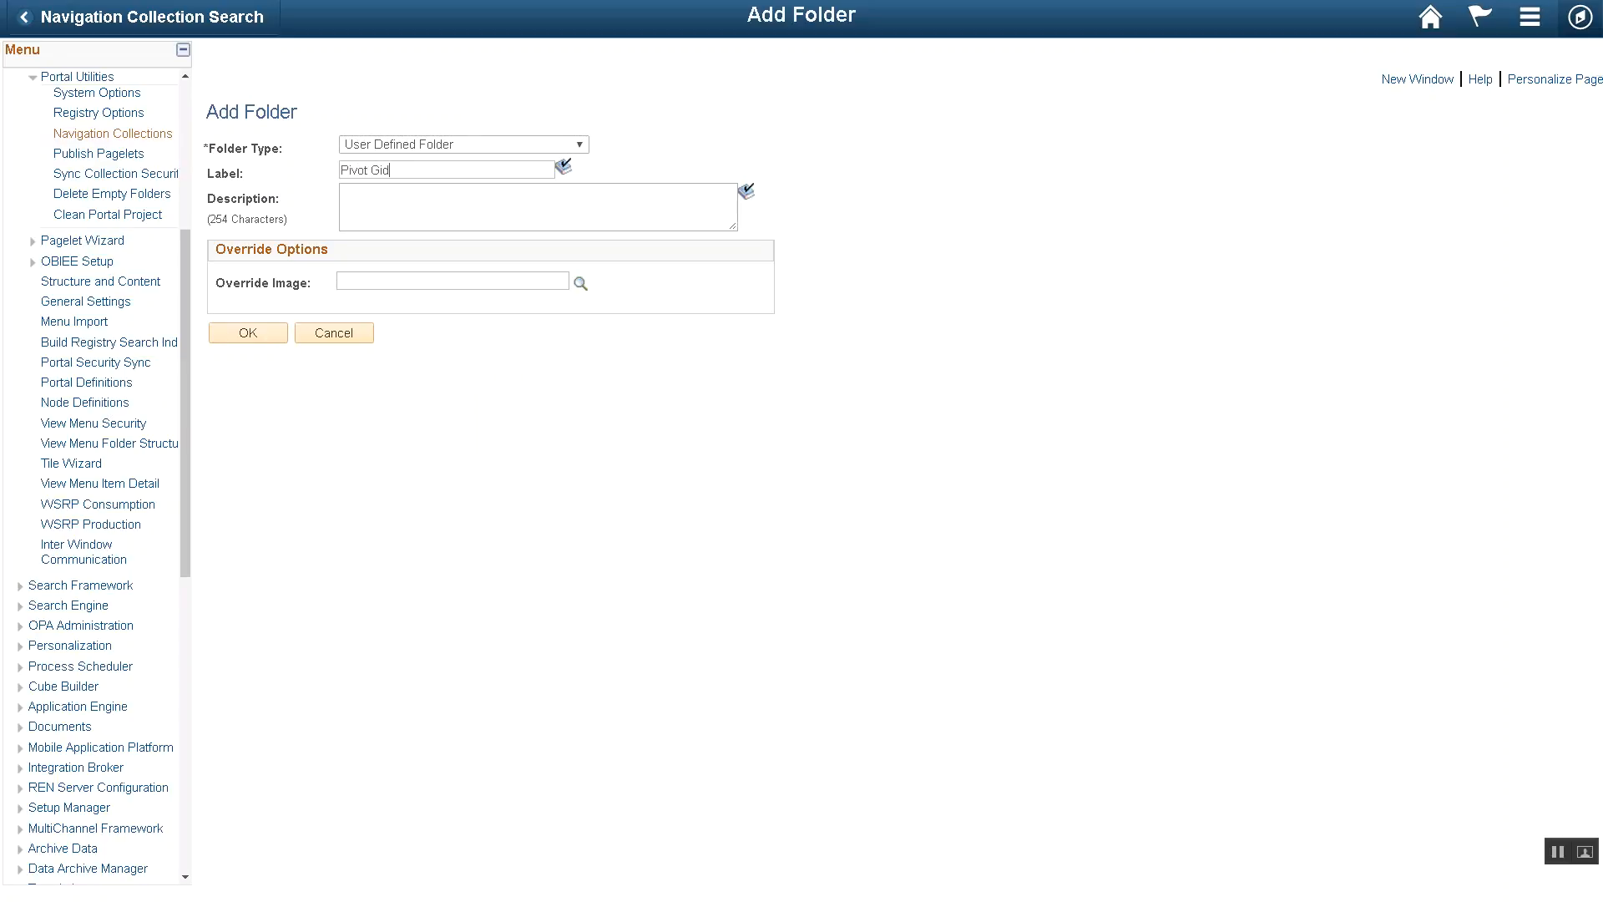
key("BackSpace")
type("rids")
left_click(580, 283)
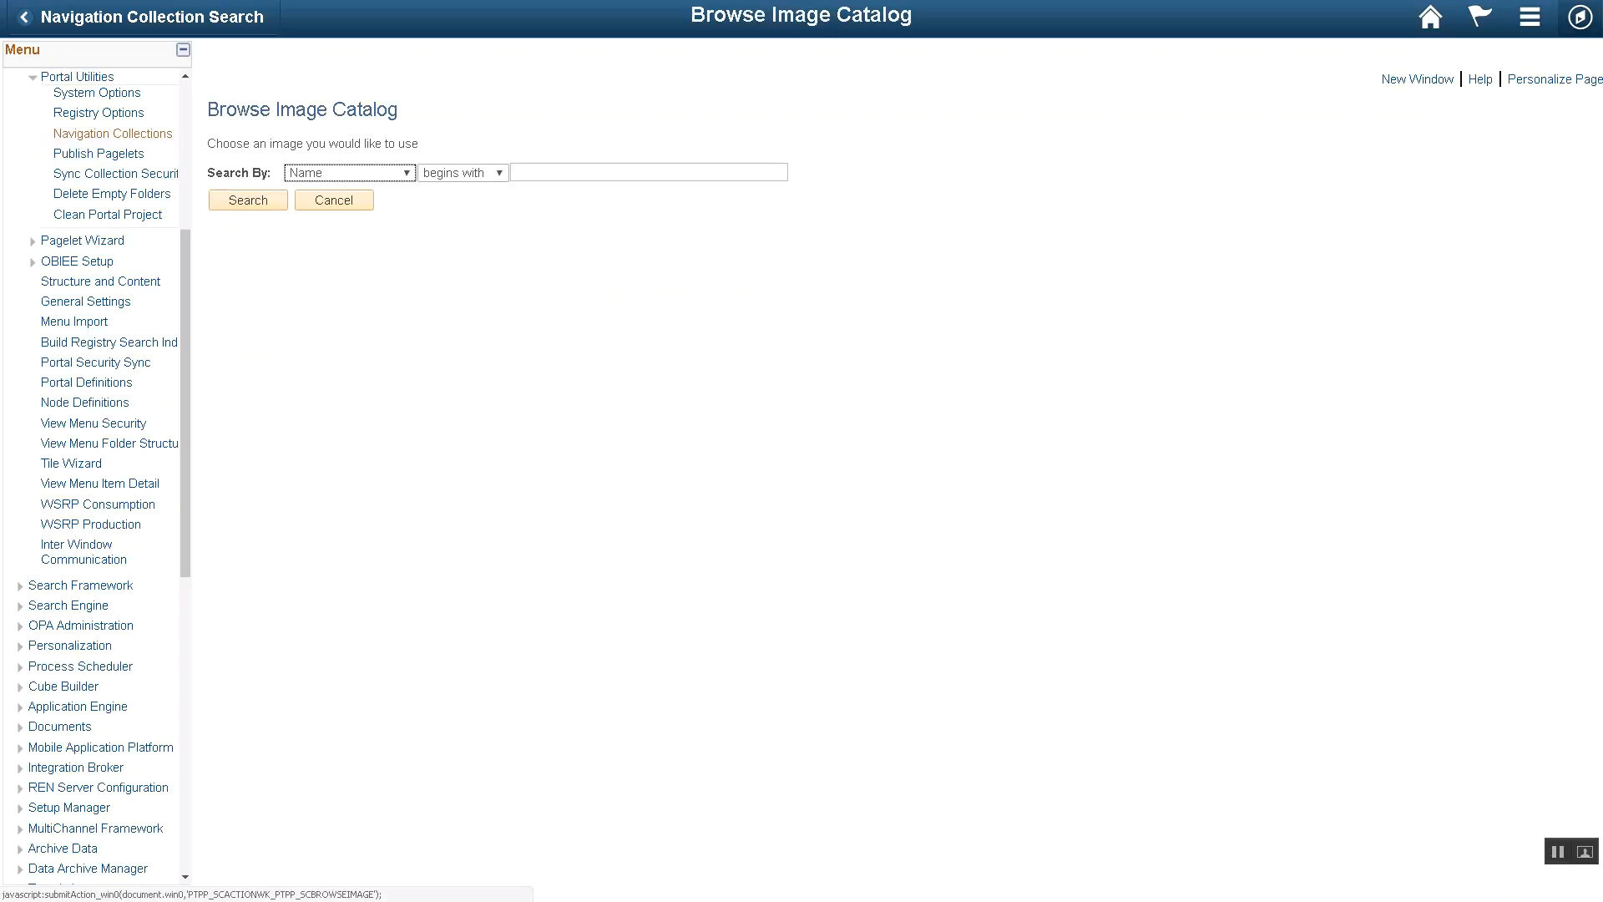
left_click(585, 172)
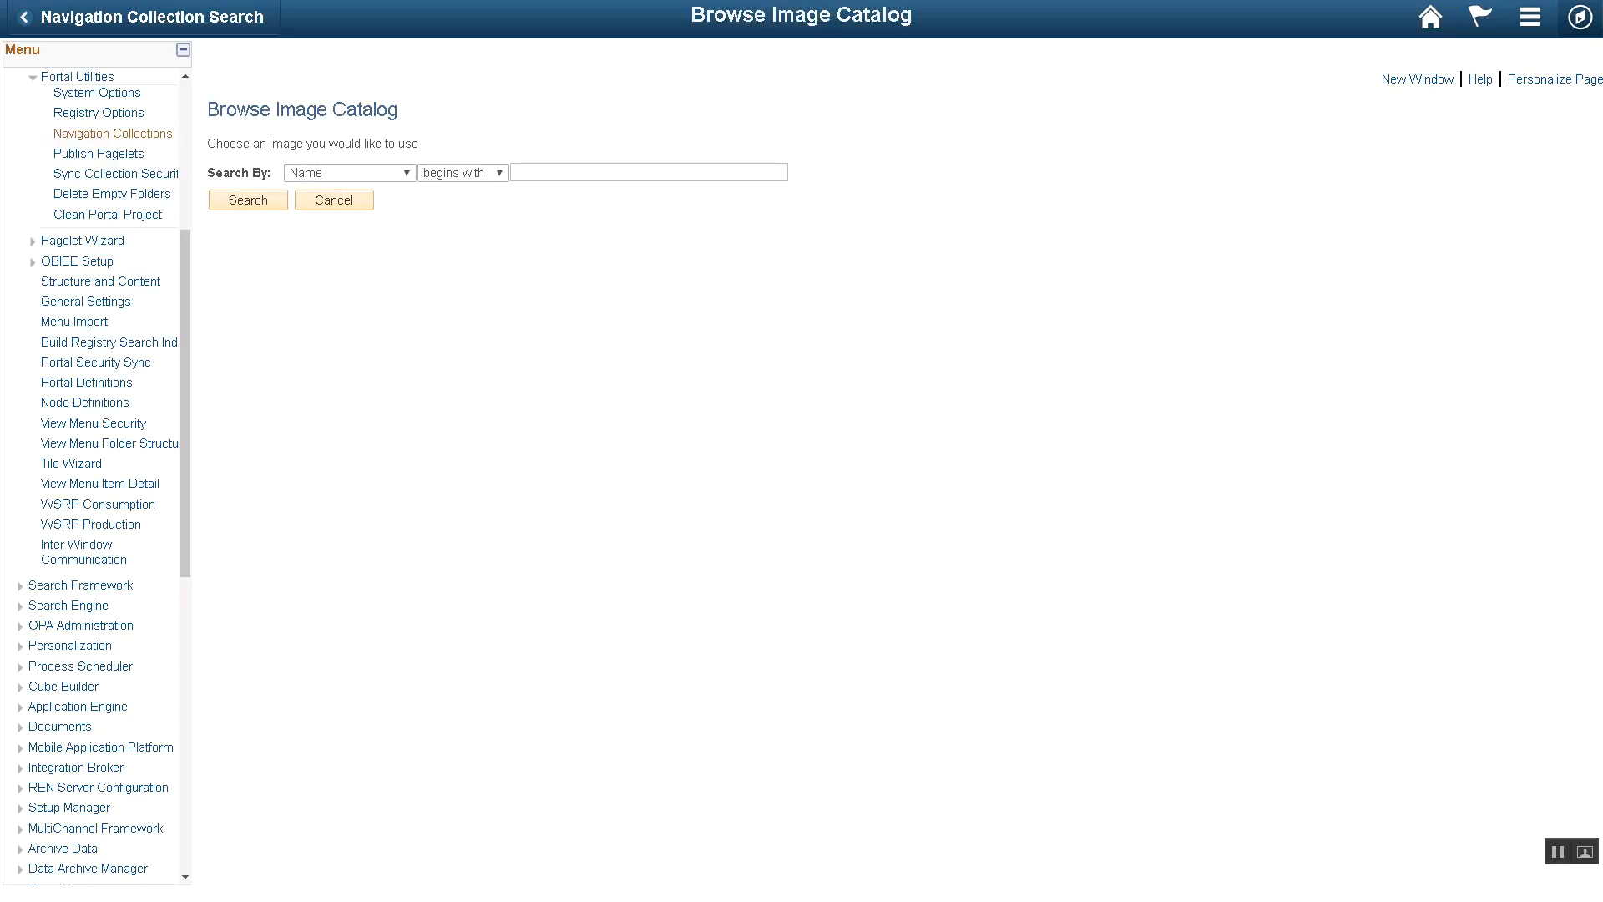
type("check")
left_click(248, 201)
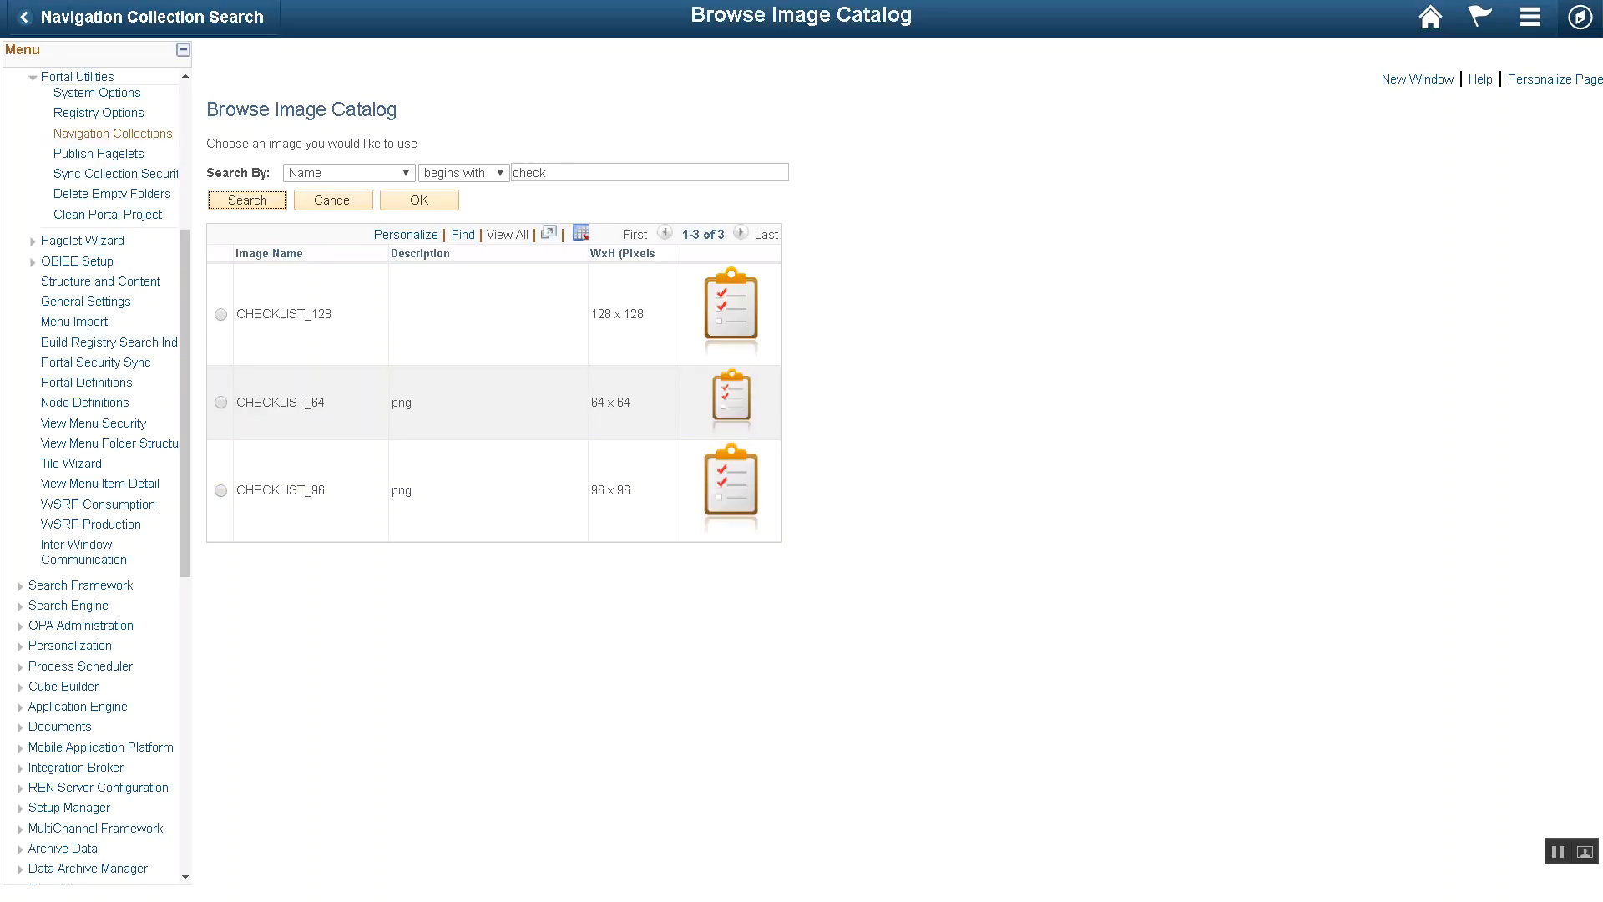
left_click(221, 402)
left_click(419, 200)
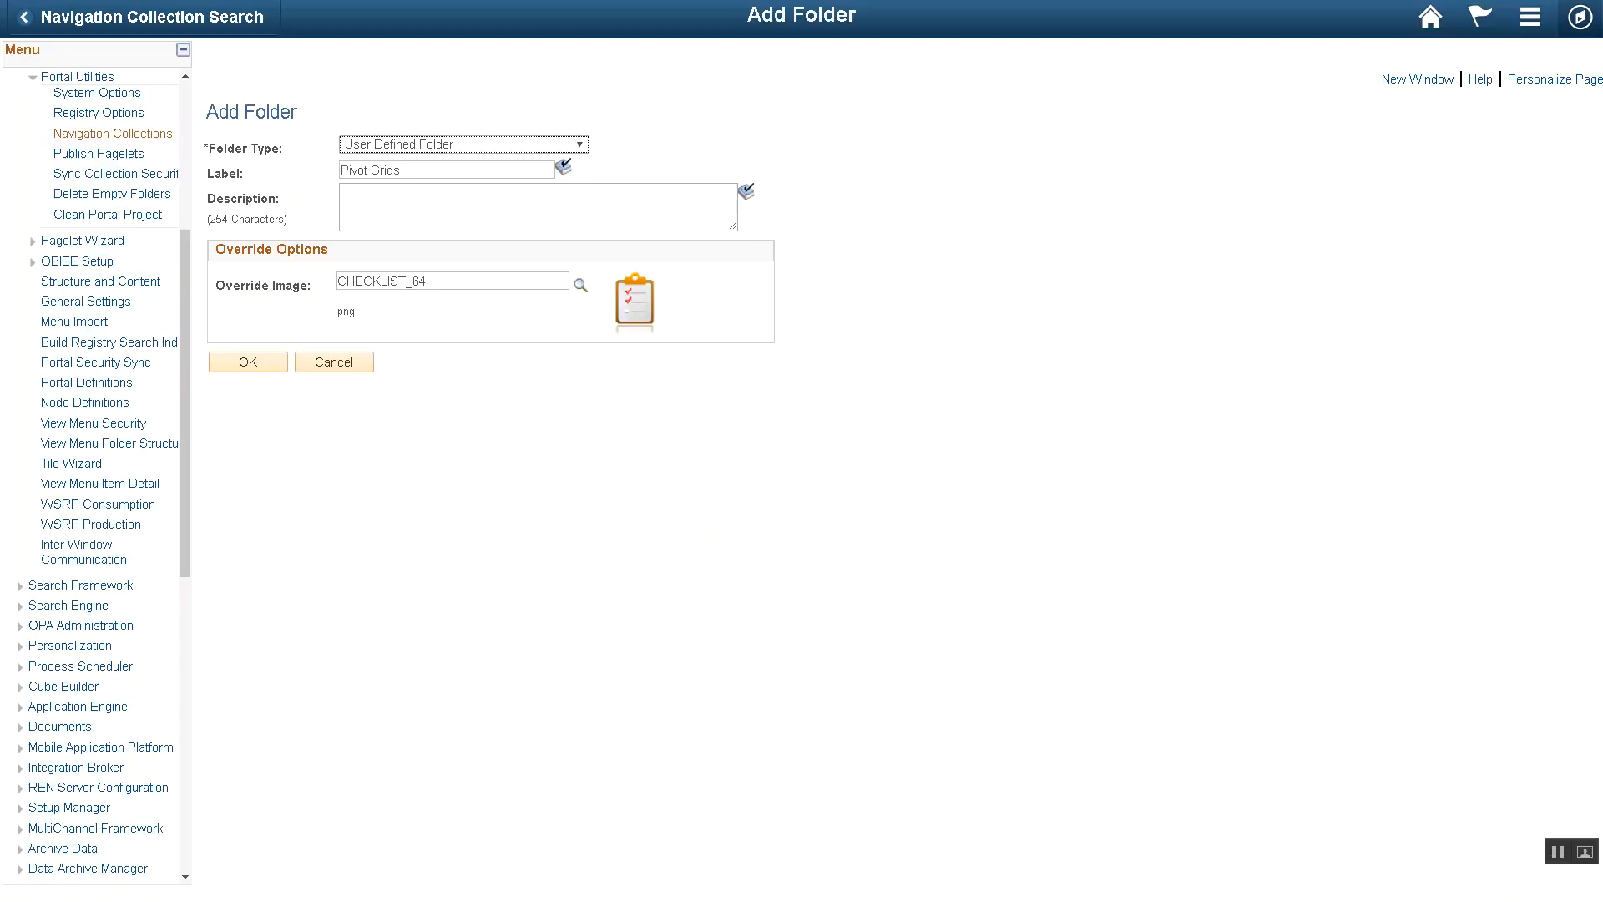
left_click(248, 362)
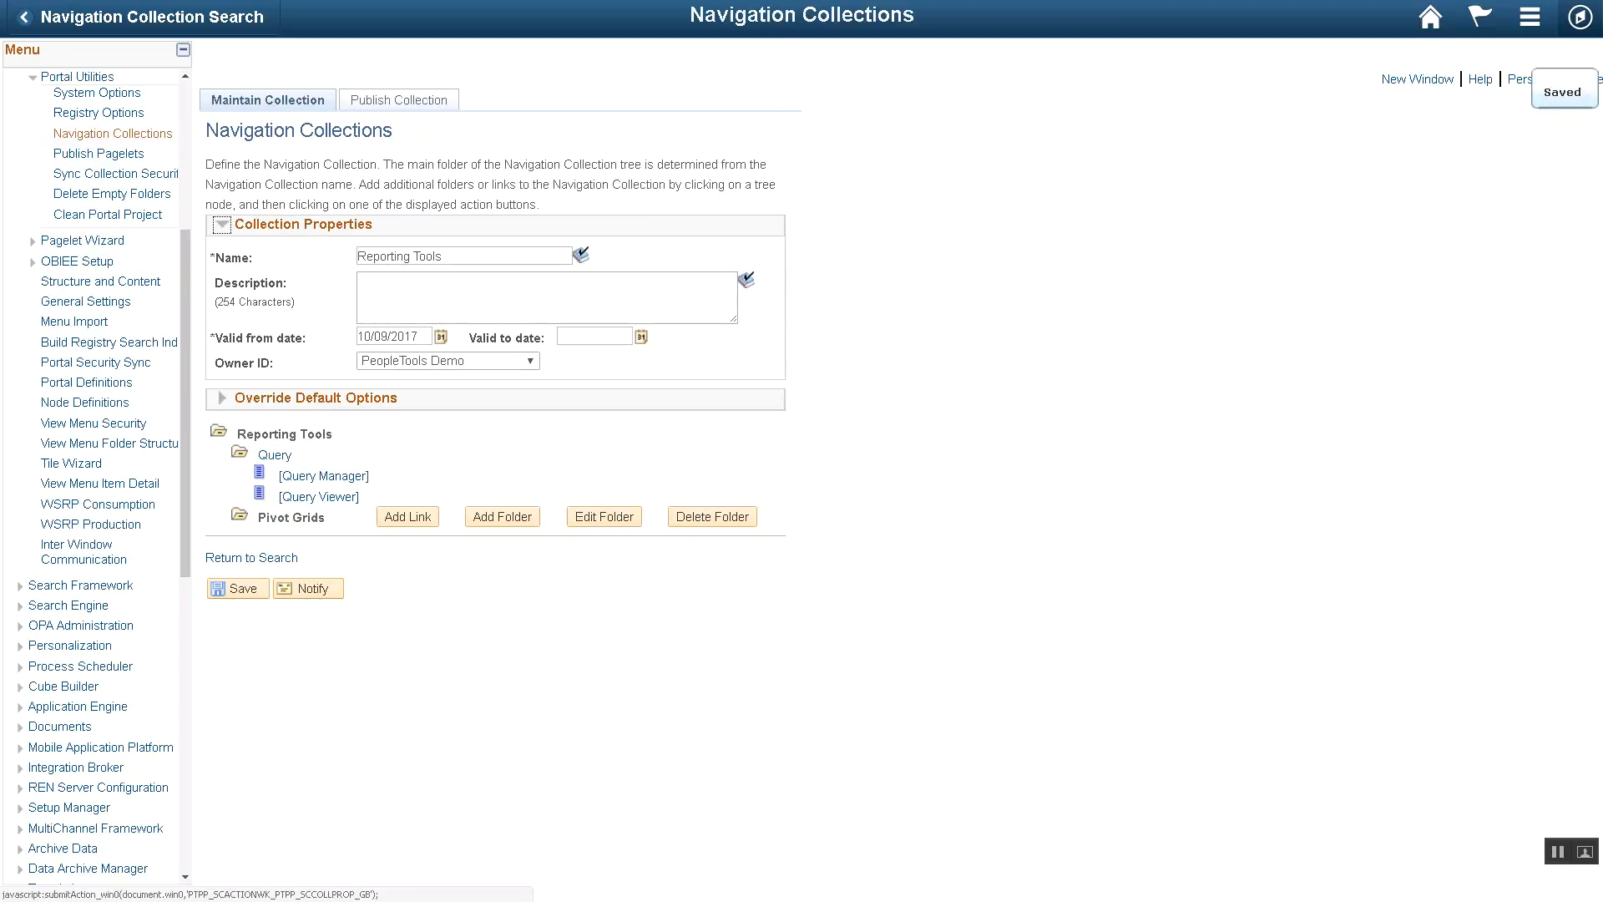
Add a link to Pivot Grid Wizard, found under Reporting Tools, Pivot Grid in the portal registry, to the Pivot Grids folder.
left_click(408, 516)
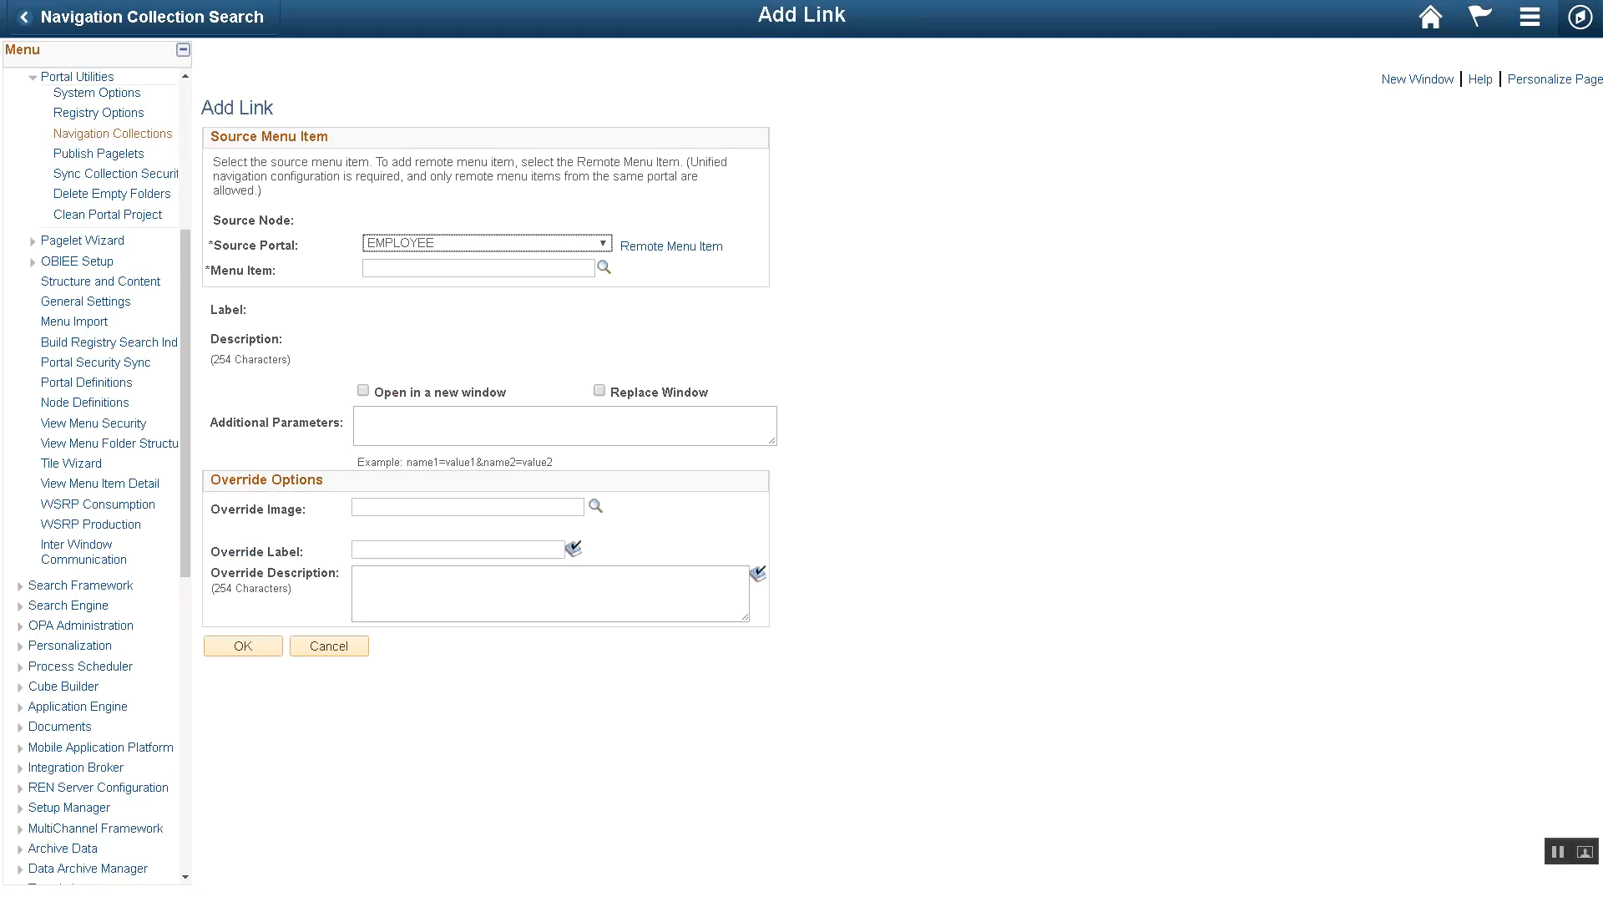
left_click(603, 268)
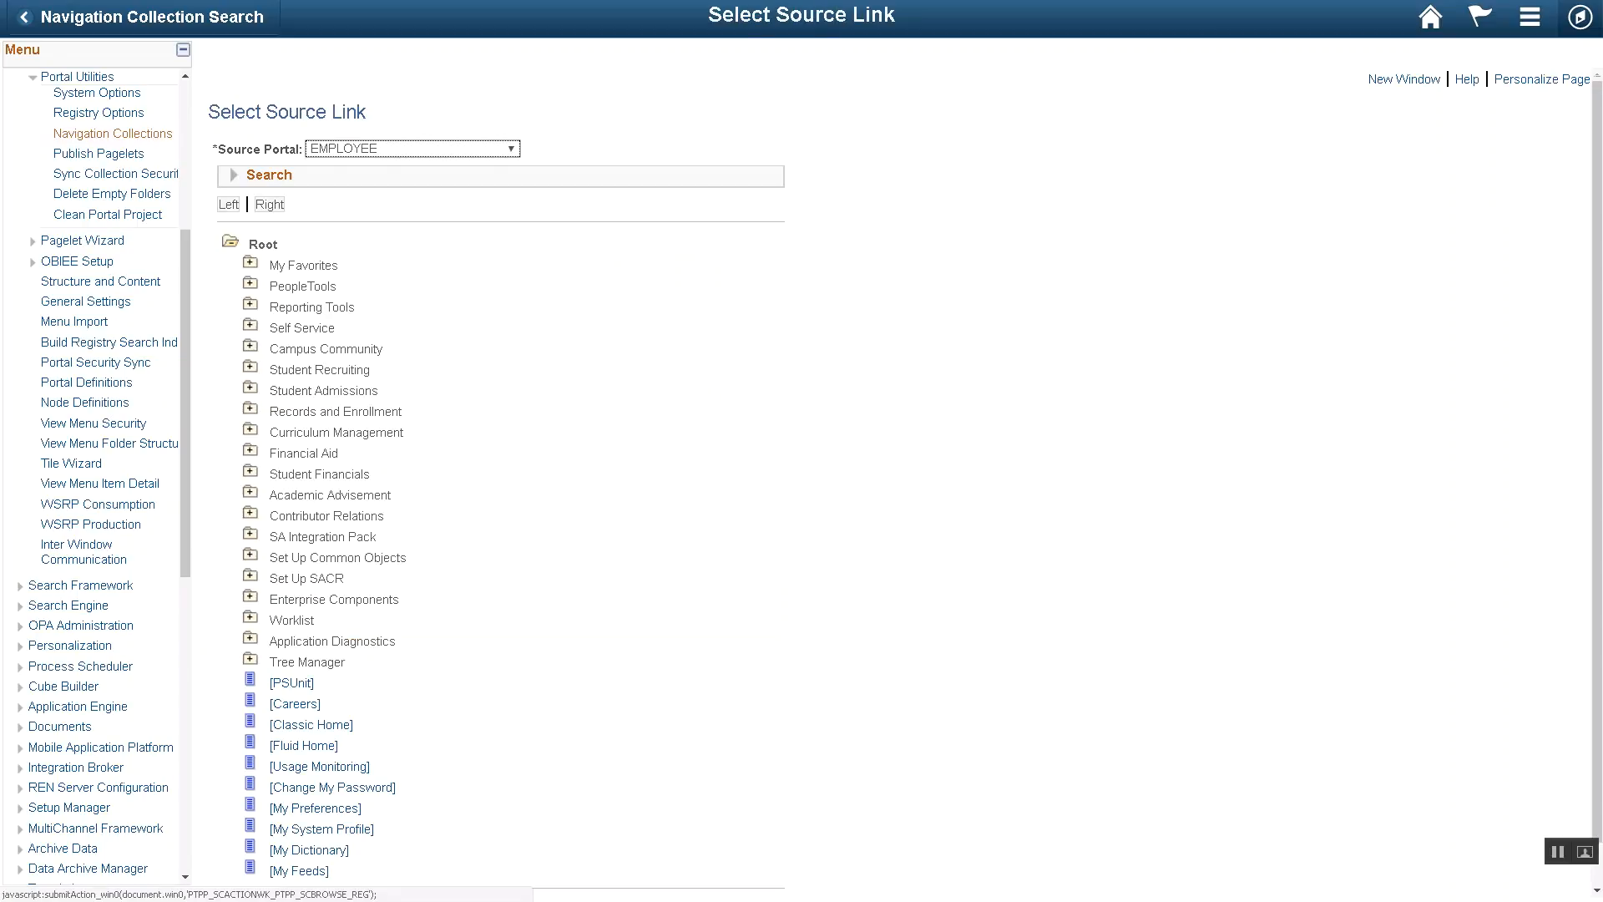
left_click(250, 305)
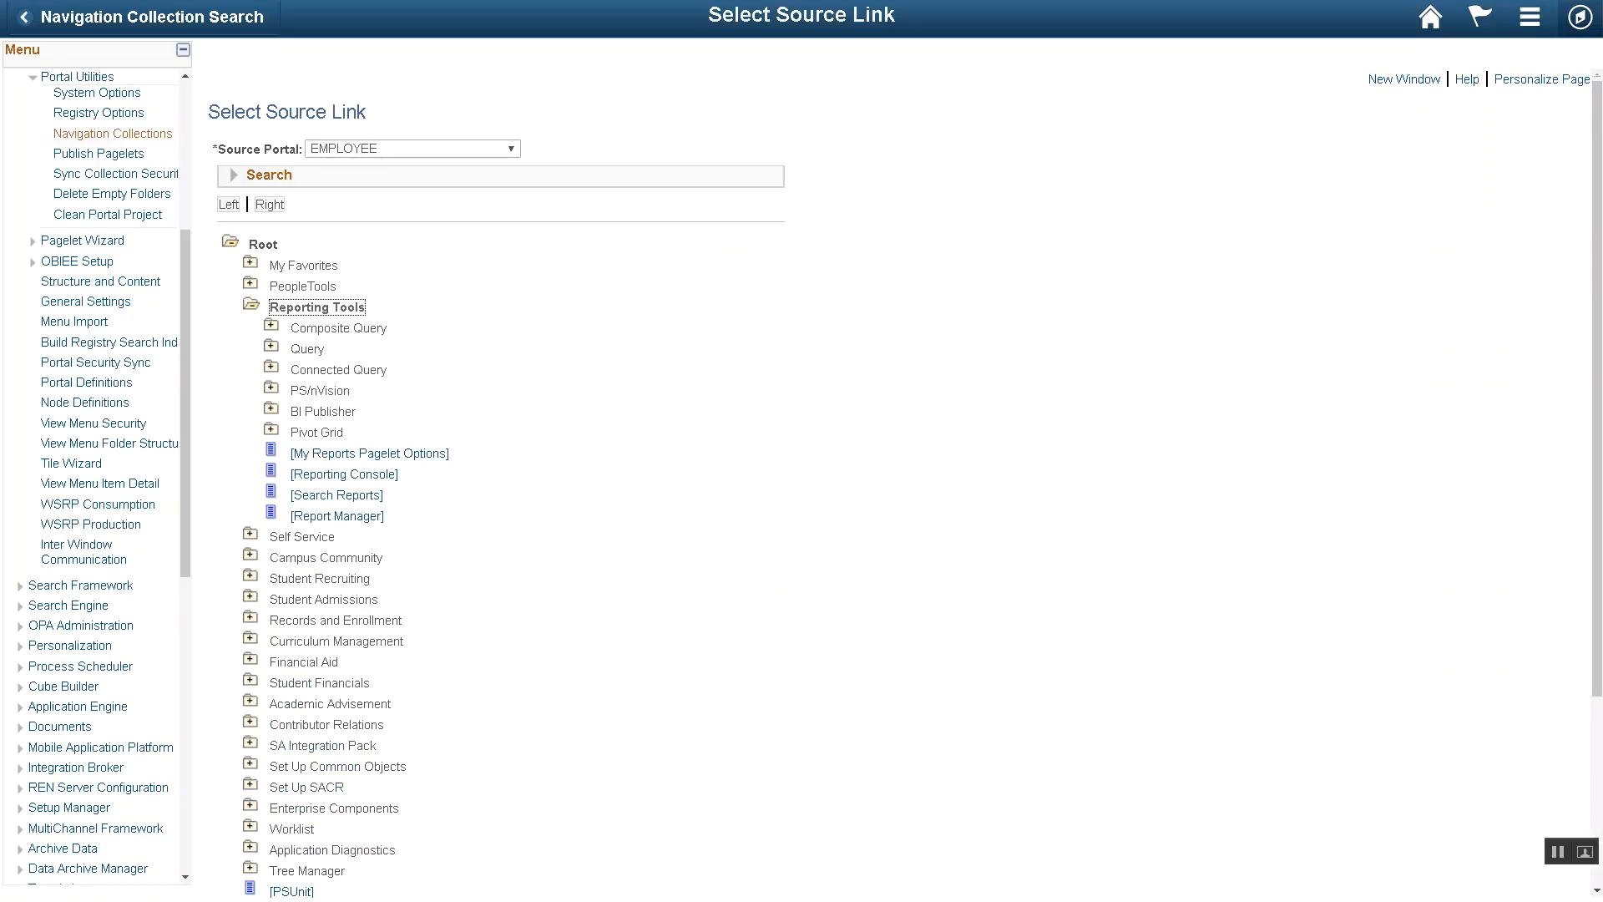
left_click(271, 429)
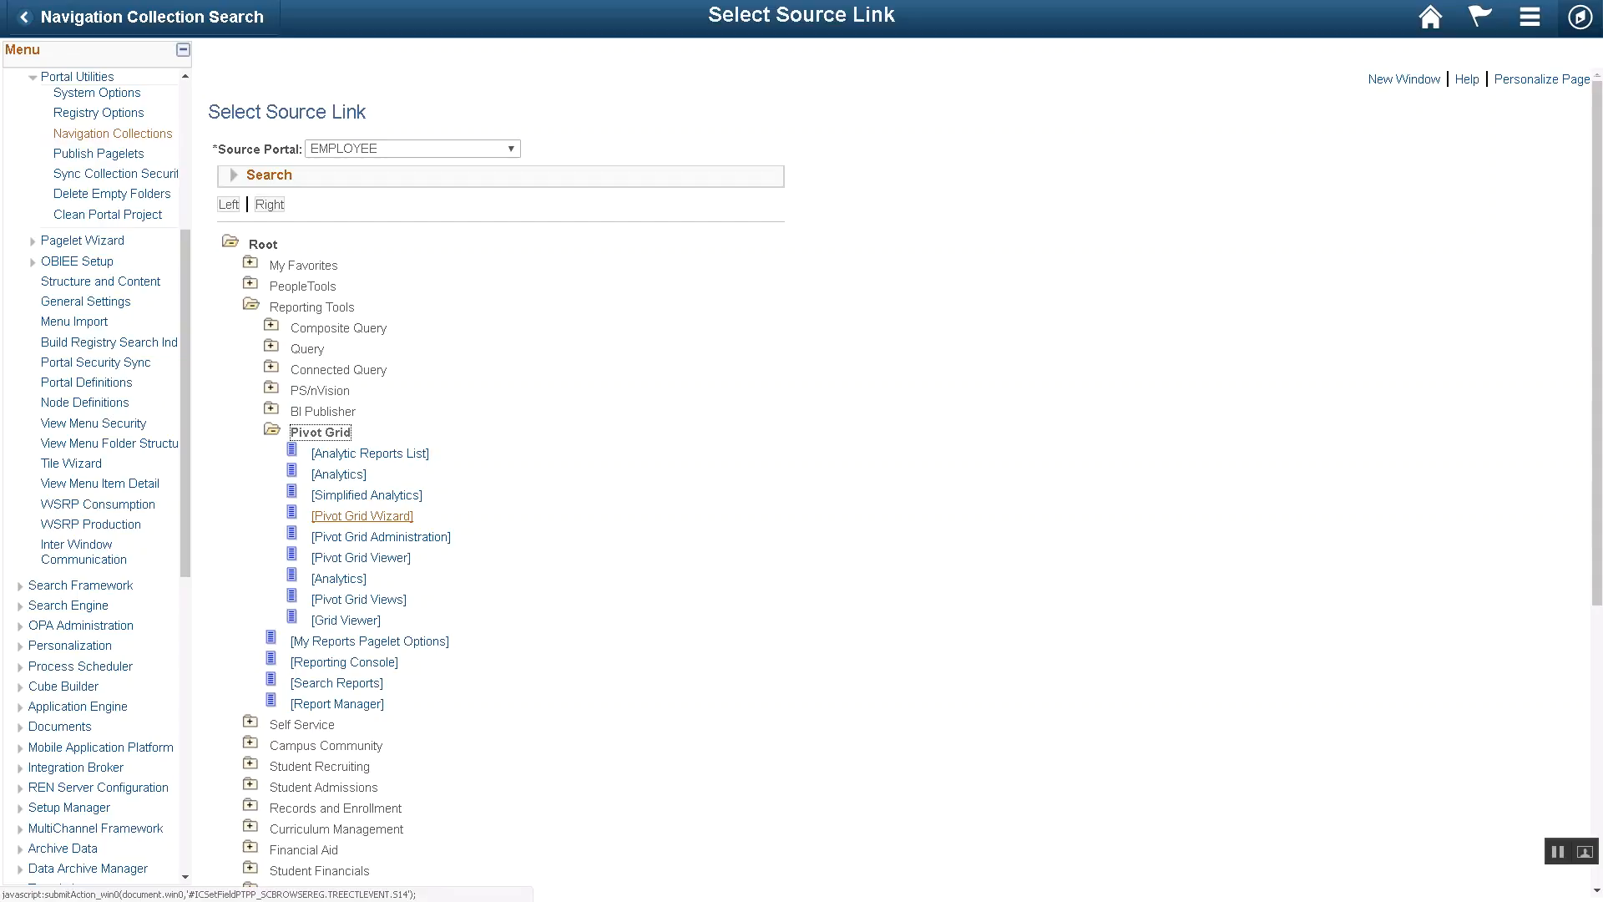
left_click(362, 515)
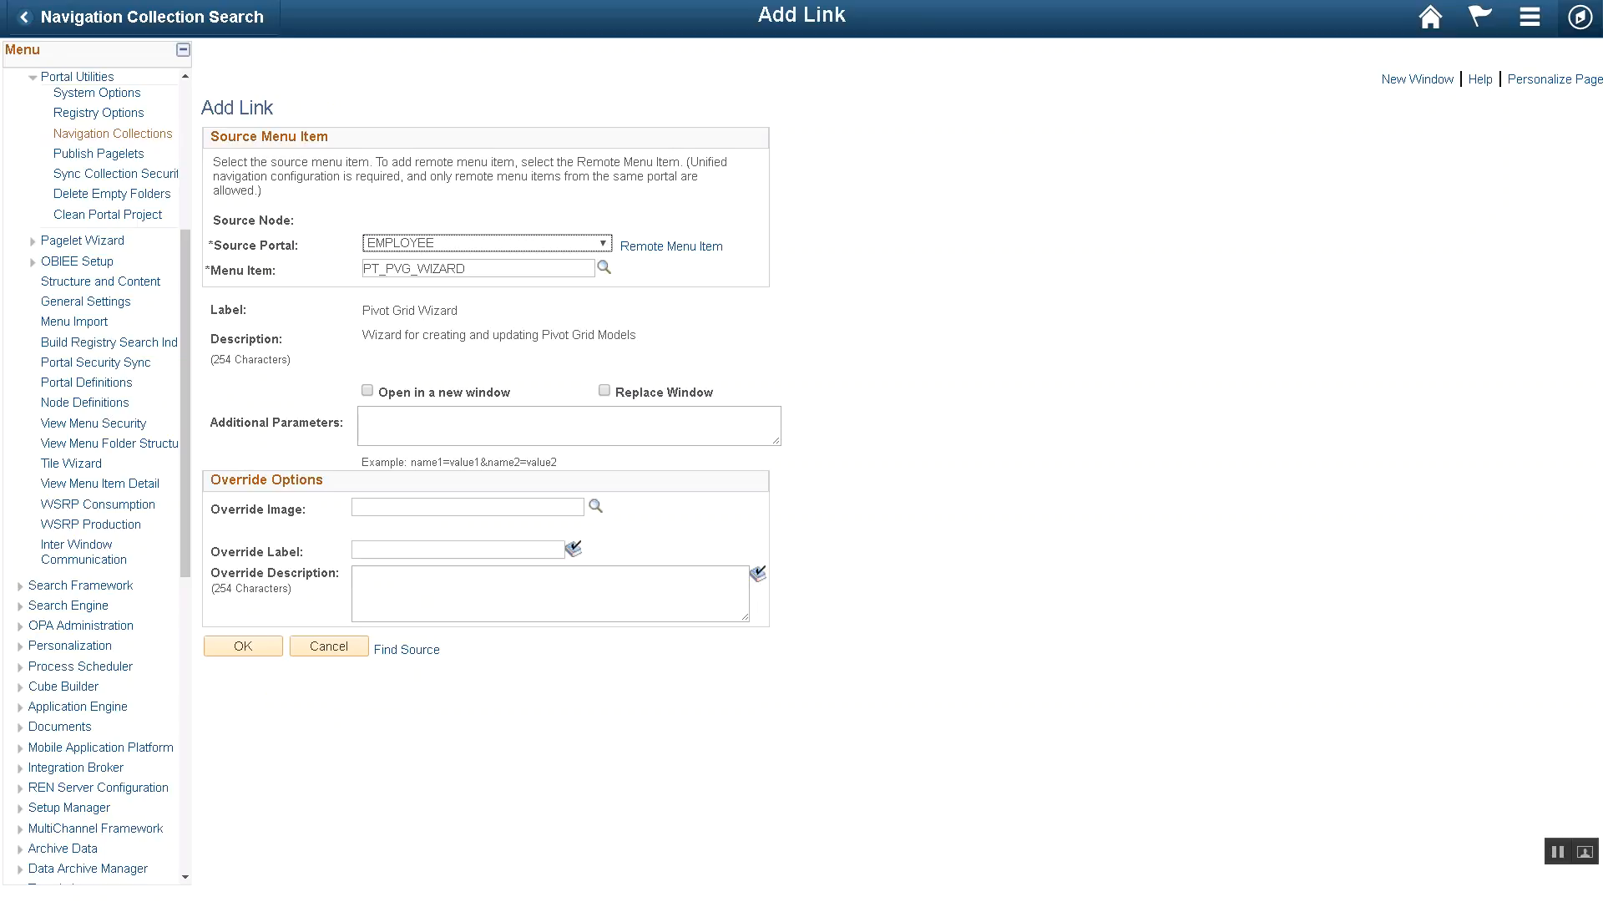
left_click(243, 646)
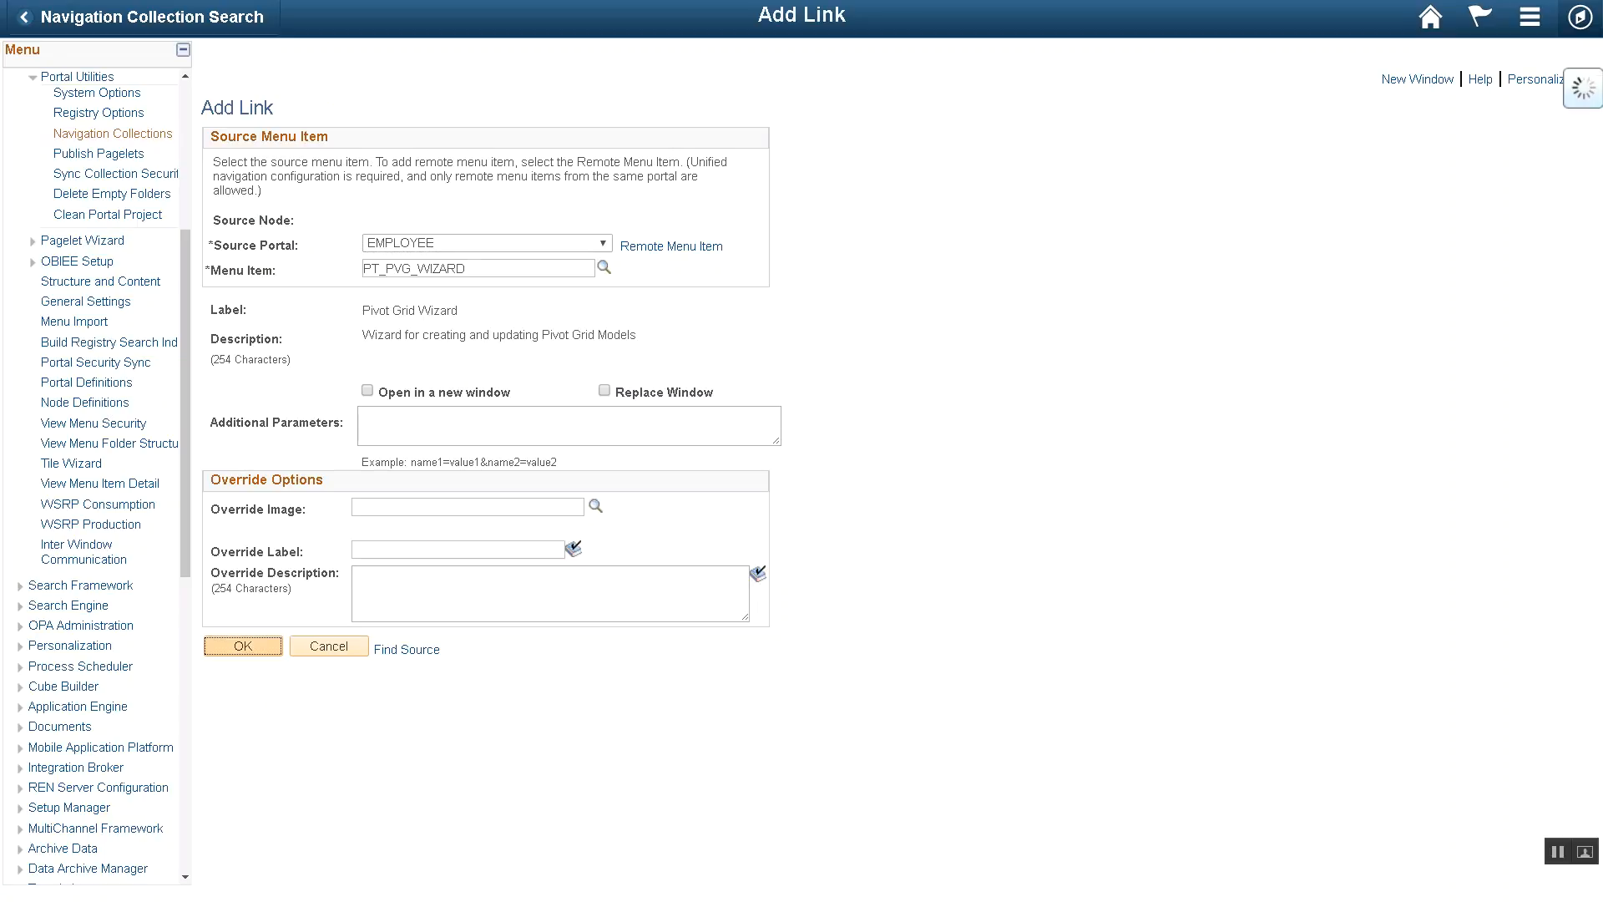
Add a link to Pivot Grid Viewer, found under Reporting Tools, Pivot Grid in the EMPLOYEE portal registry, to the Pivot Grids folder.
left_click(407, 516)
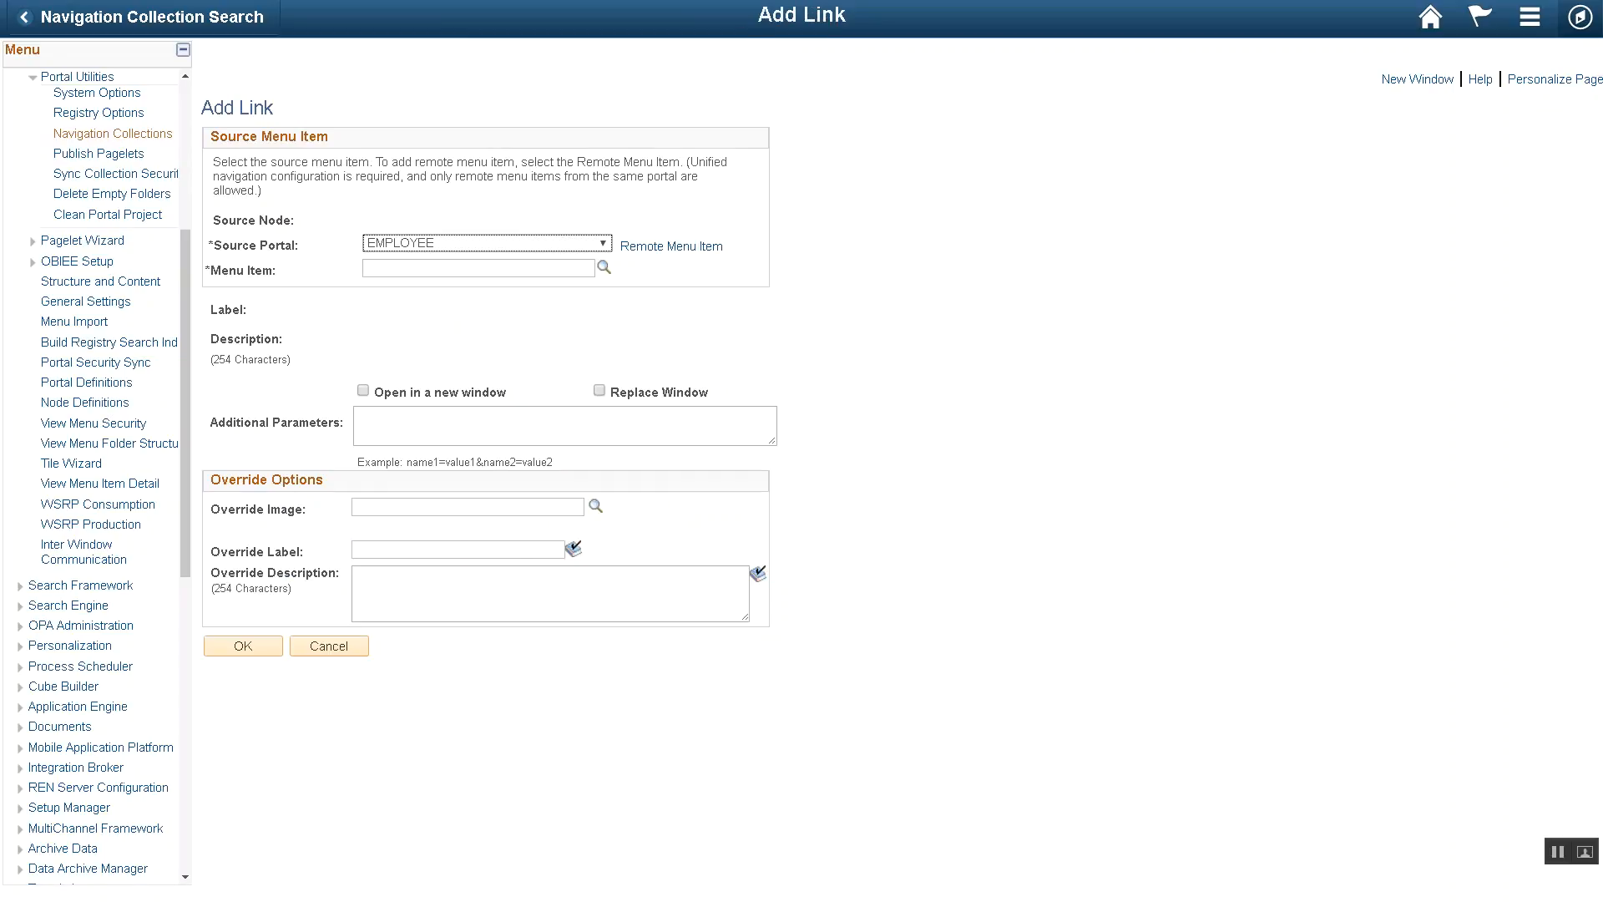
left_click(603, 267)
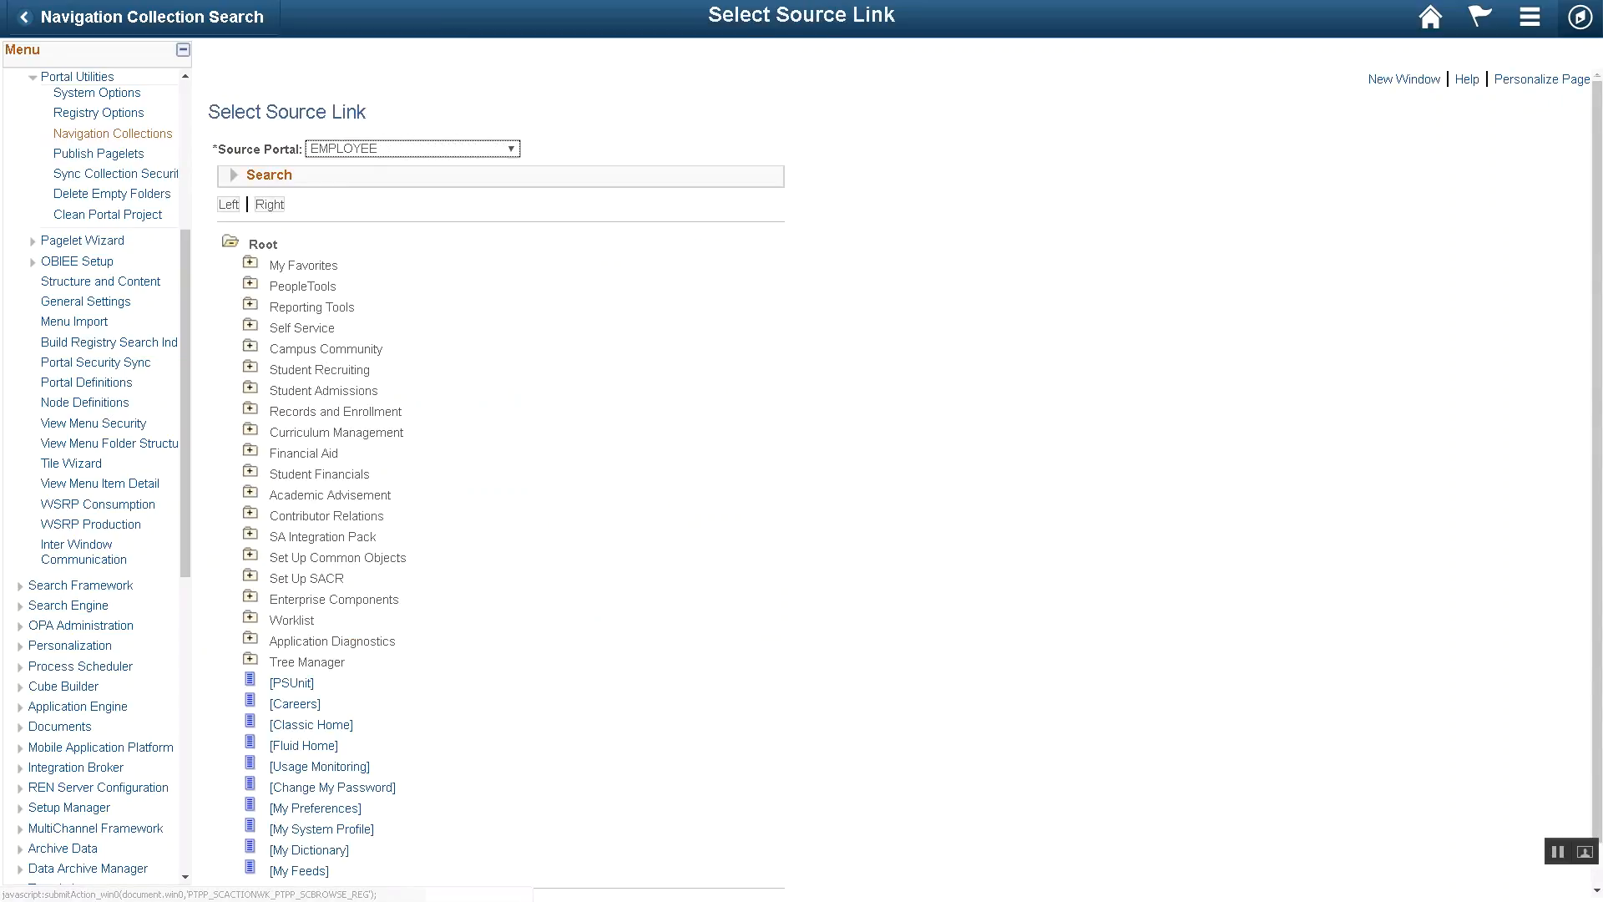
left_click(250, 305)
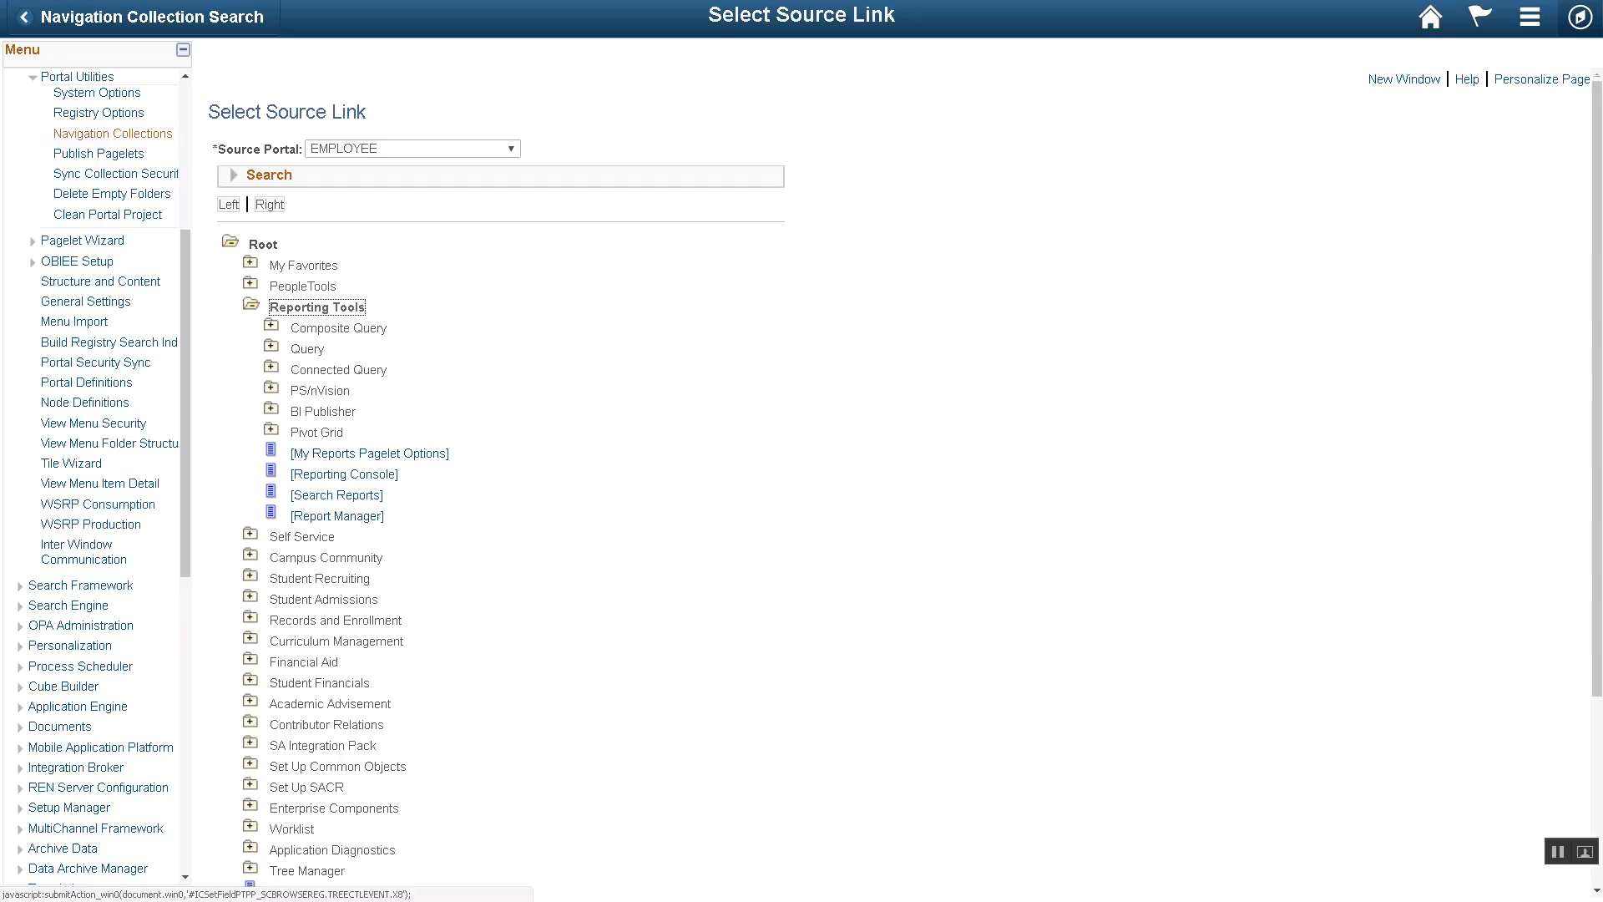
left_click(272, 429)
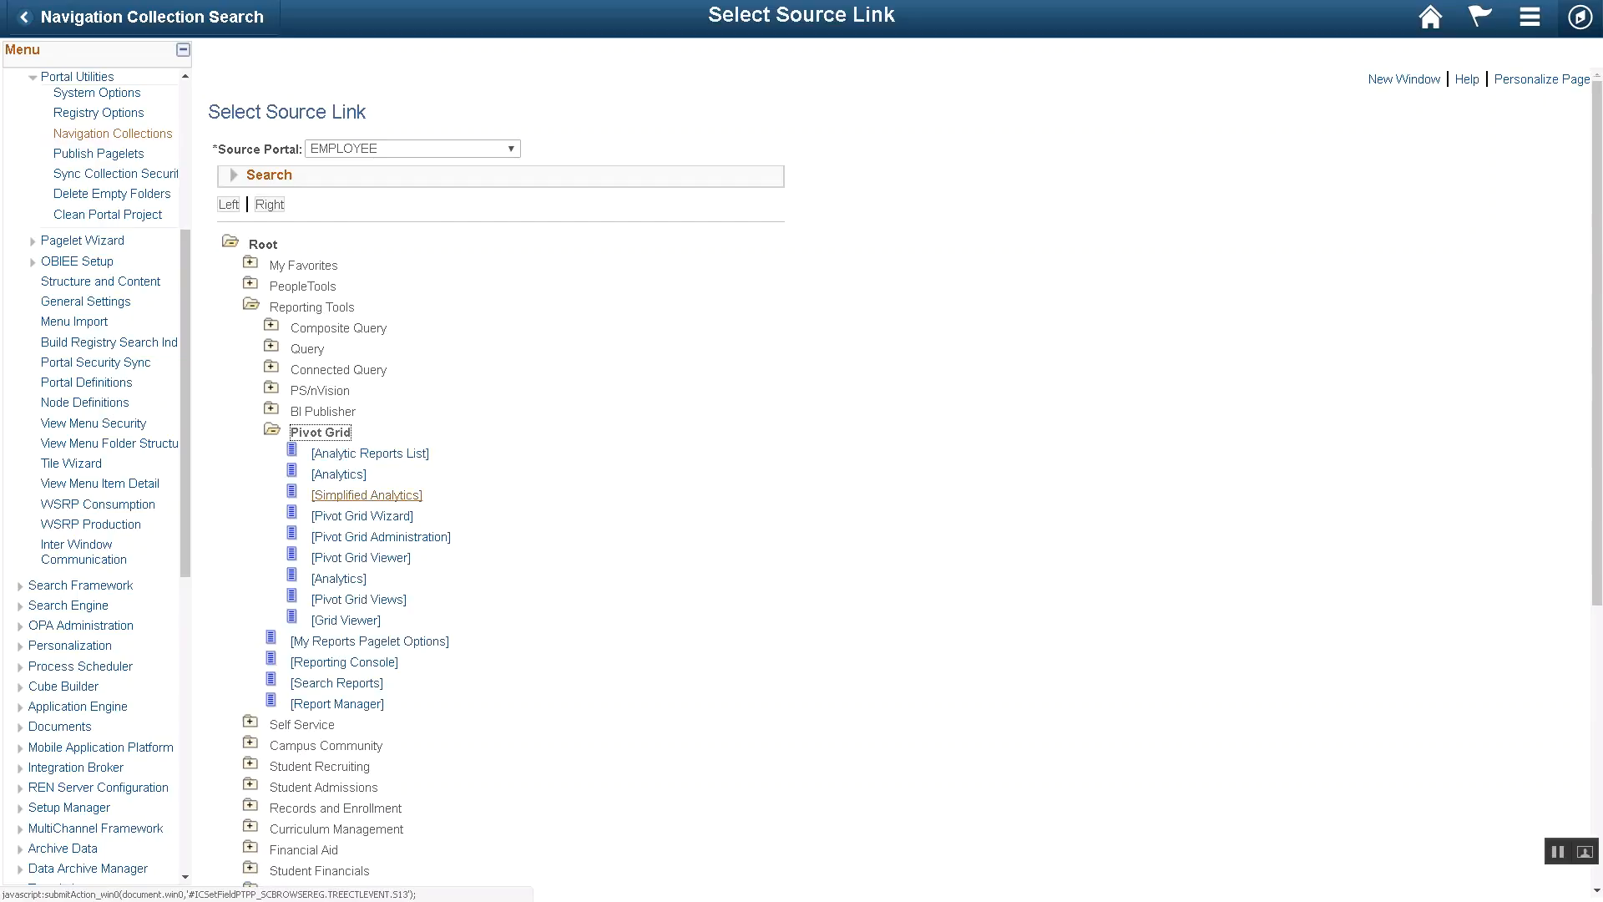
left_click(361, 557)
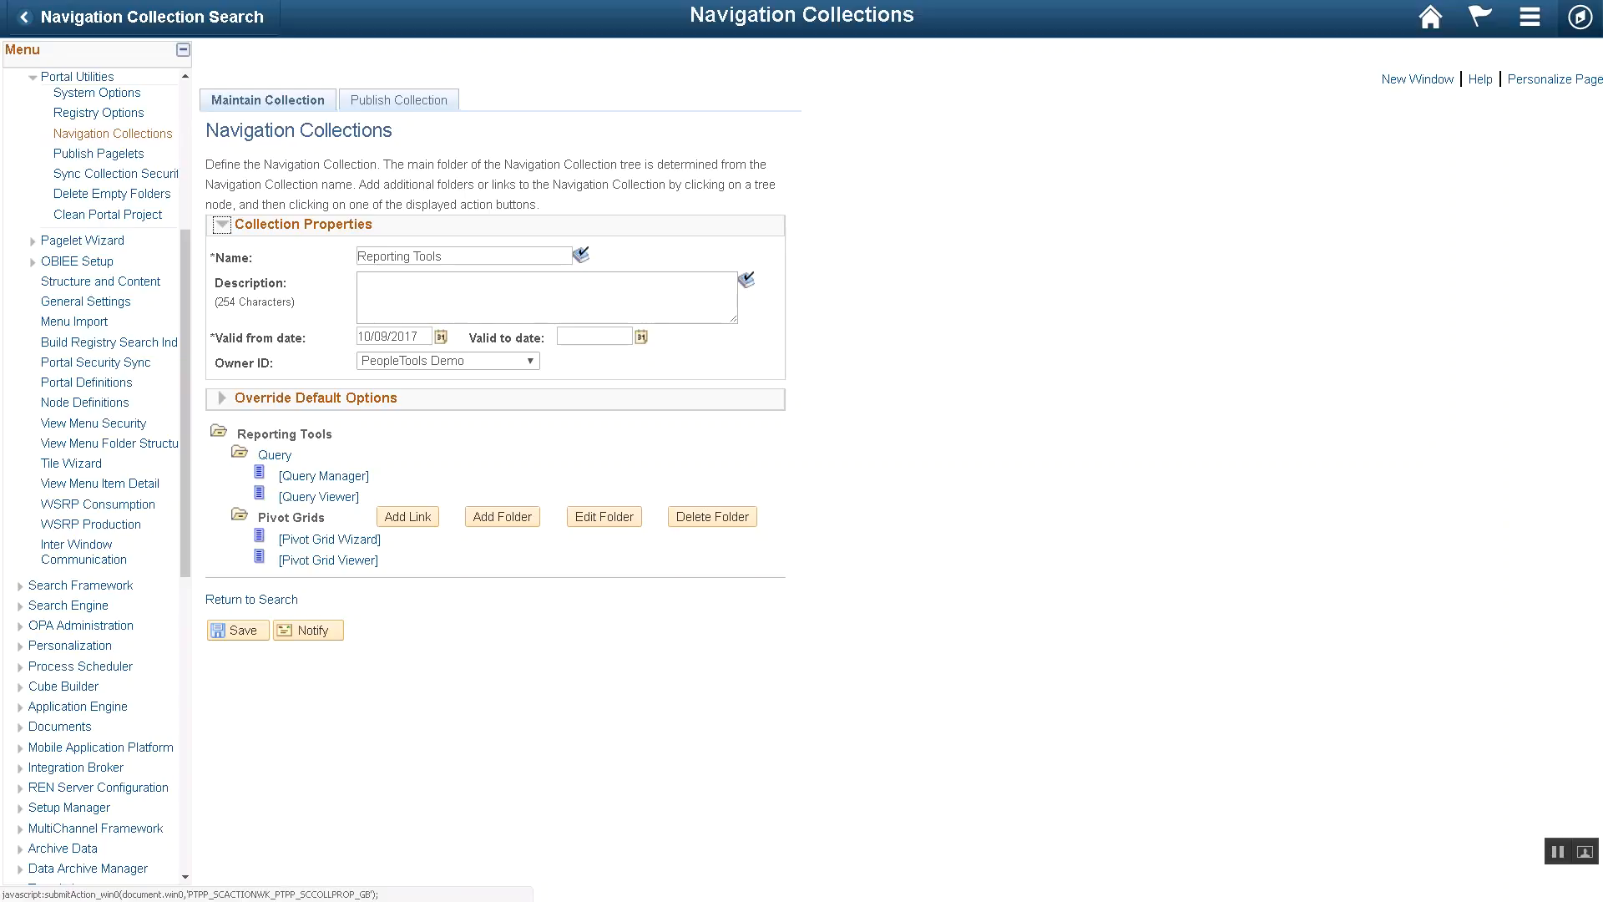
Publish the Reporting Tools collection as a navigation pagelet in the PeopleSoft Applications pagelet category and save it.
left_click(398, 100)
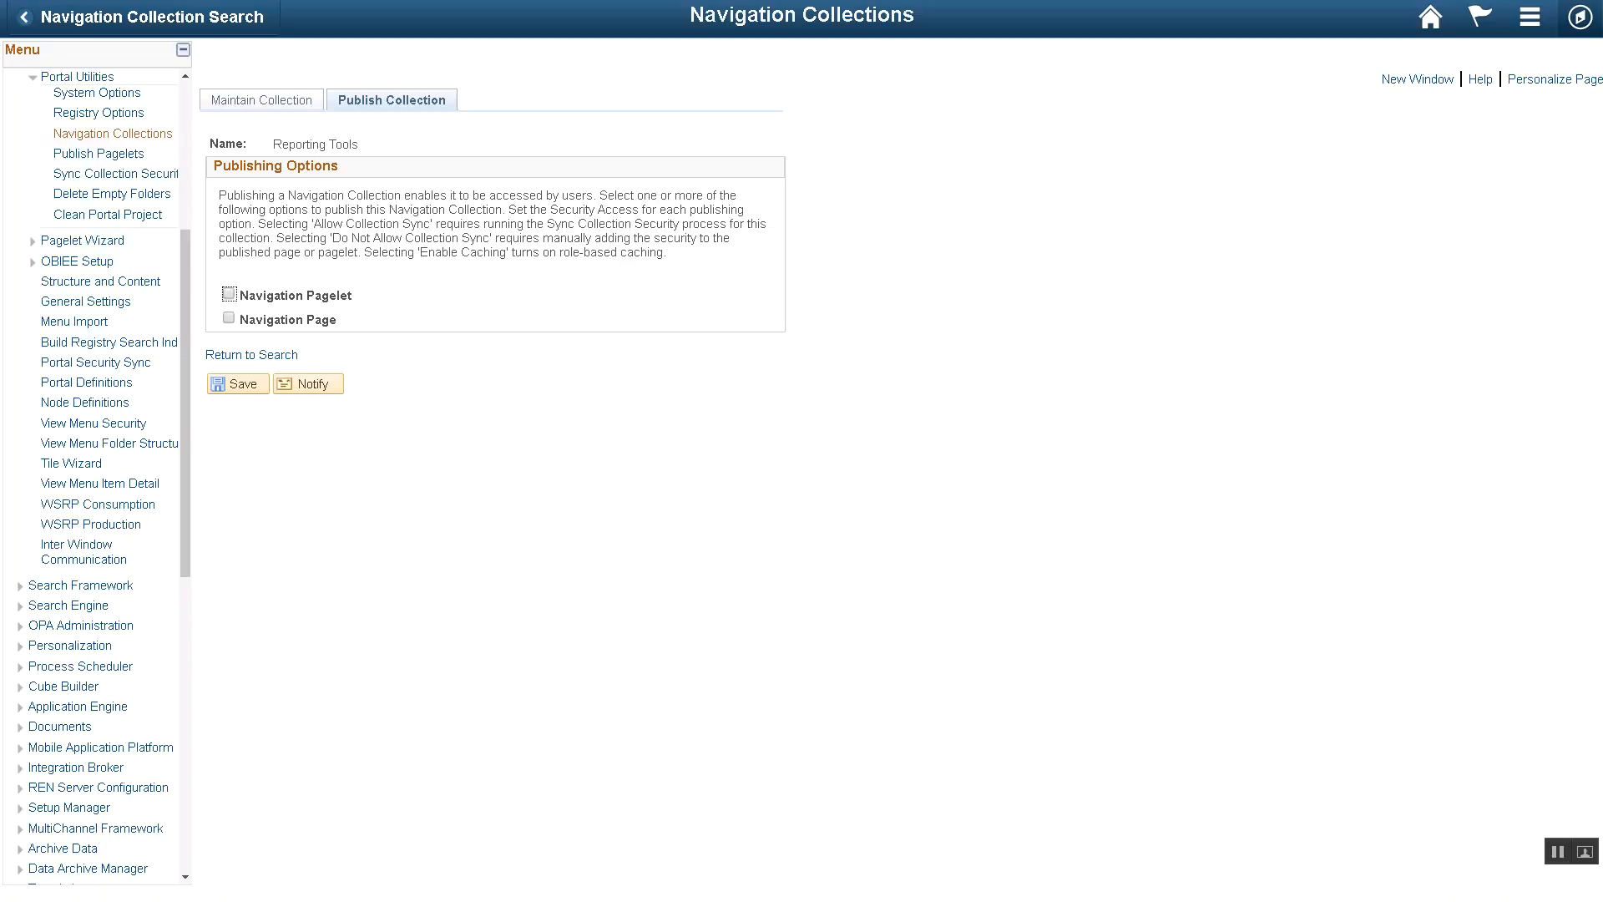
left_click(228, 294)
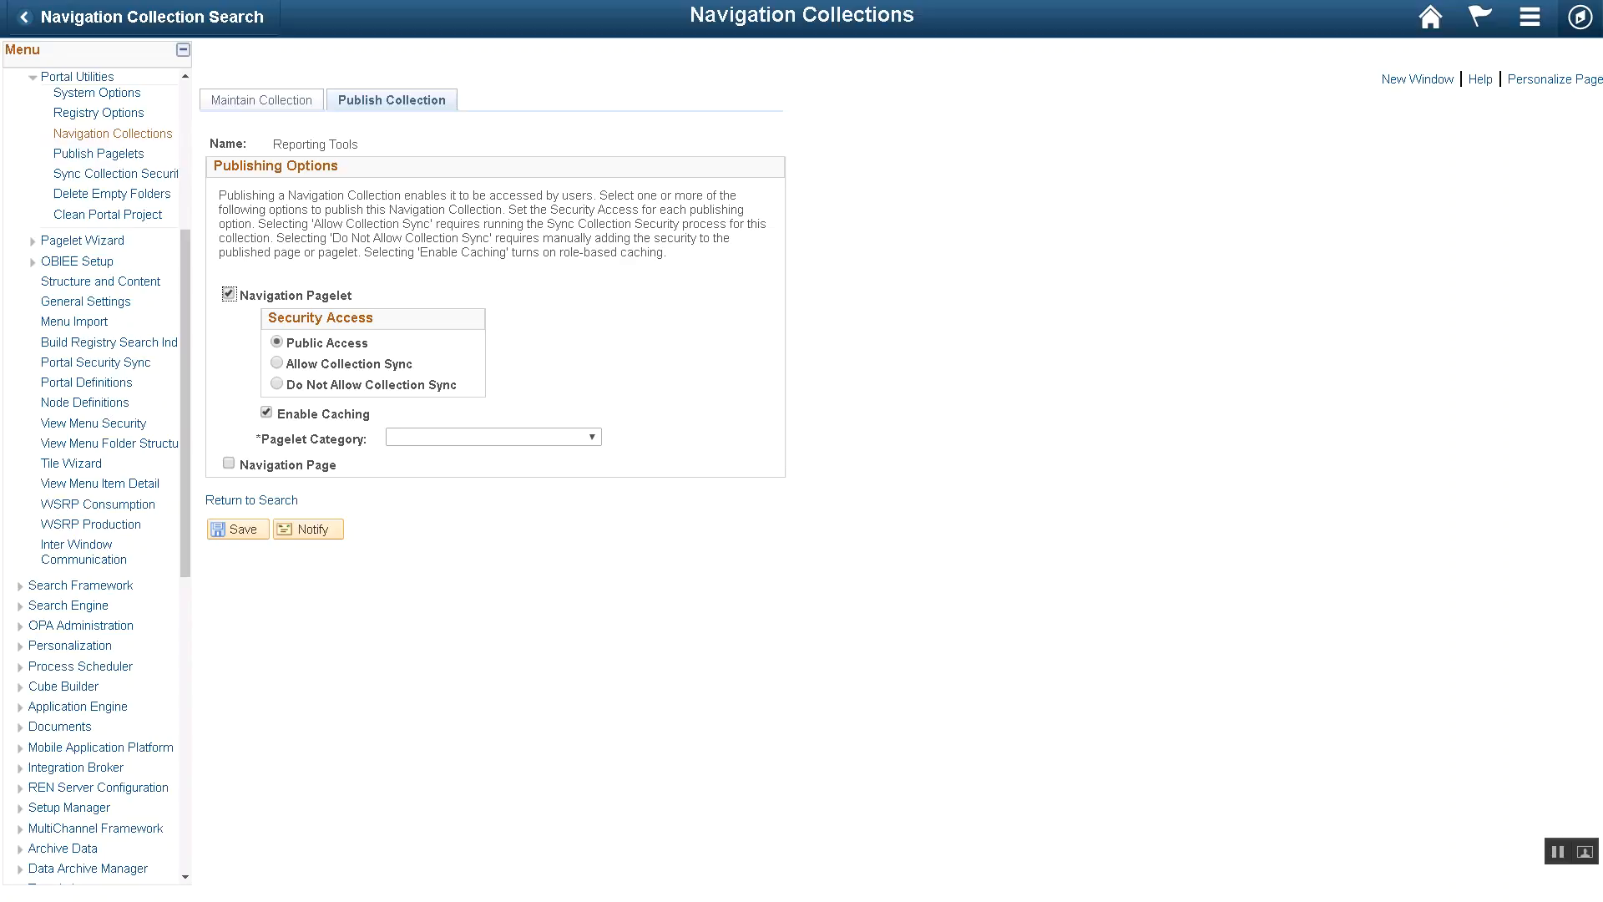
left_click(591, 437)
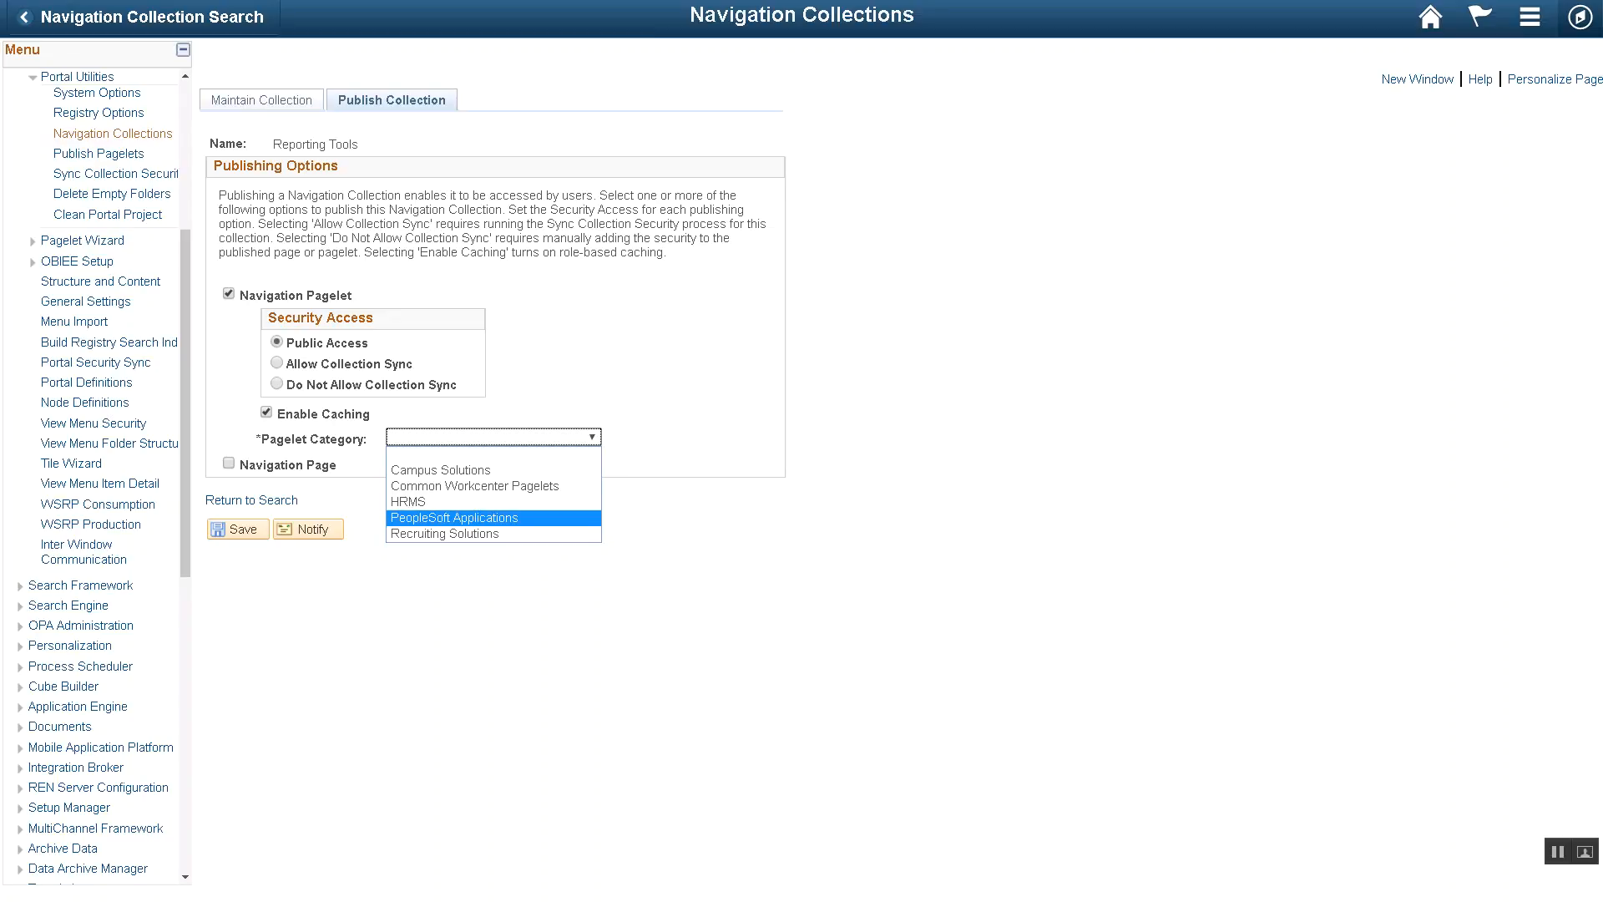
left_click(455, 518)
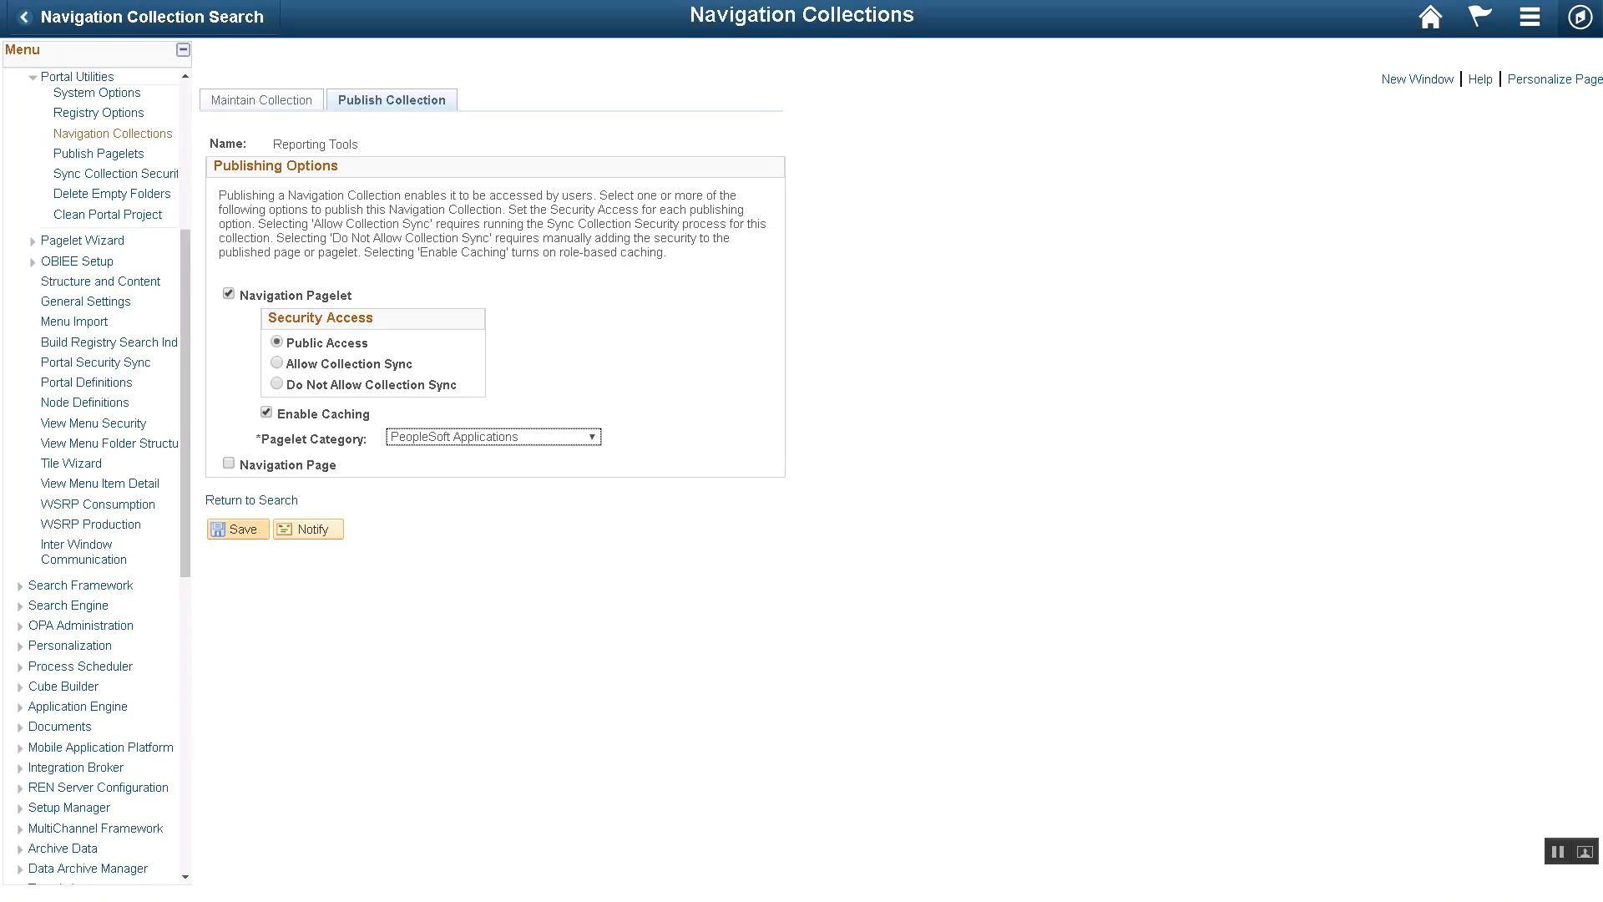
left_click(240, 529)
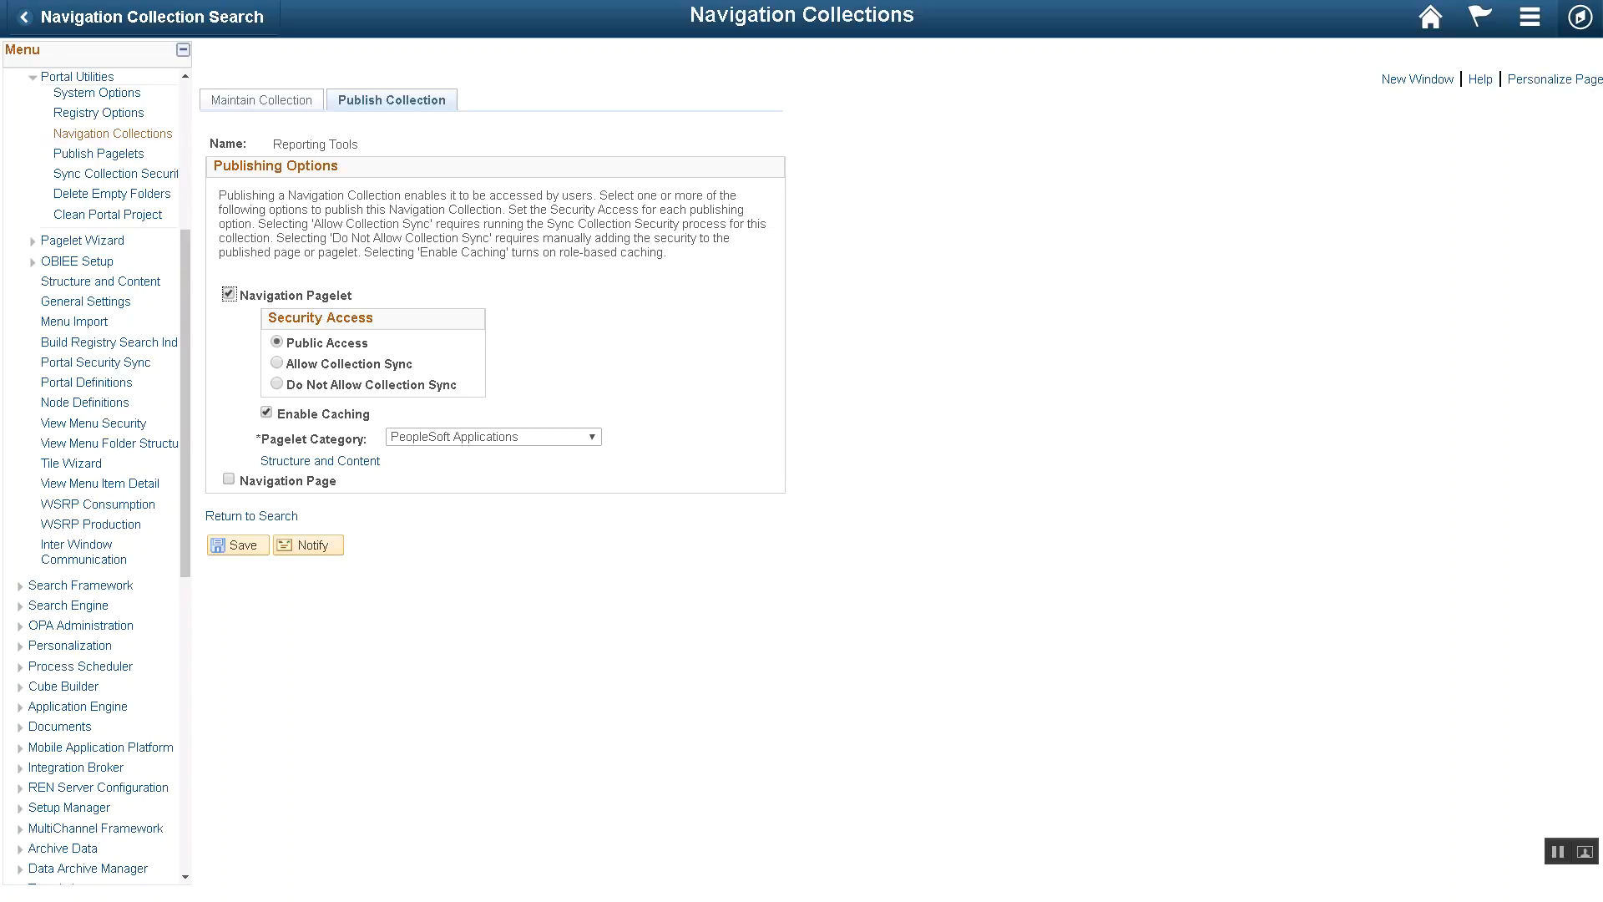
Go to Classic Home through Fluid Home and include the Reporting Tools pagelet in the home page's personalized content.
left_click(1579, 16)
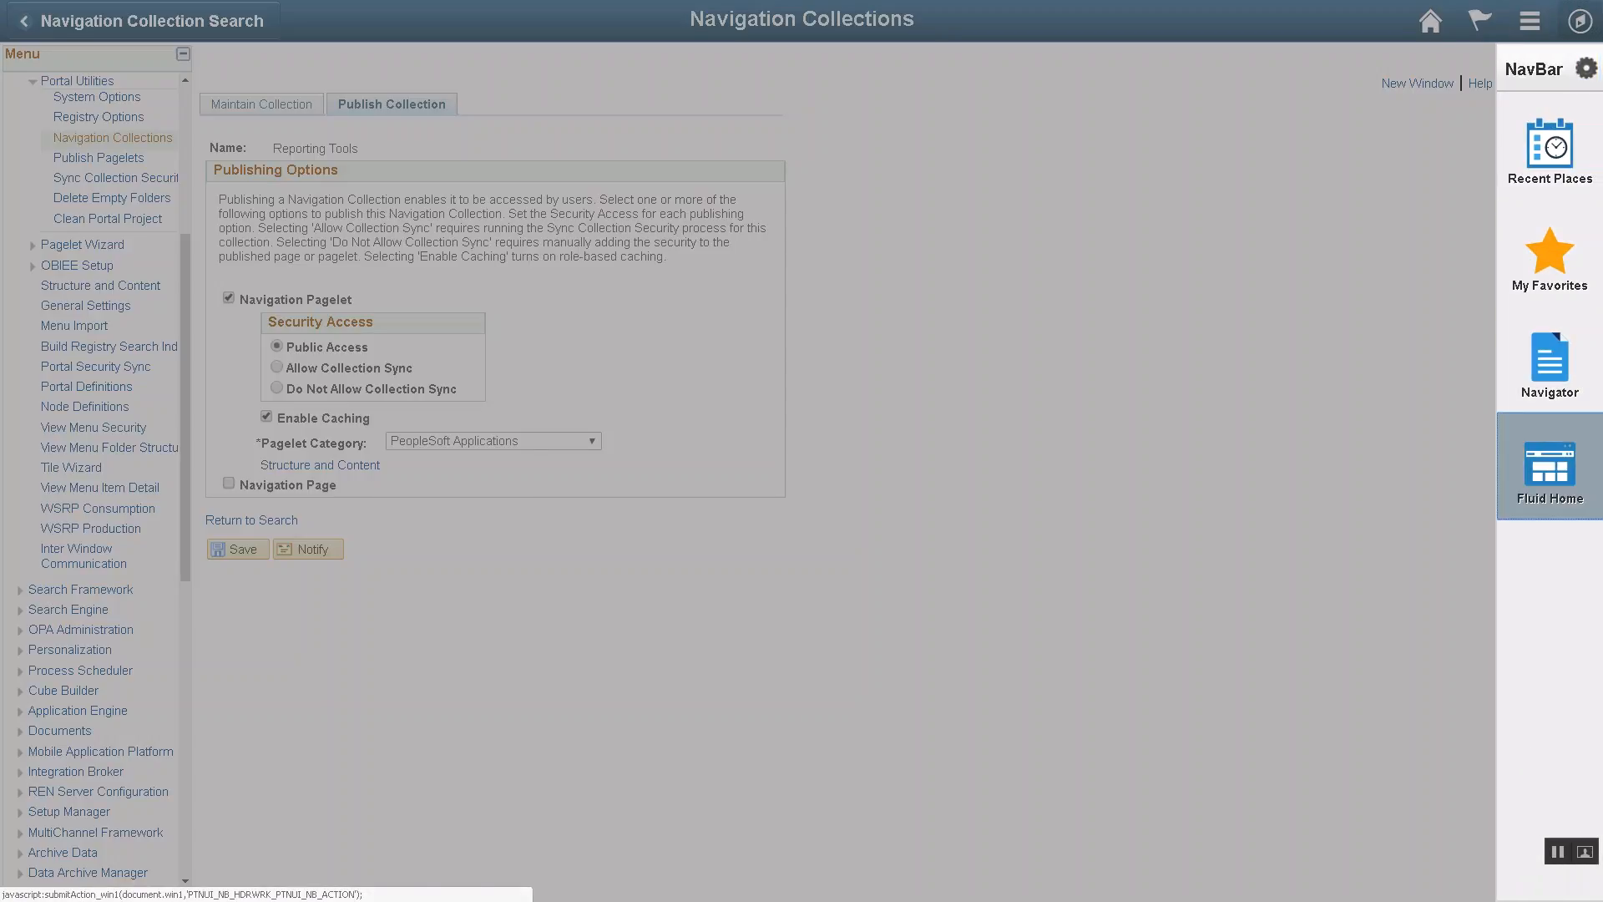
left_click(1549, 472)
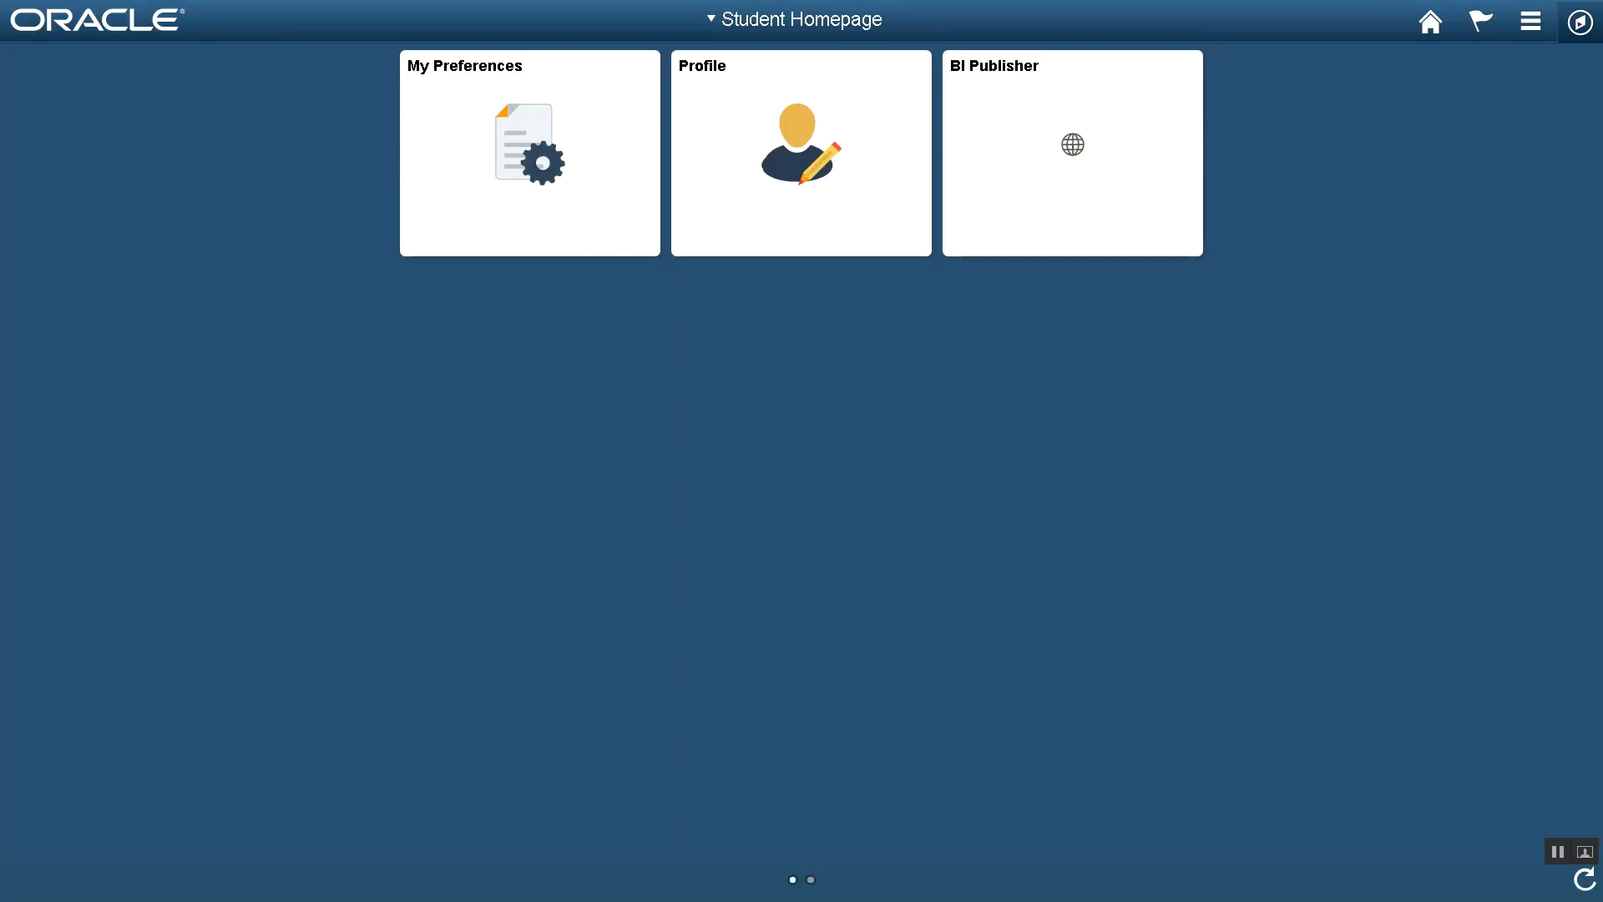
left_click(1580, 22)
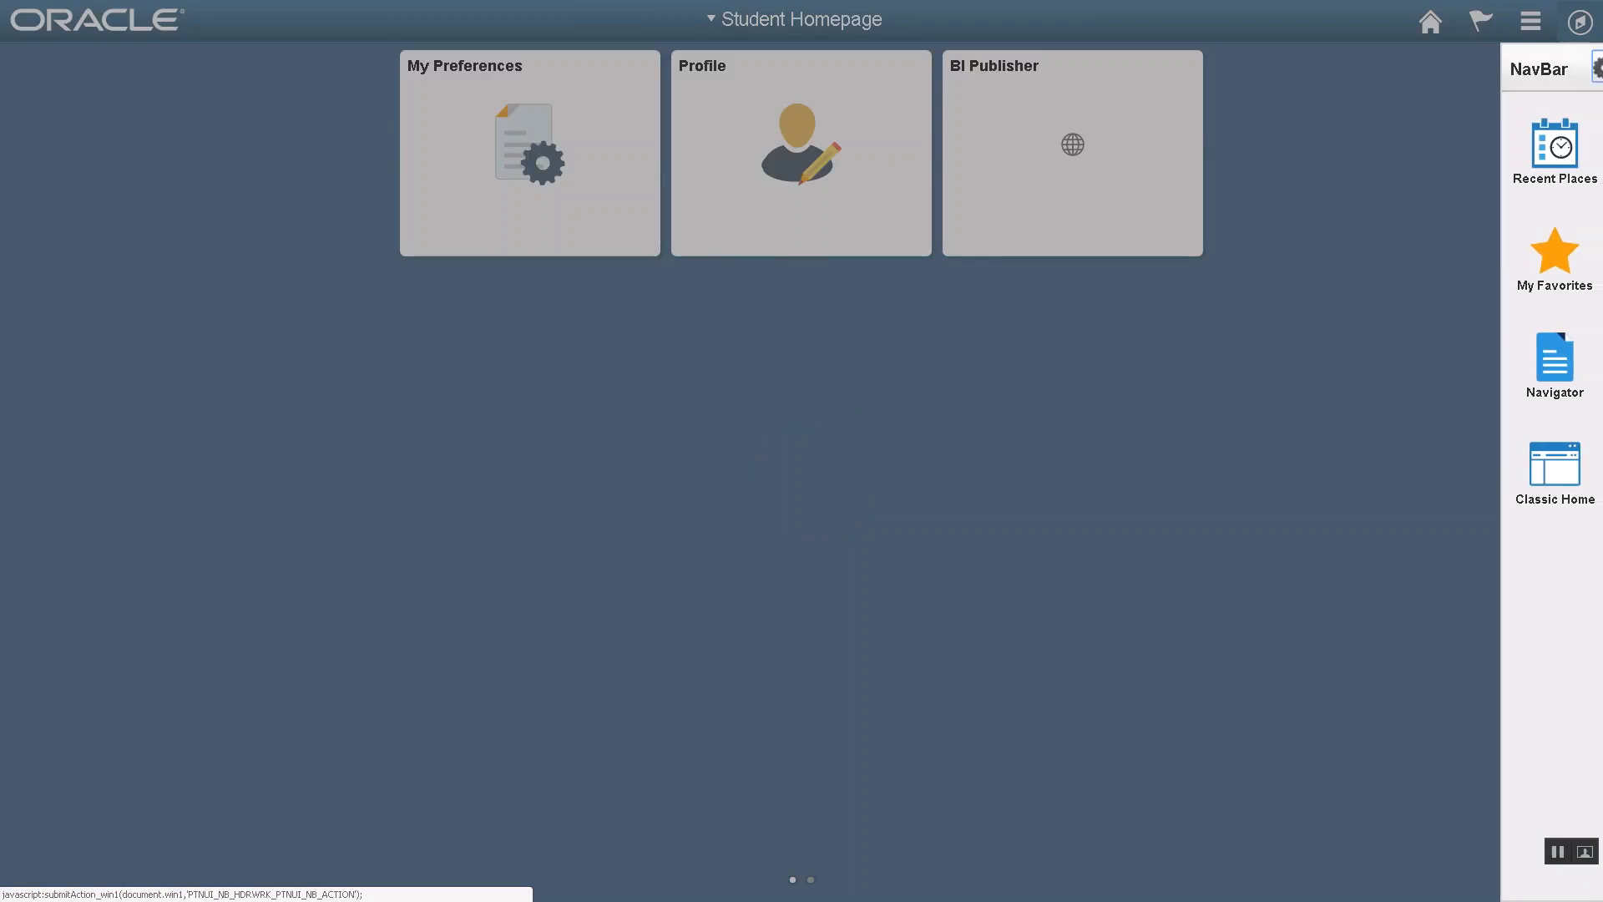
left_click(1555, 472)
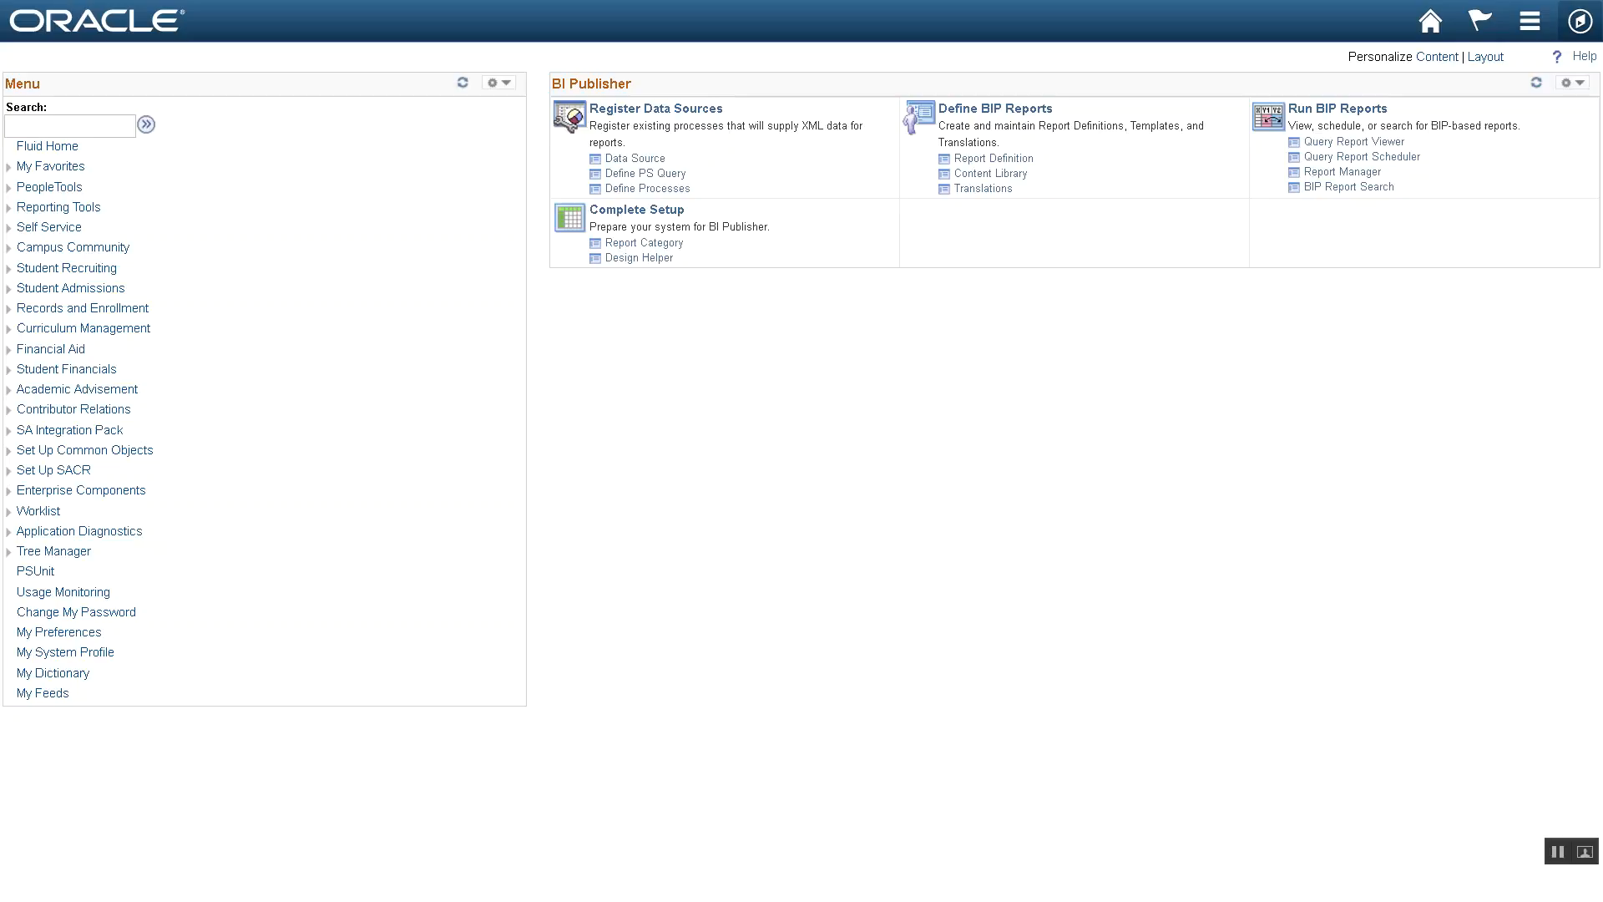
left_click(1437, 56)
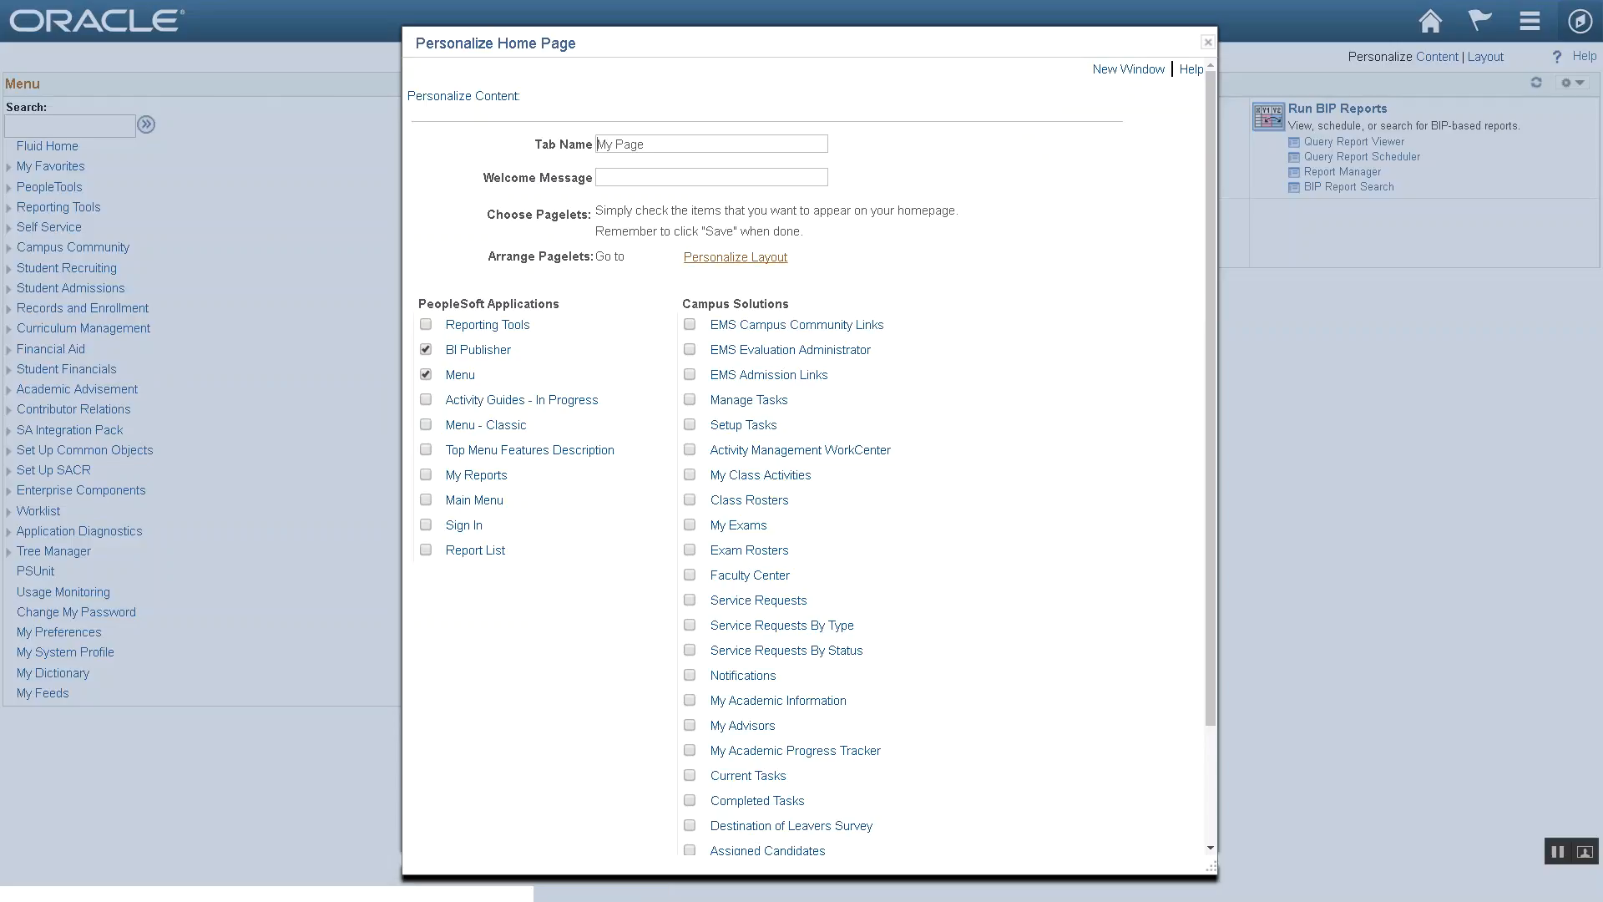
left_click(426, 324)
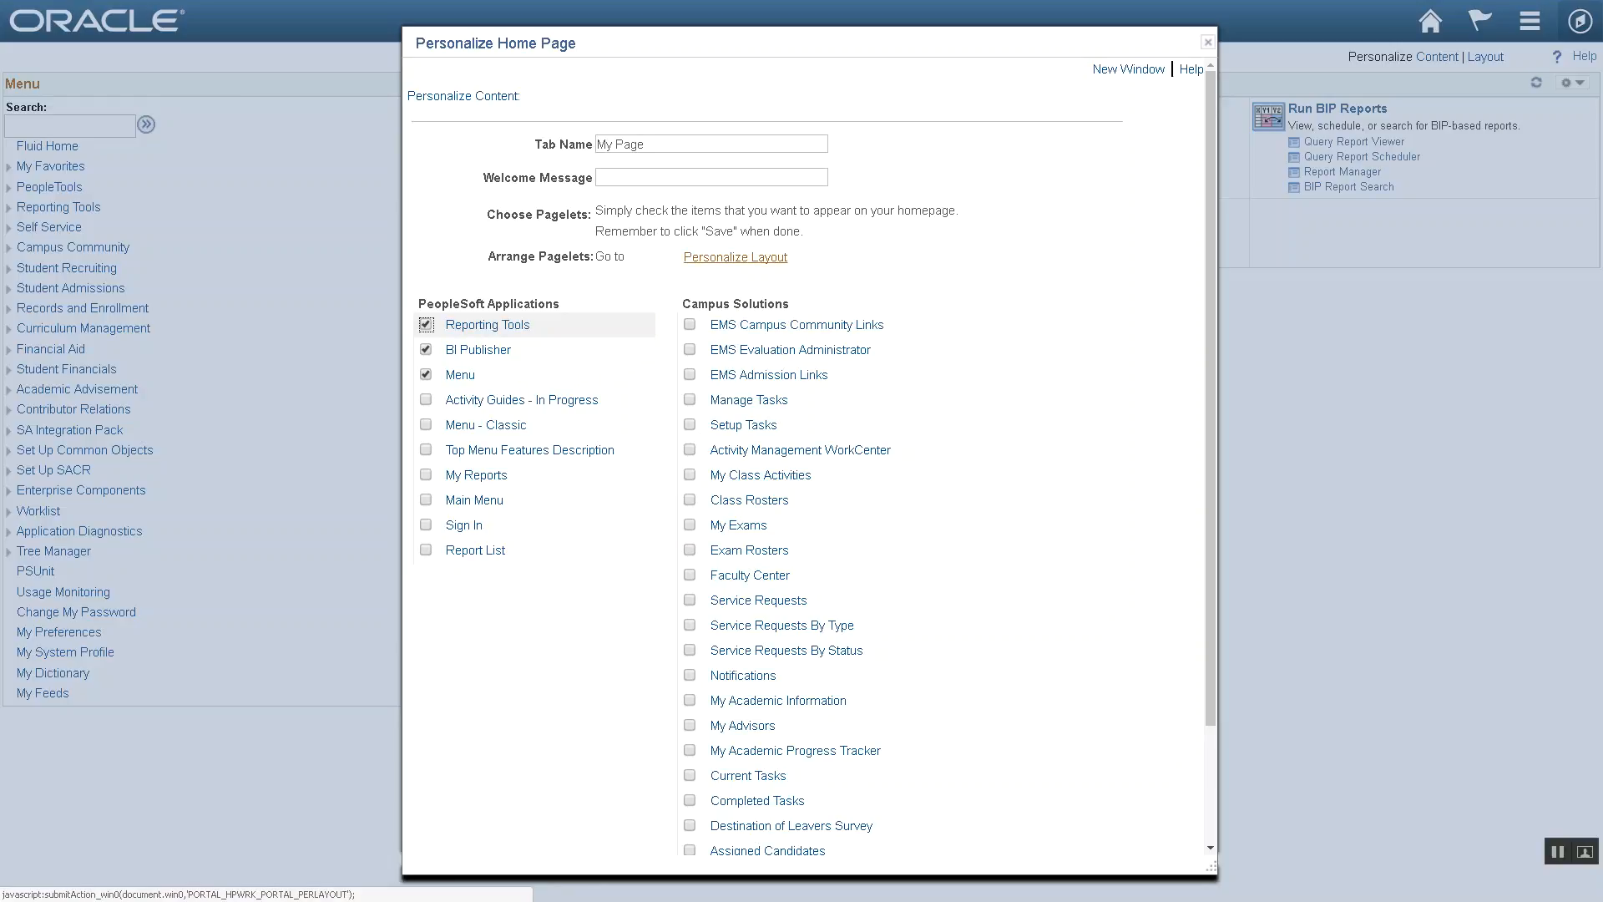
Move the Reporting Tools pagelet to the right column of the My Page layout and save the layout.
left_click(735, 257)
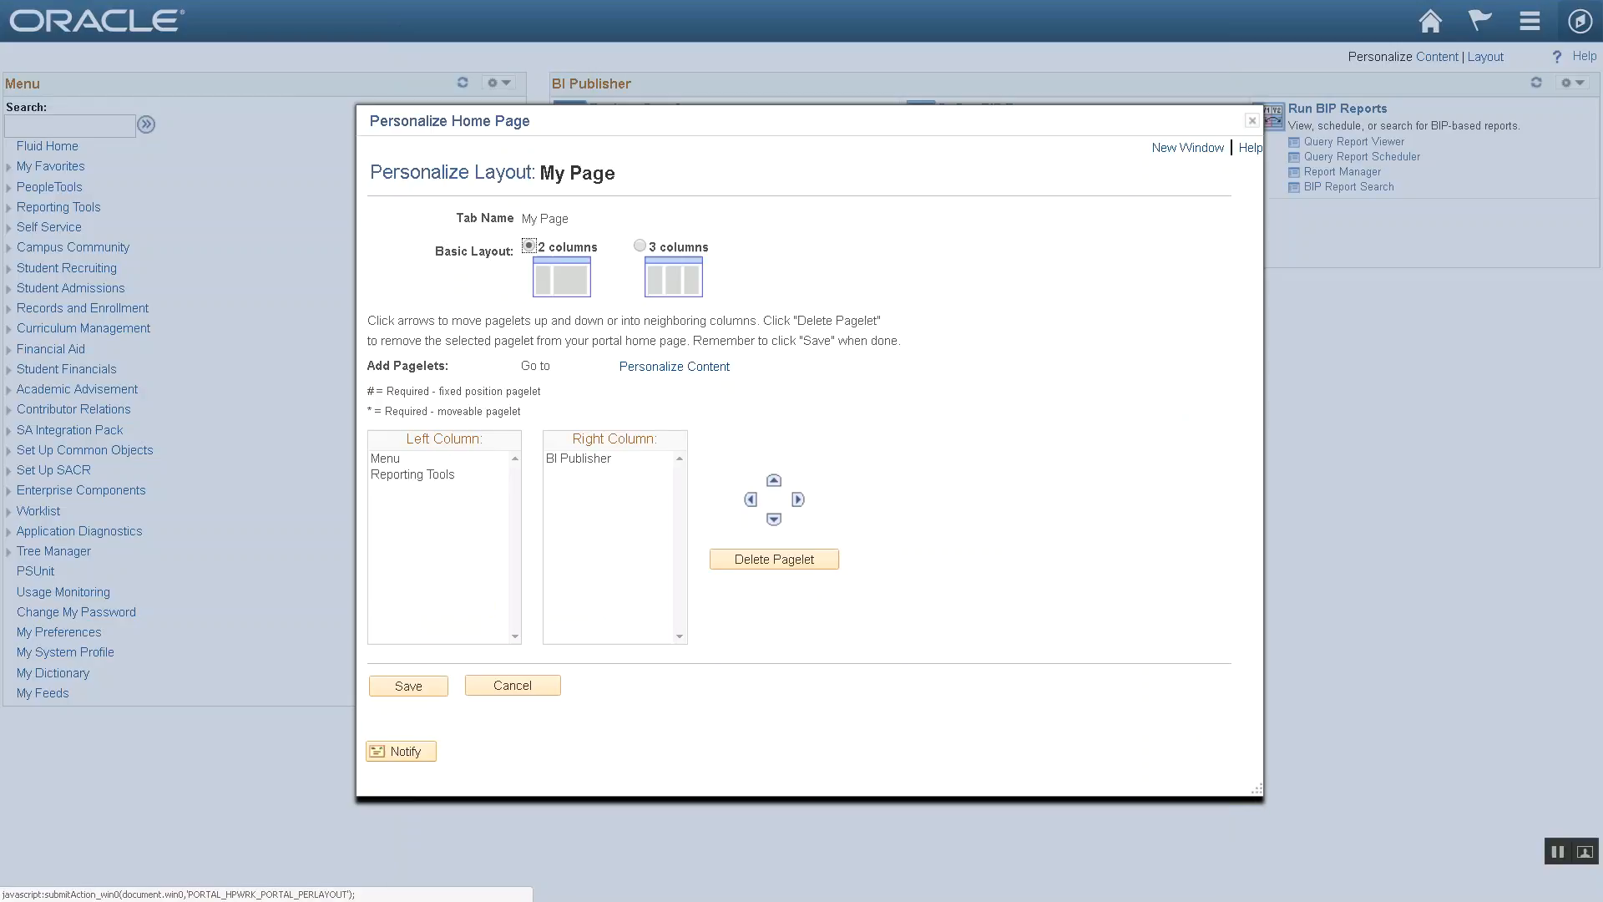
left_click(413, 474)
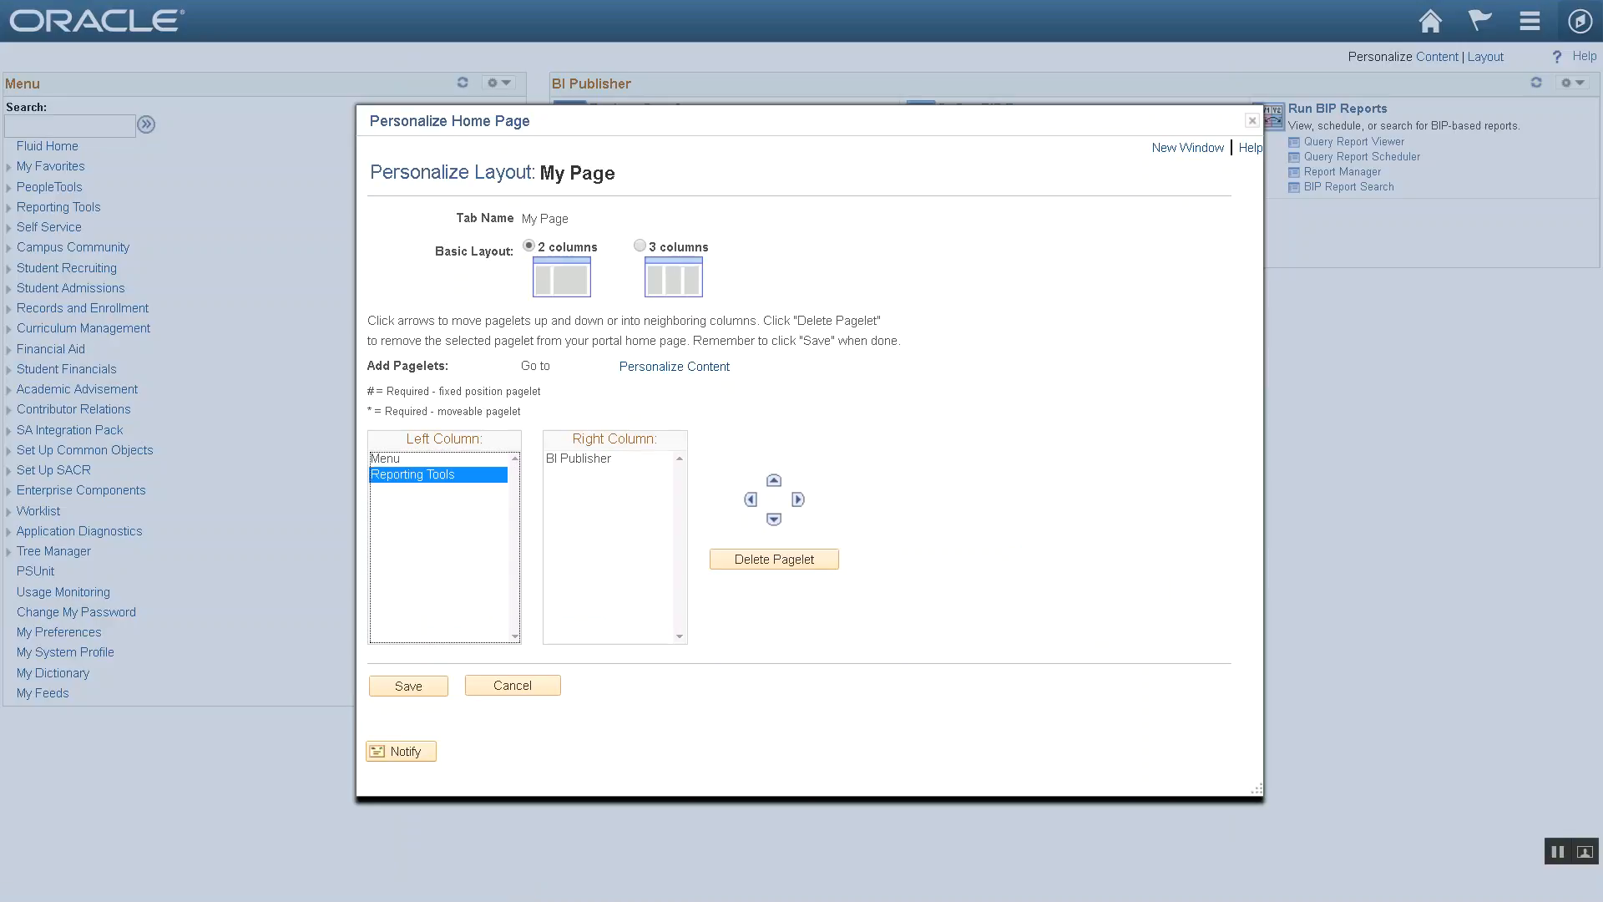
left_click(798, 499)
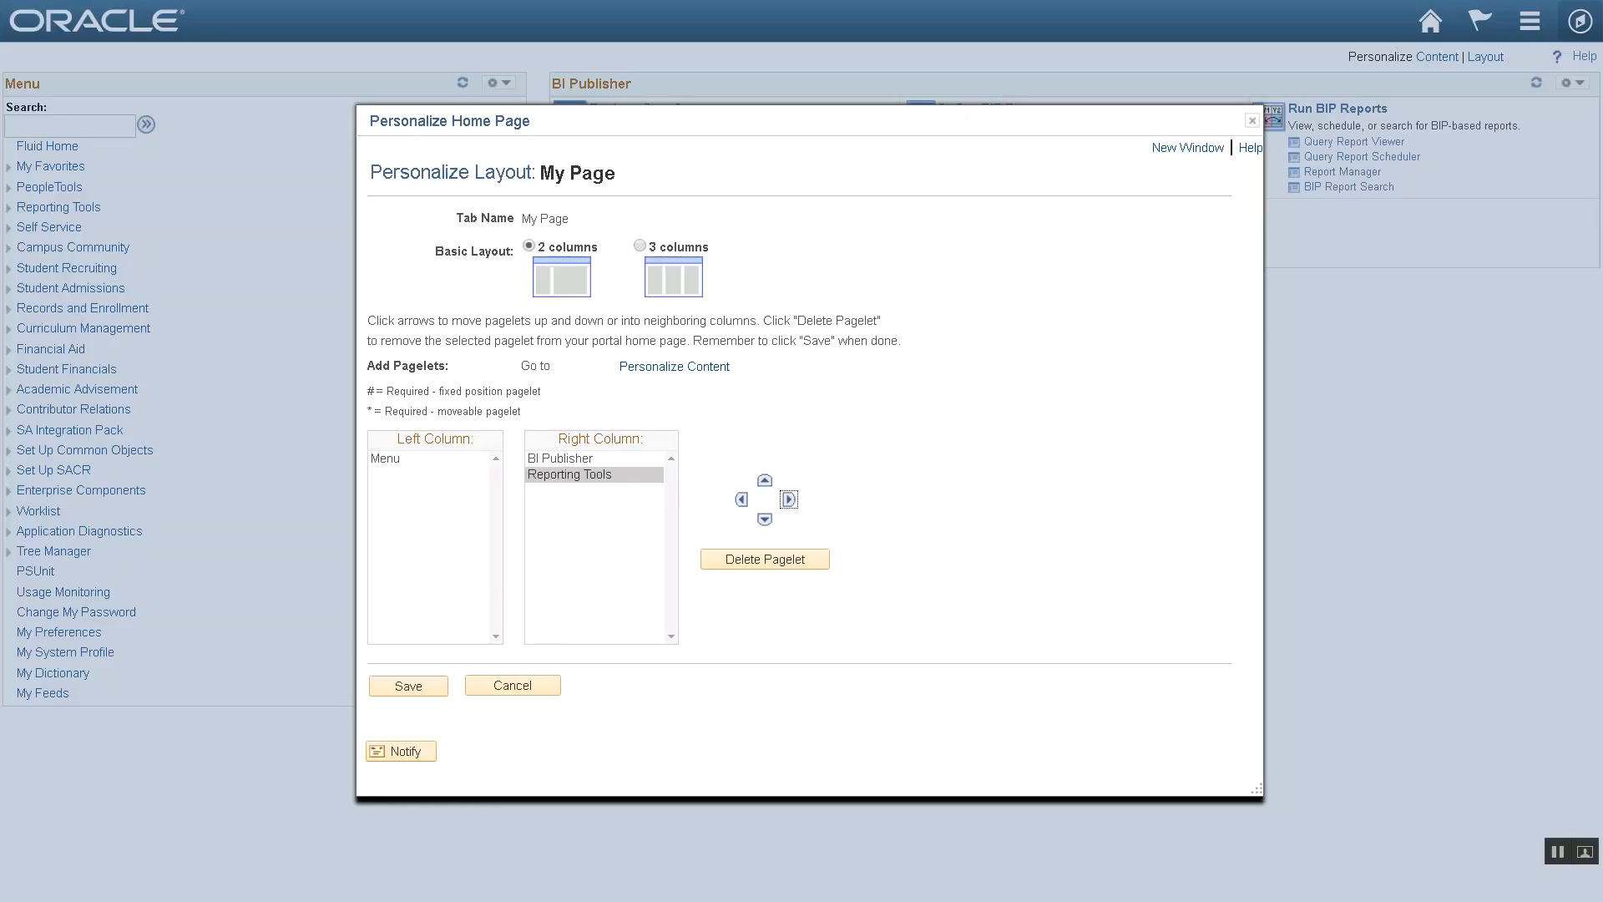
left_click(409, 686)
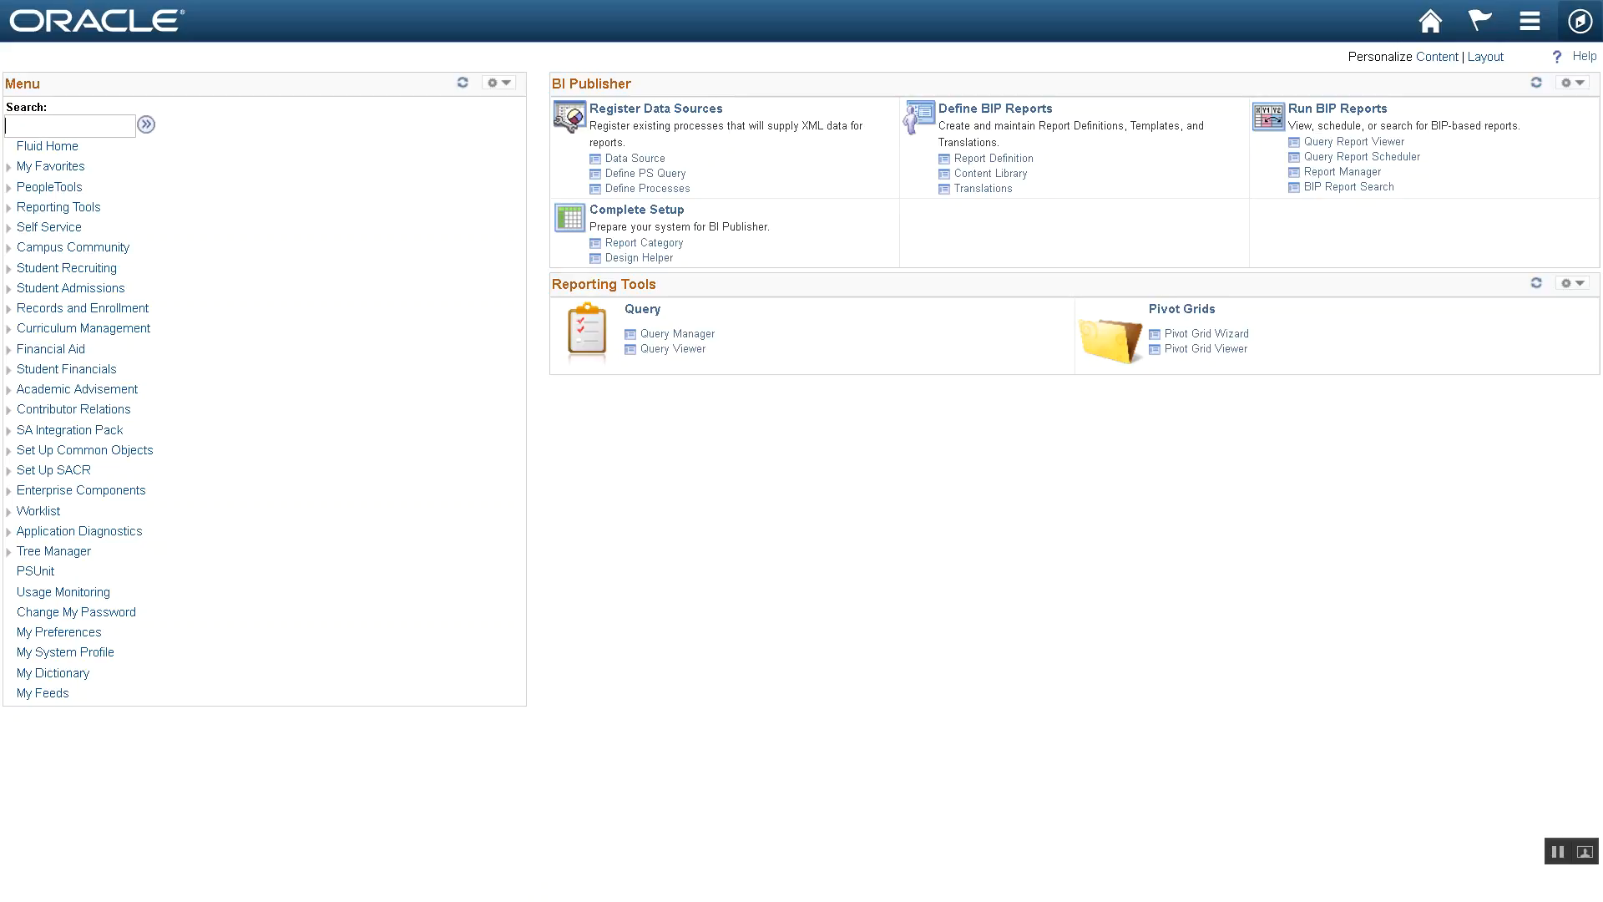
Test the Query Manager link in the Reporting Tools pagelet and return to Fluid Home.
left_click(677, 334)
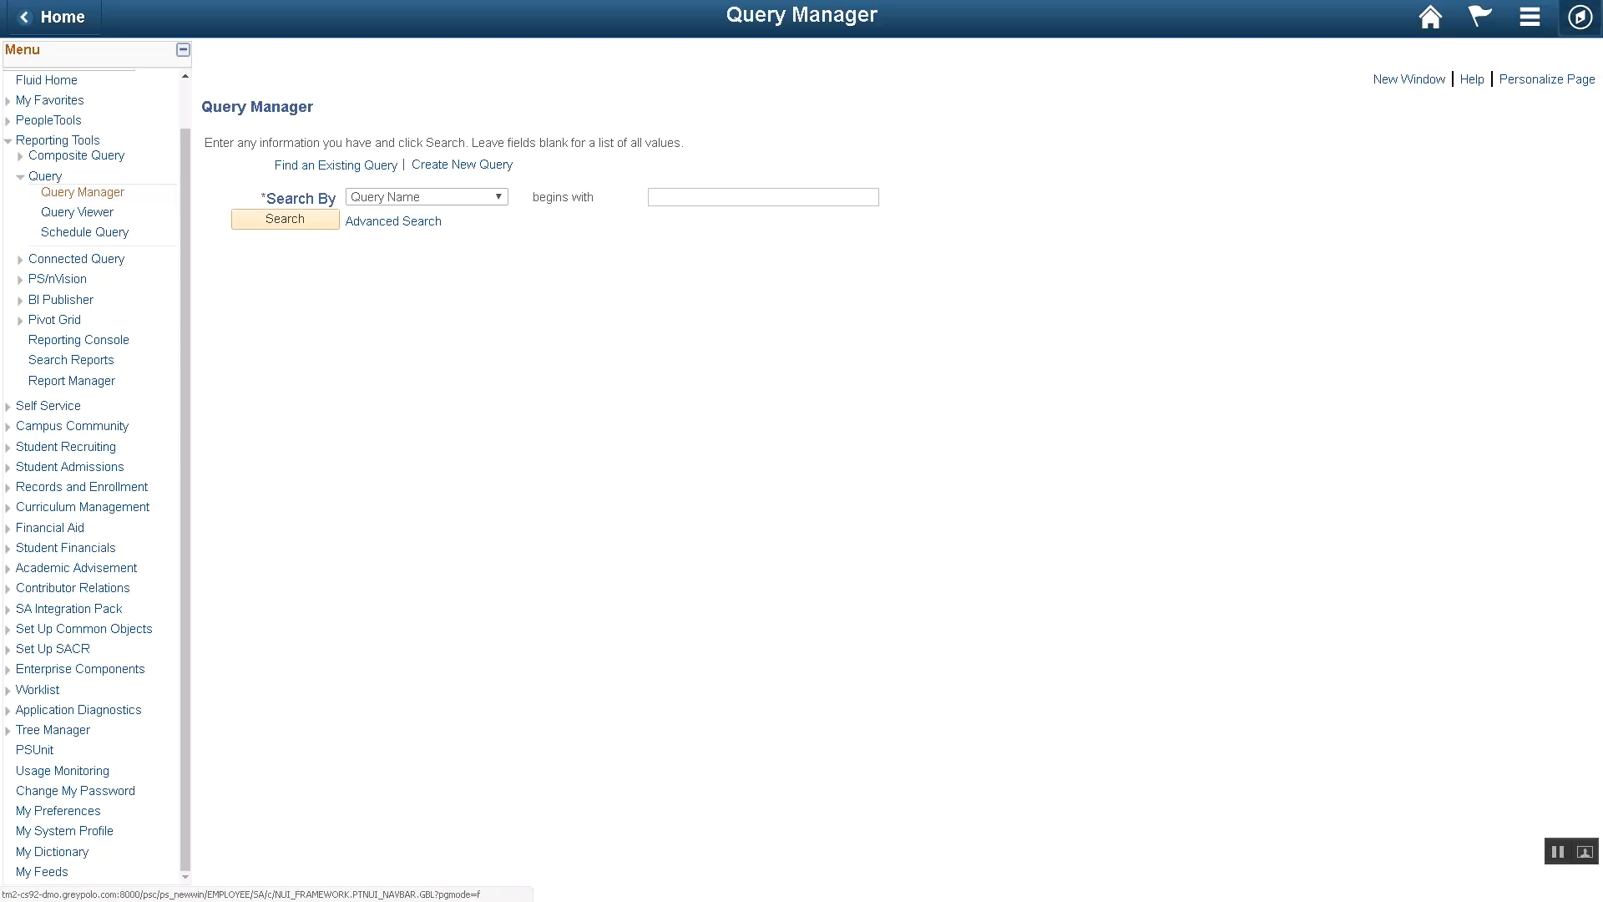
left_click(1580, 16)
left_click(1551, 468)
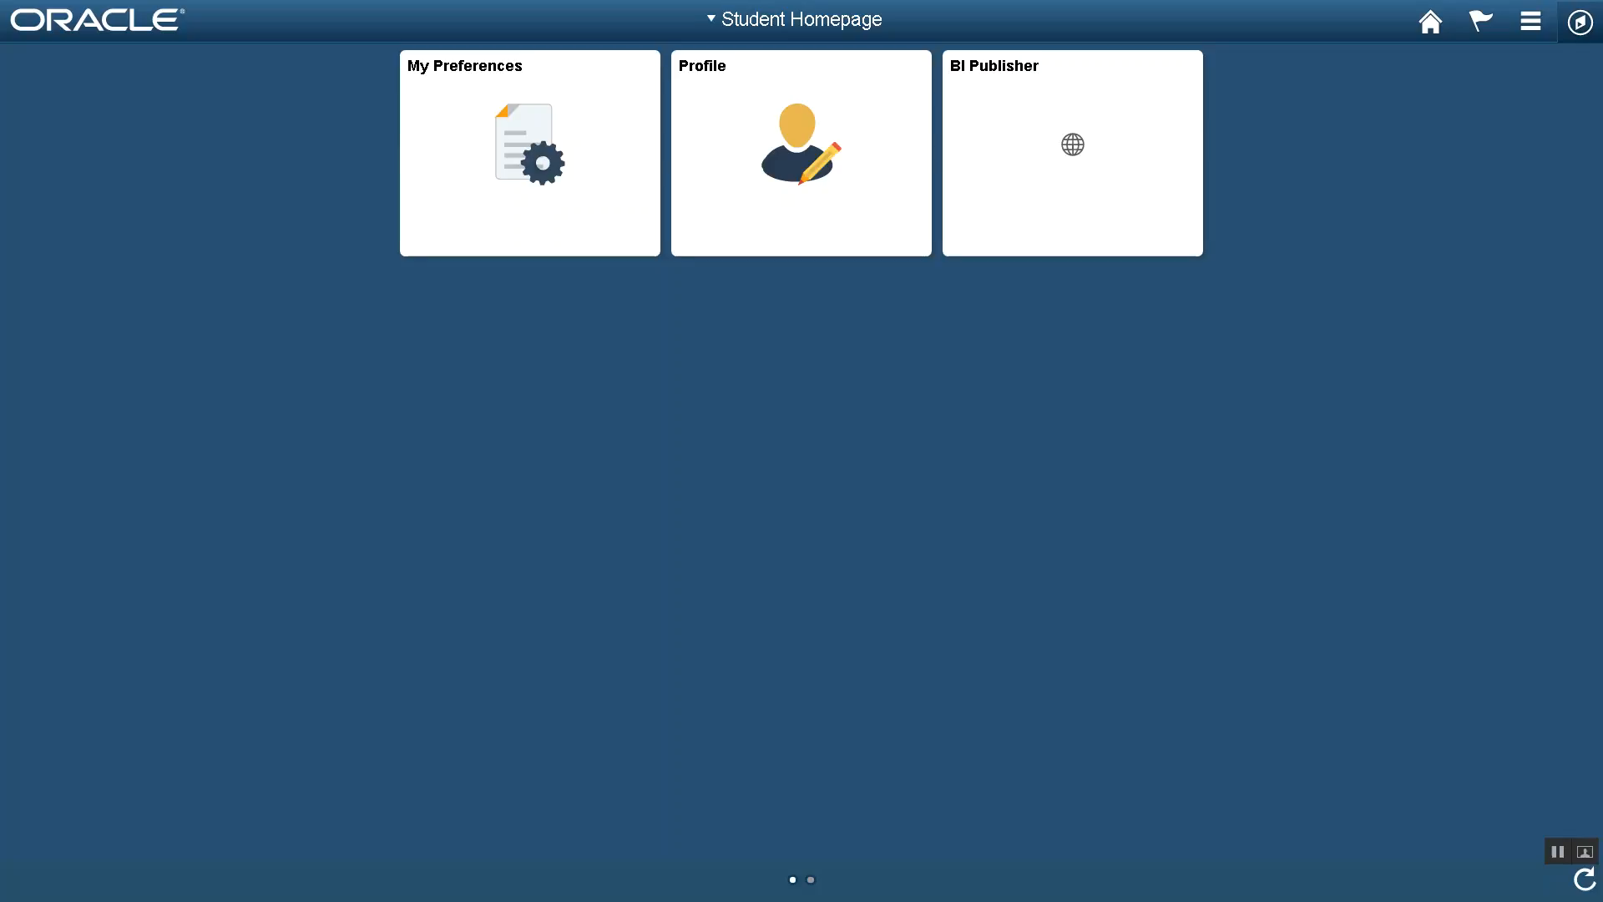
Open the Tile Wizard found under Portal in the Navigator.
left_click(1580, 22)
left_click(1551, 359)
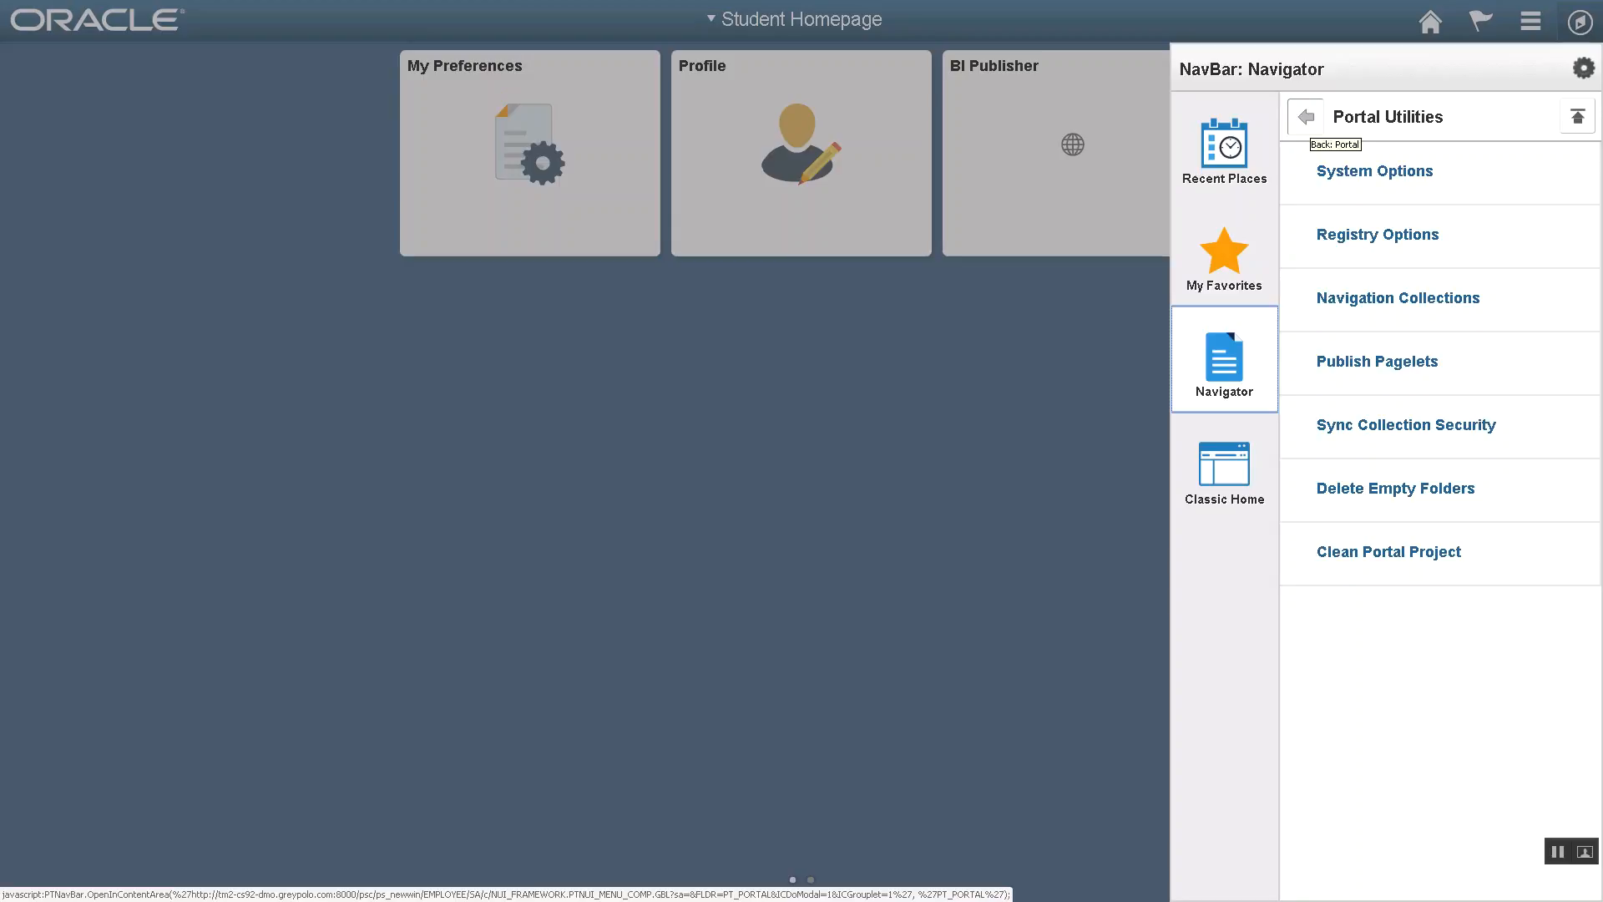
left_click(1305, 117)
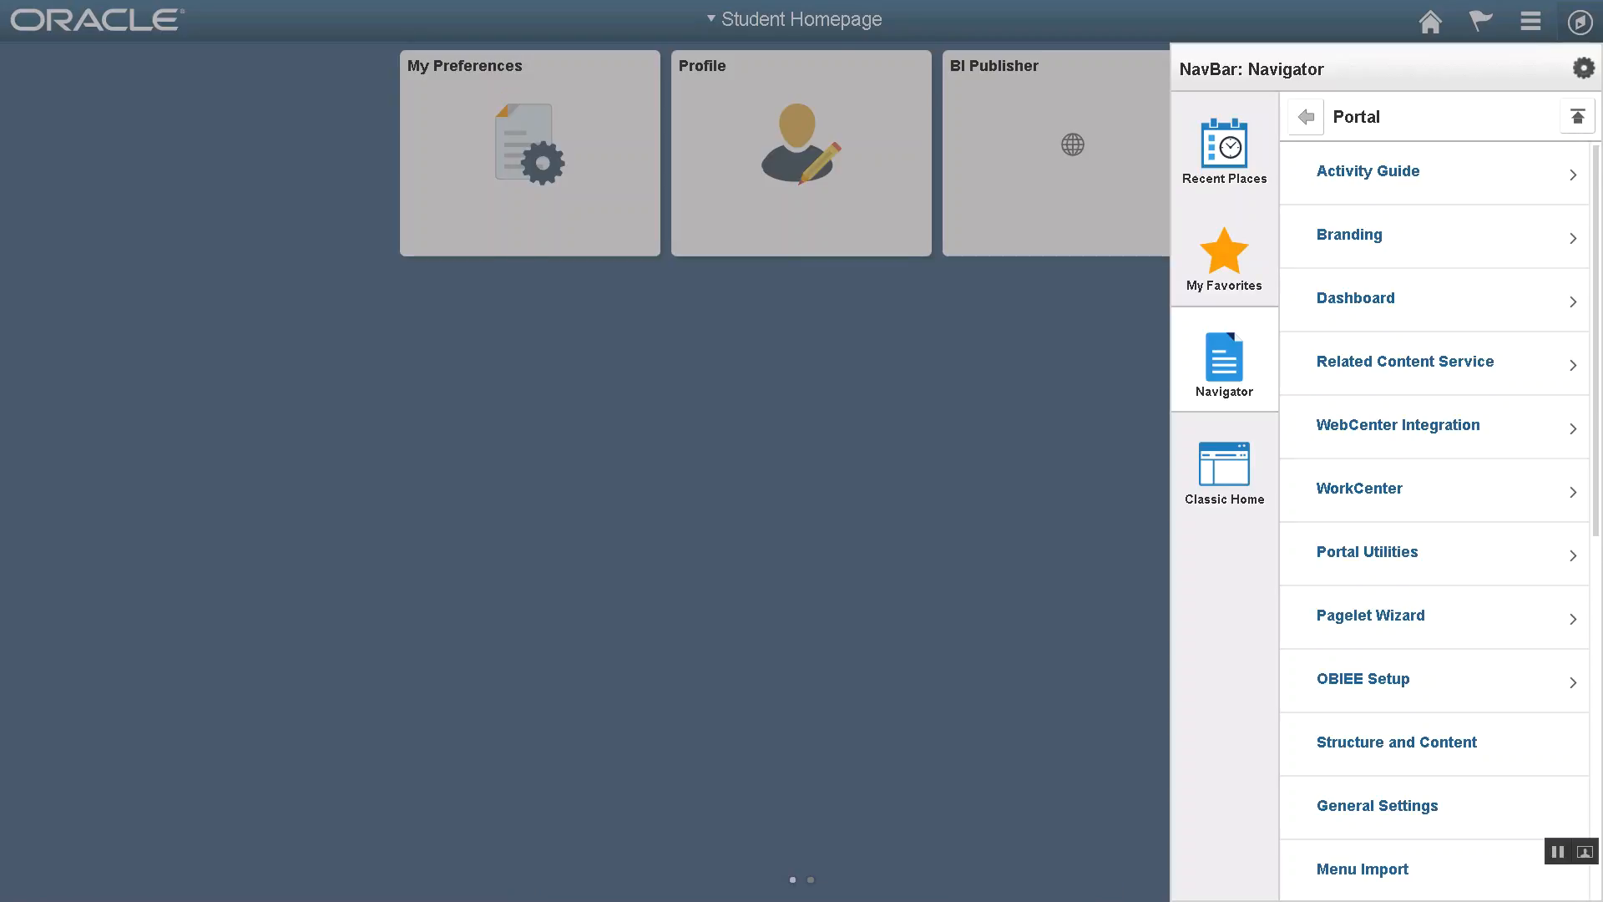
scroll(1434, 501, "down", 8)
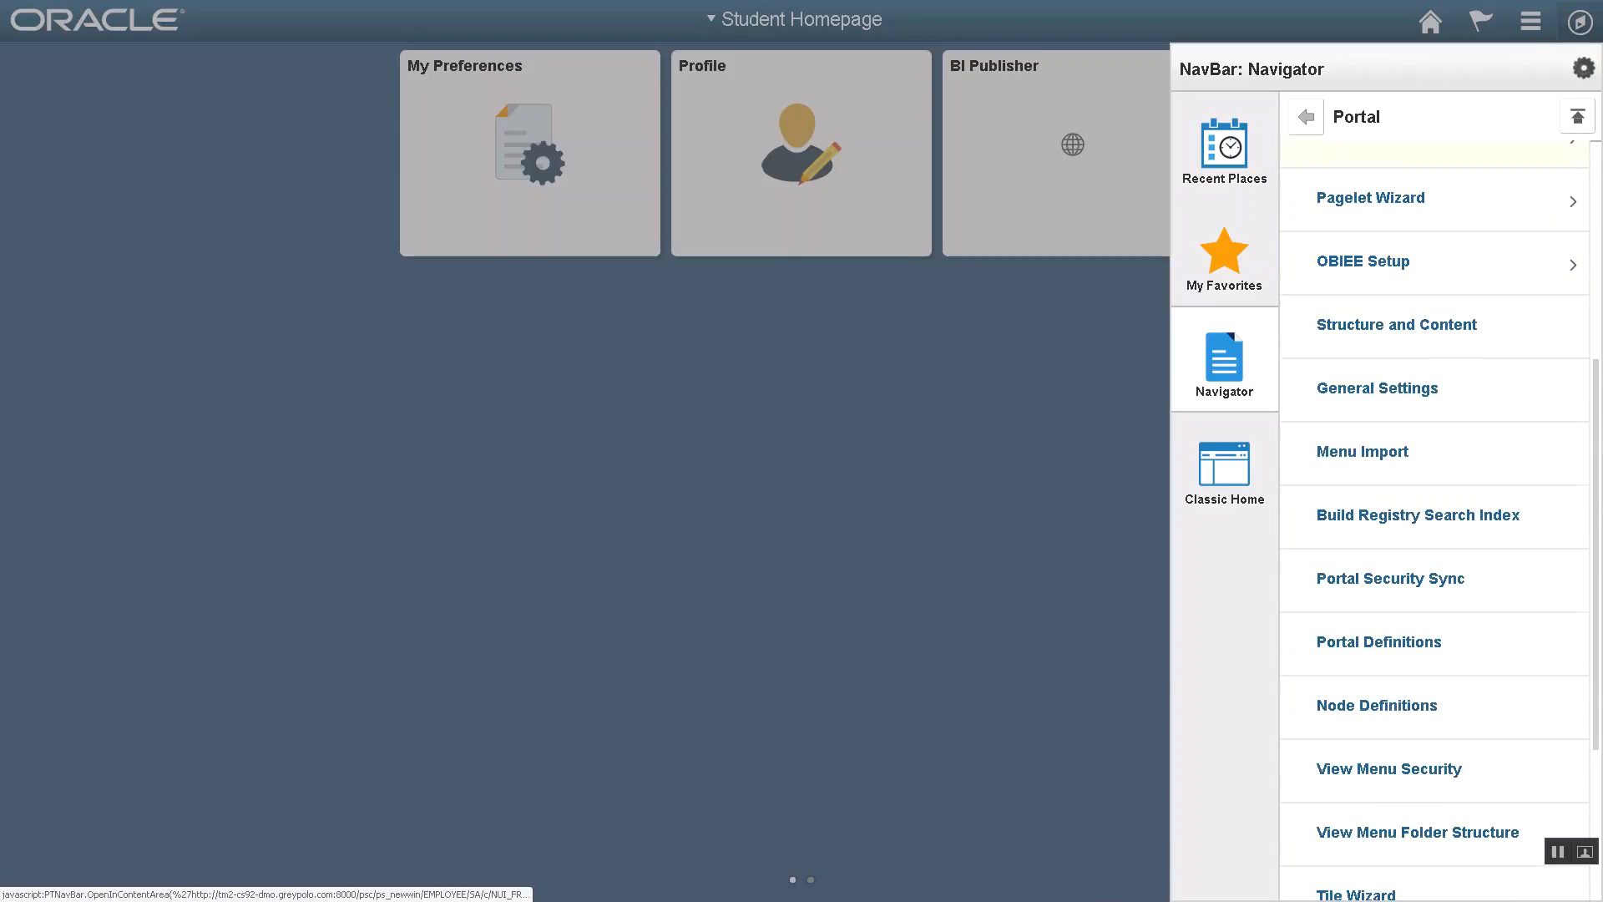
scroll(1419, 233, "down", 1)
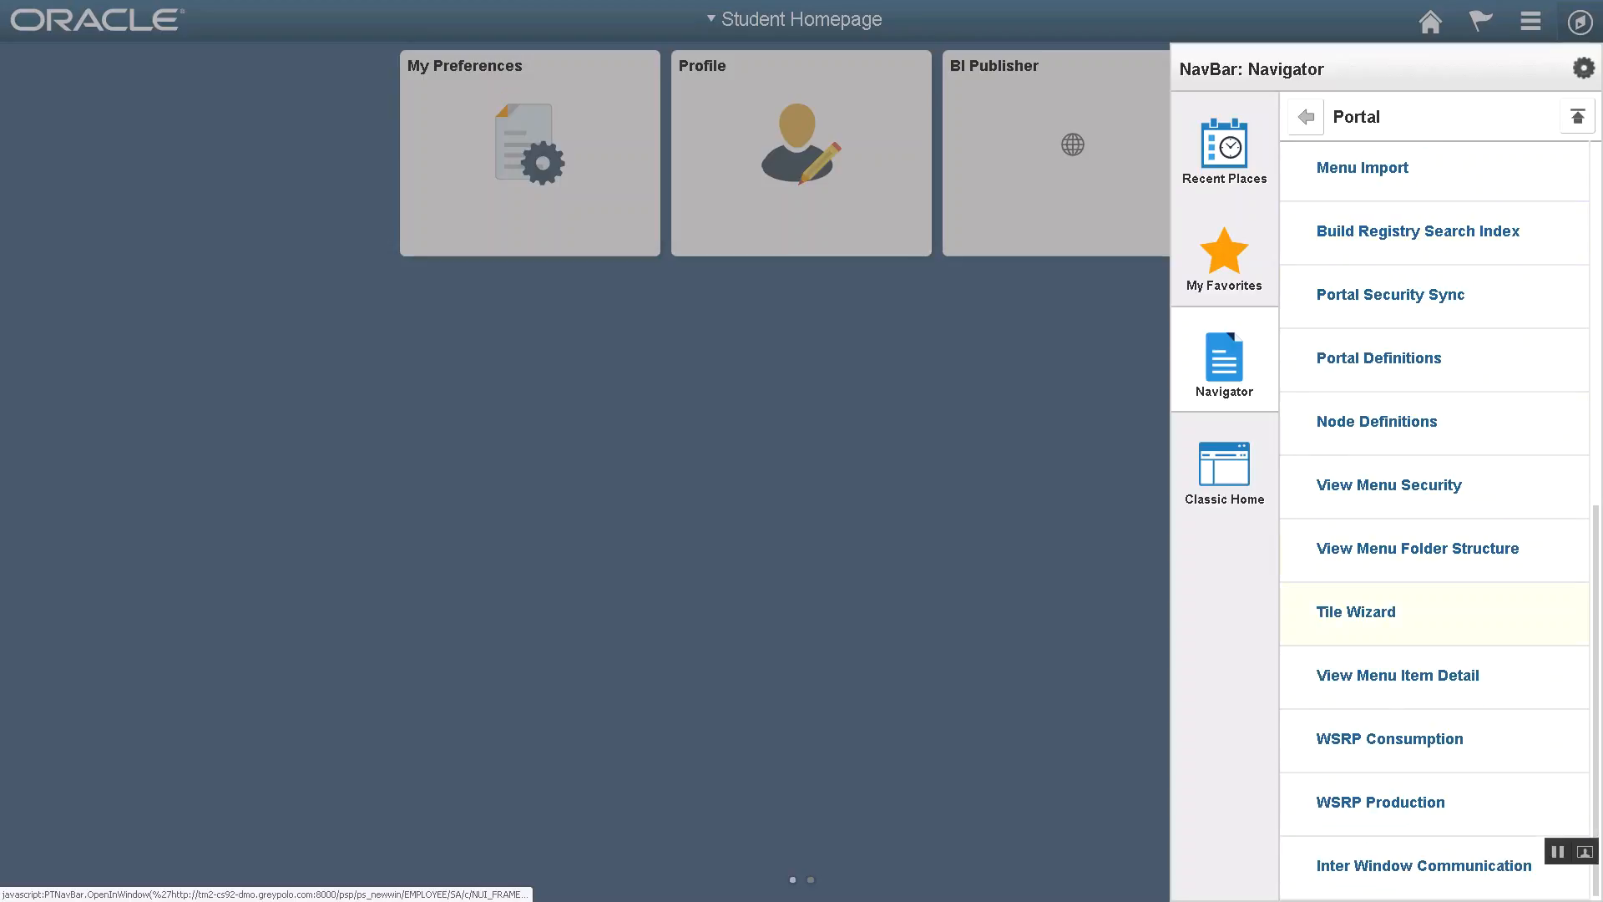
left_click(1355, 611)
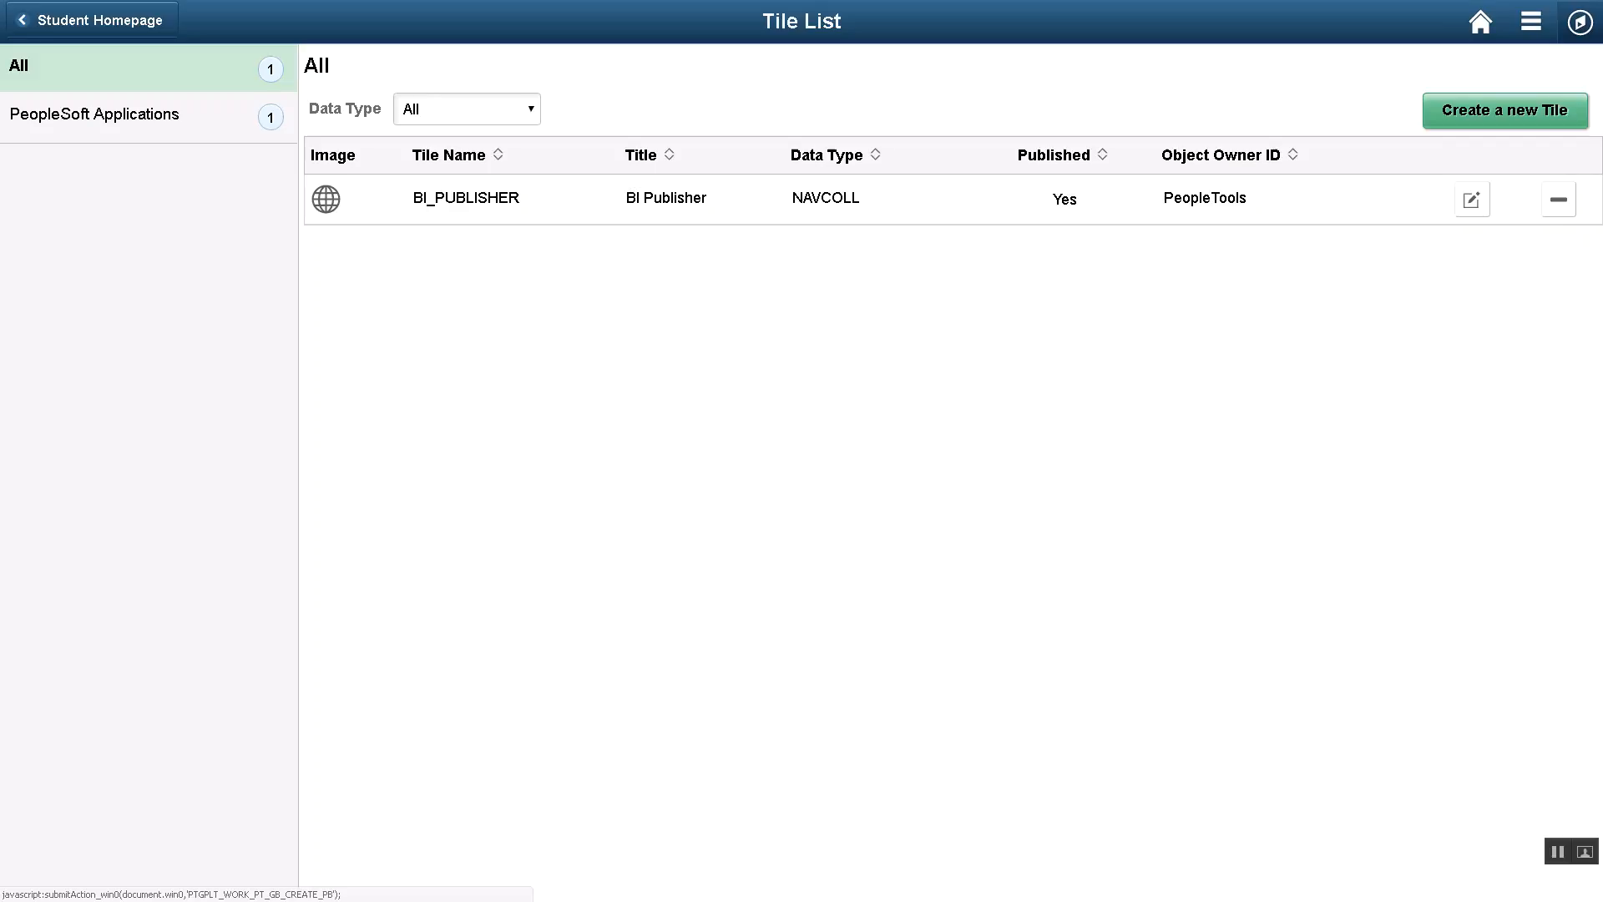
Create a new tile named RPT_TOOLS with the title Reporting Tools and proceed to its data source information.
left_click(1505, 110)
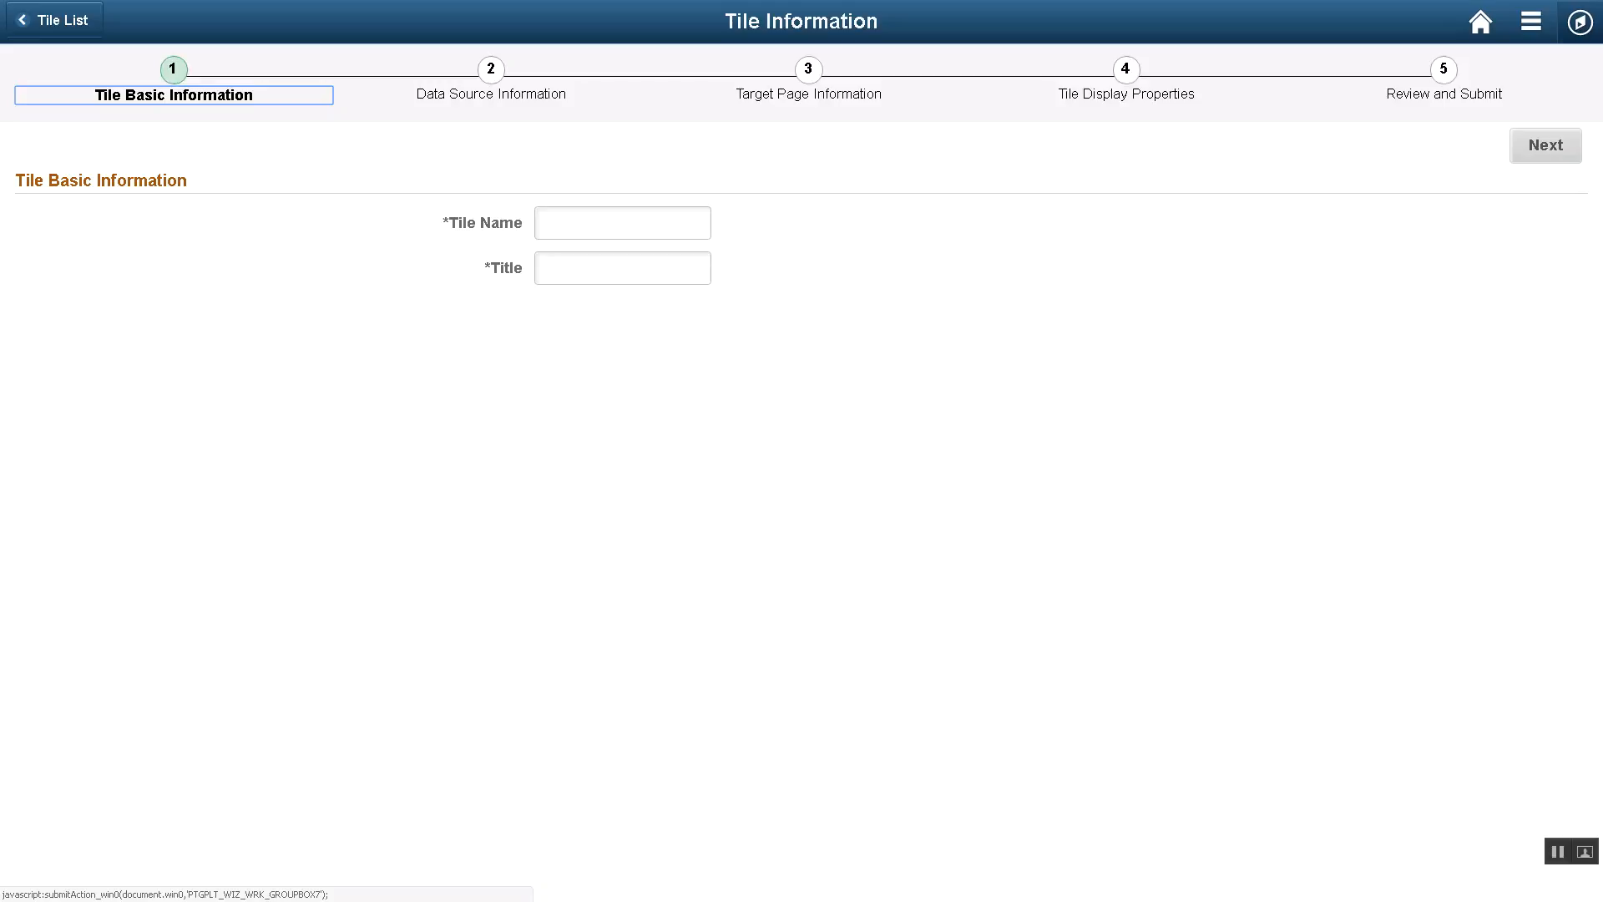
left_click(622, 223)
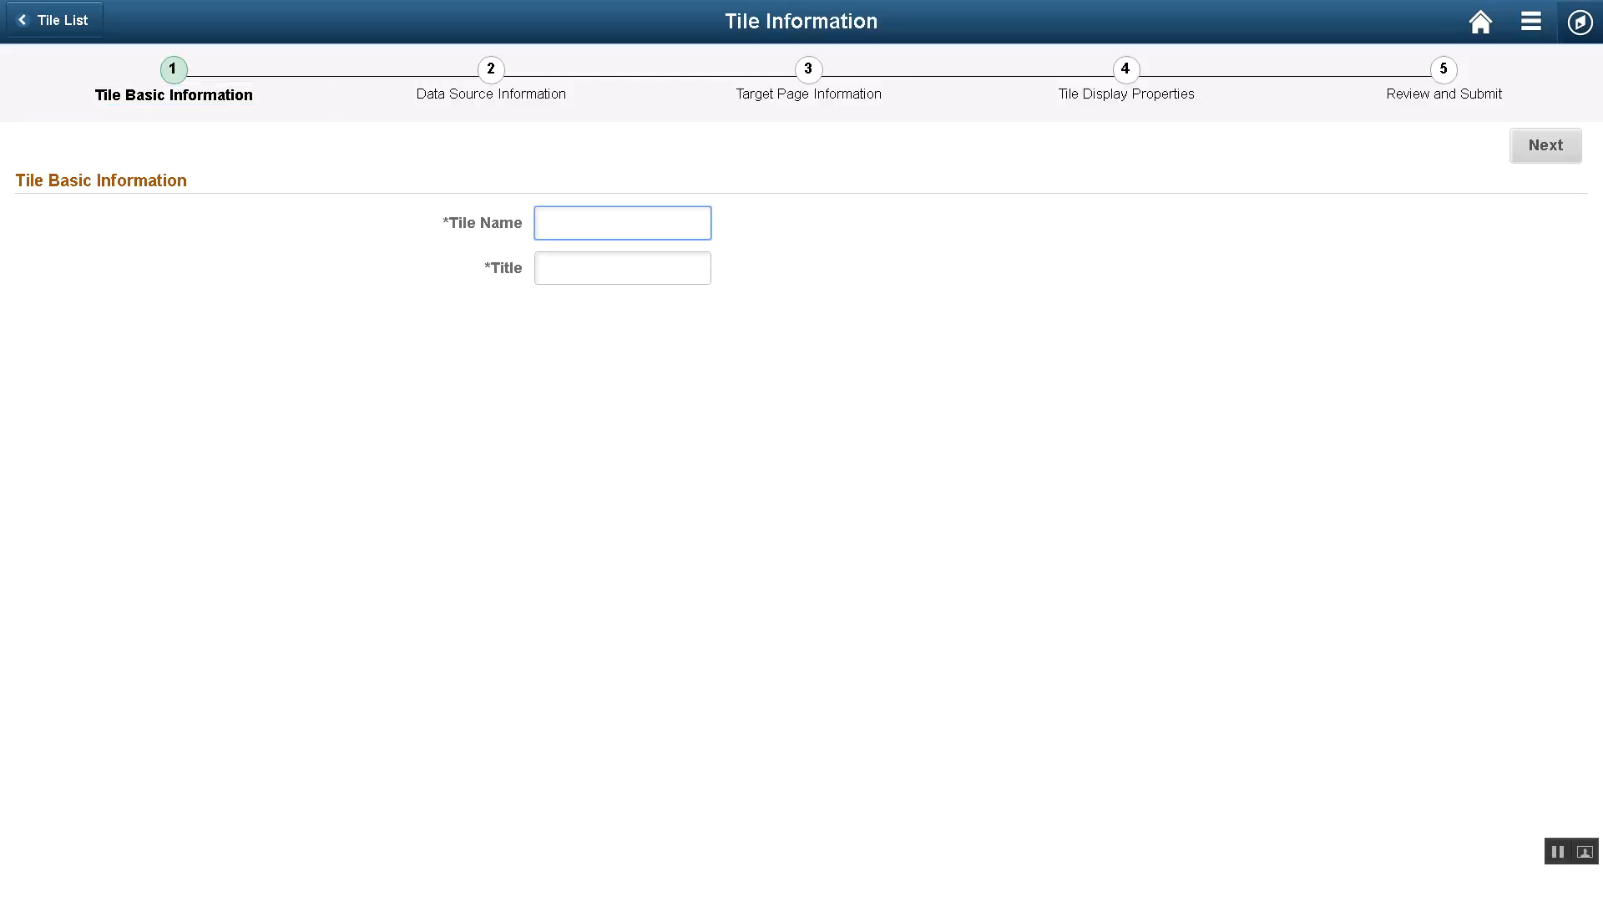
type("RPT_TOOLS")
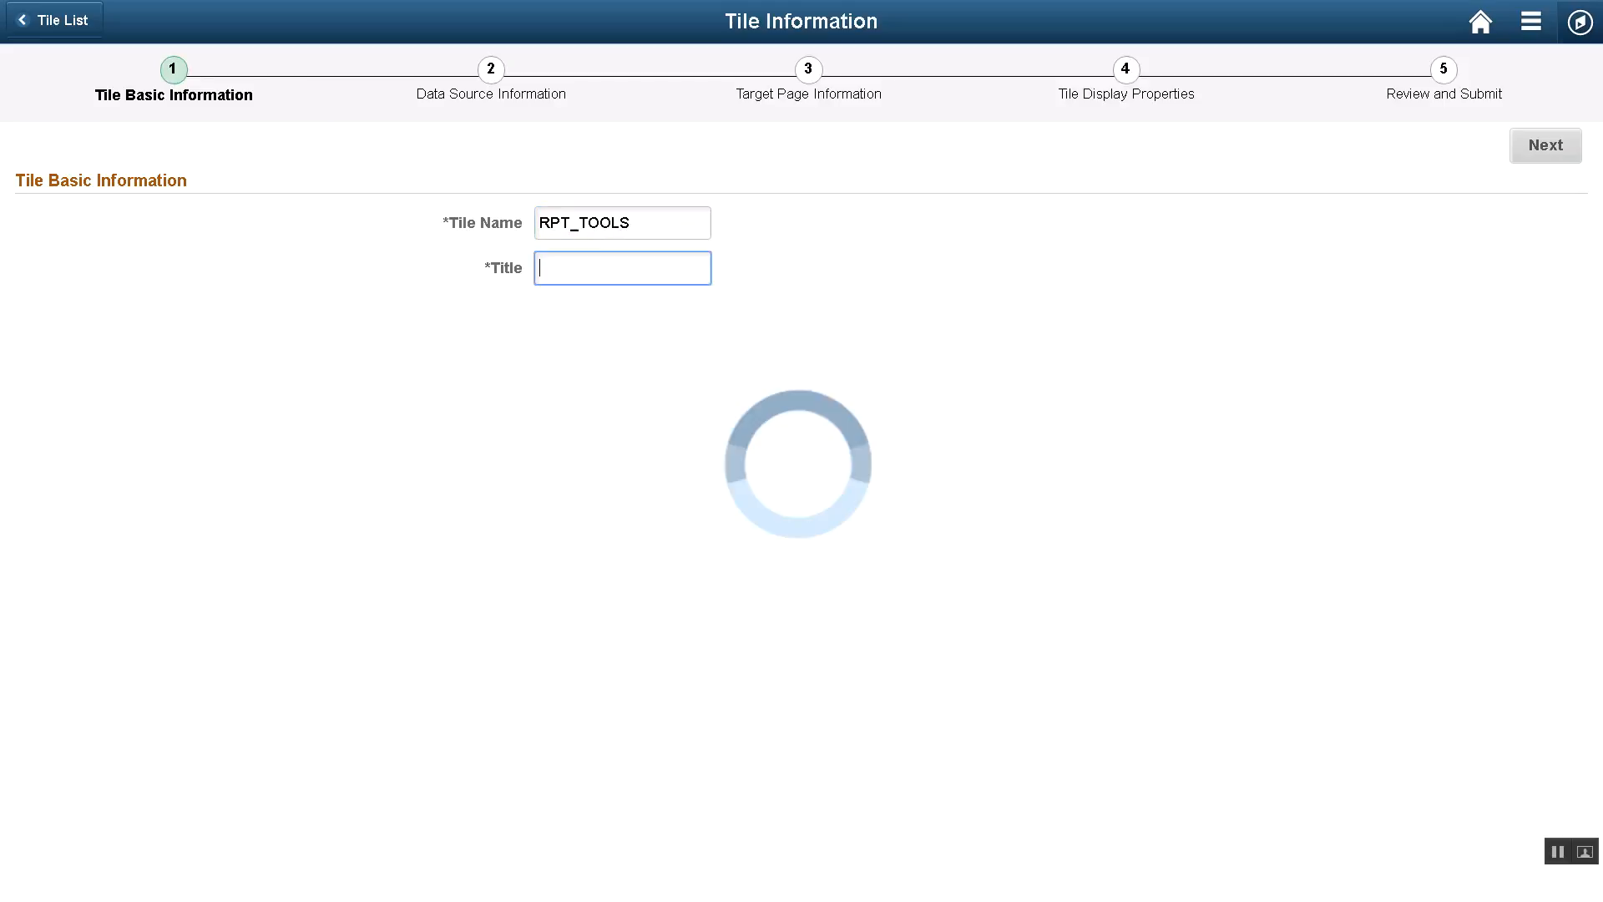
key("Tab")
left_click(622, 268)
type("Reporting Tools")
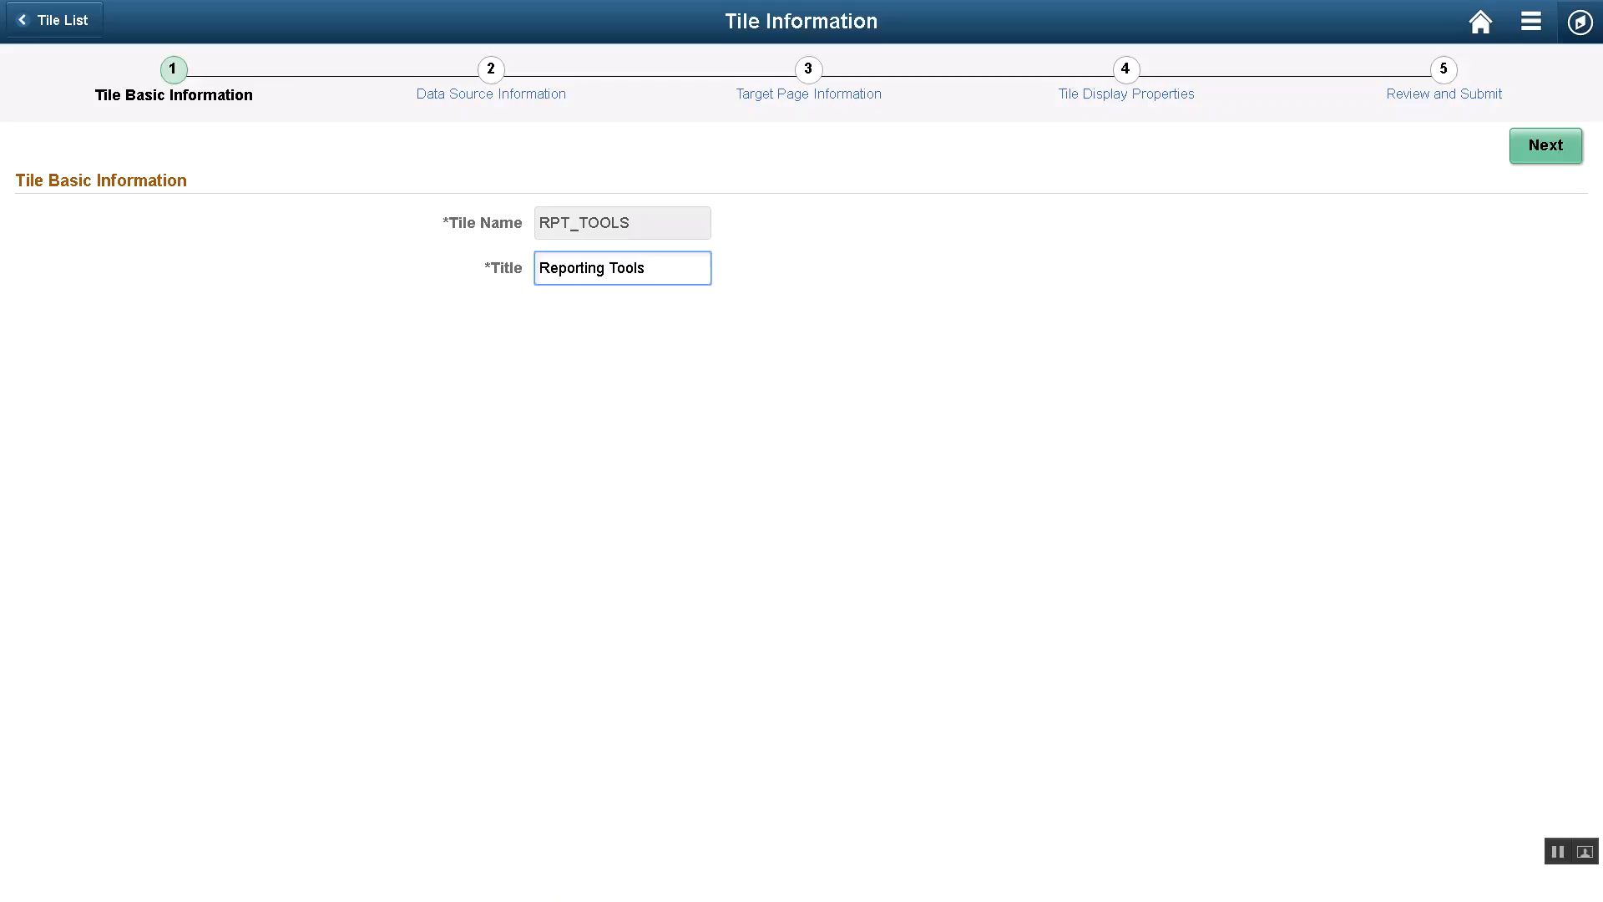
left_click(1545, 146)
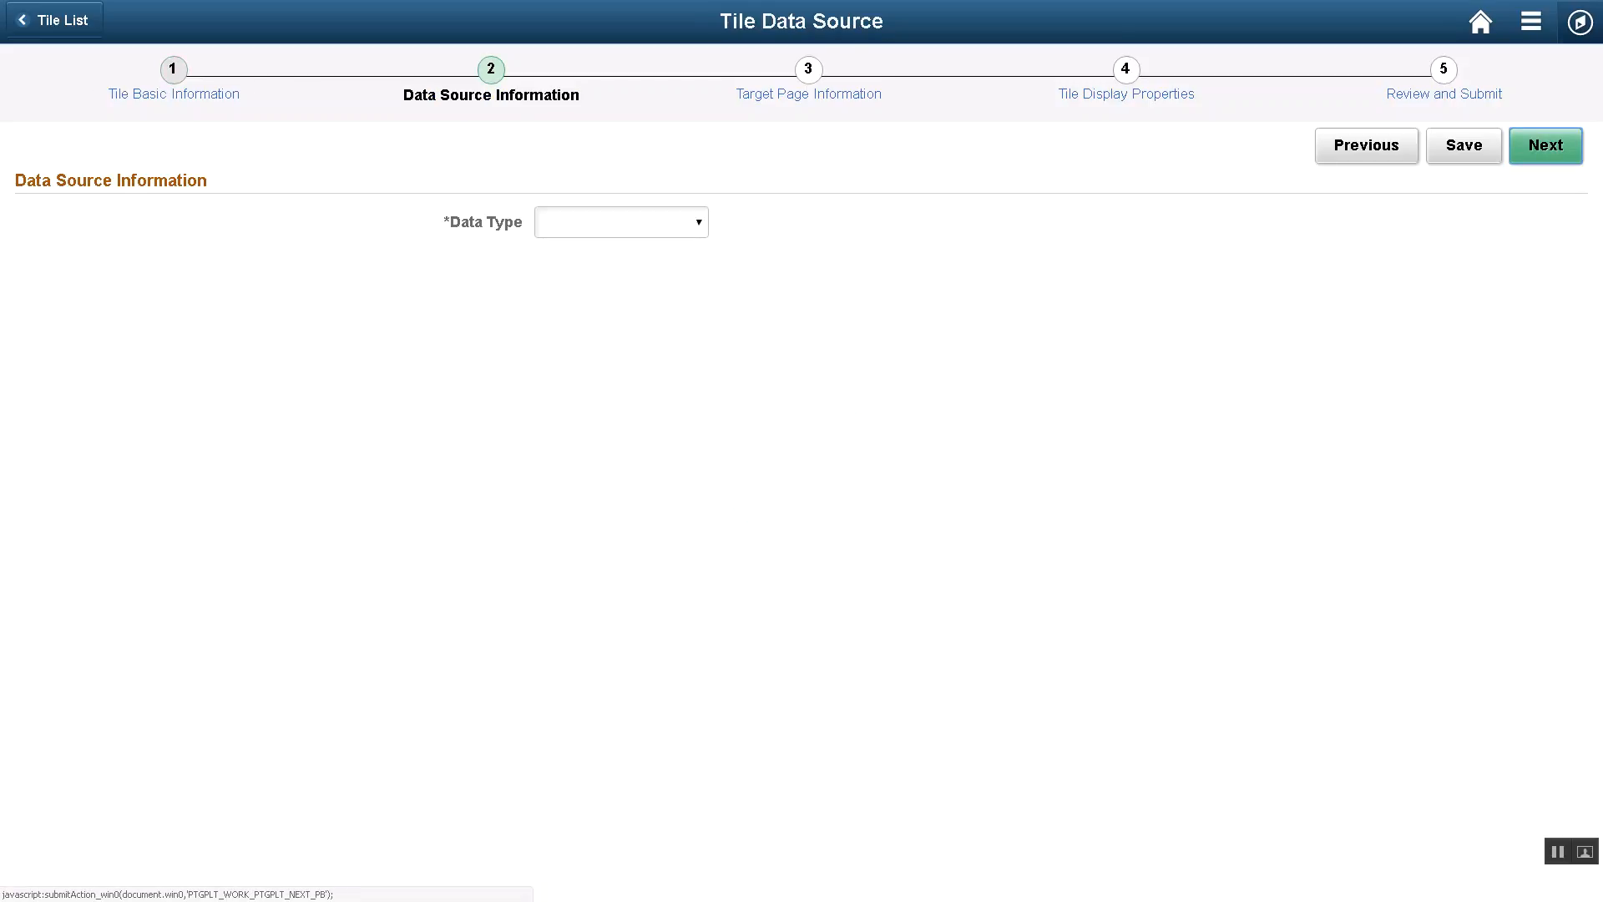
Set the tile's data type to Navigation Collection and choose the ADMN_REPORTING_TOOLS collection.
left_click(699, 222)
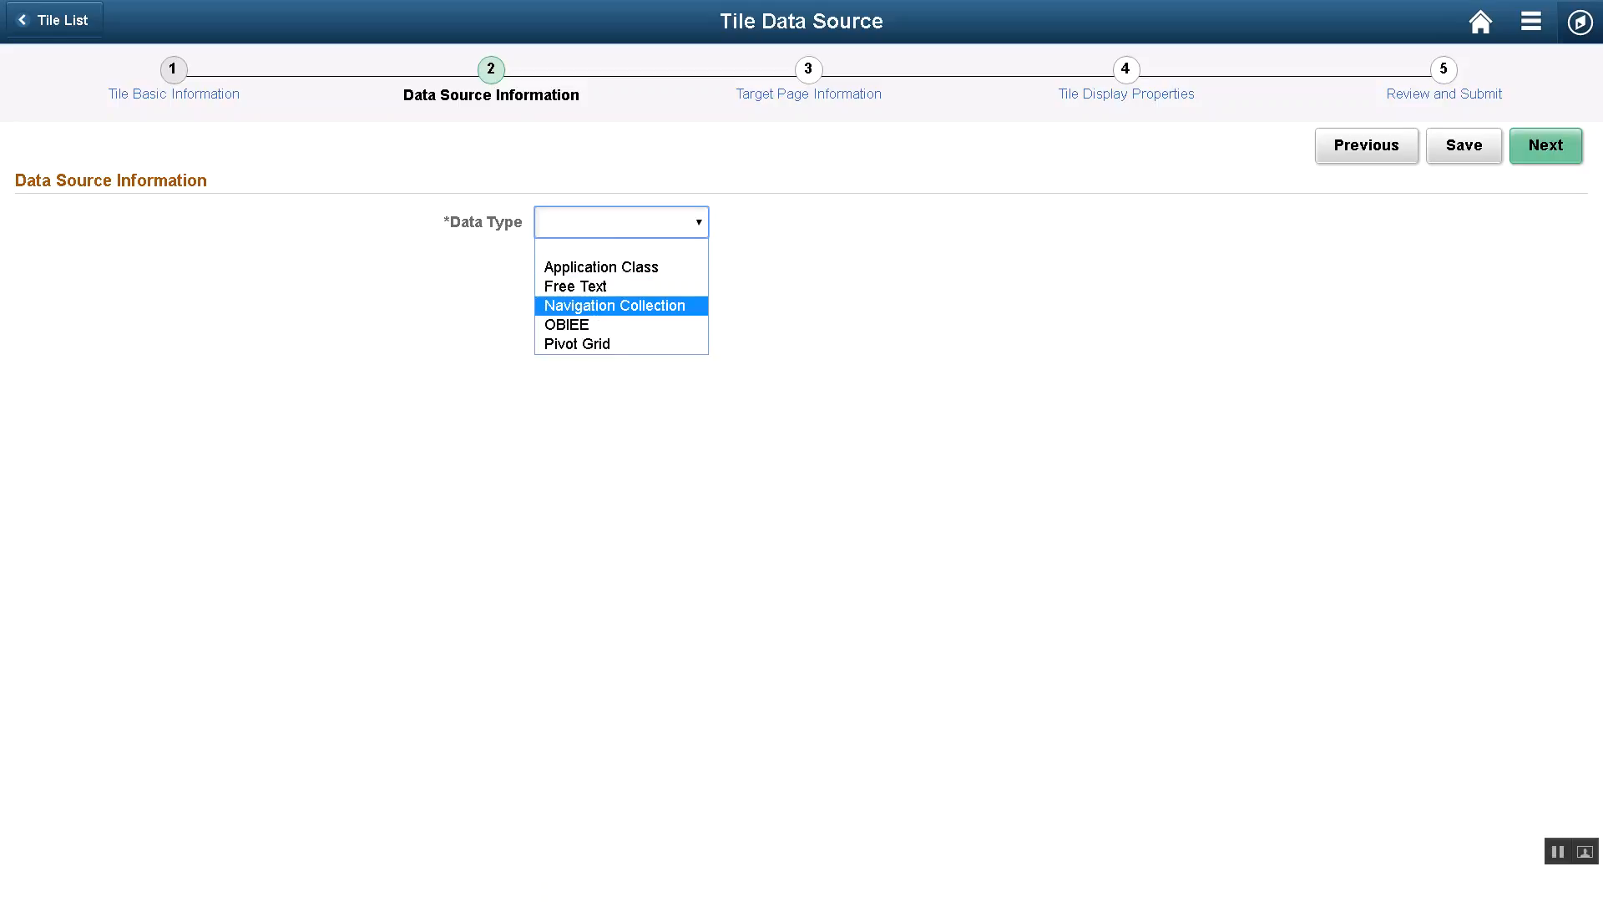
left_click(615, 306)
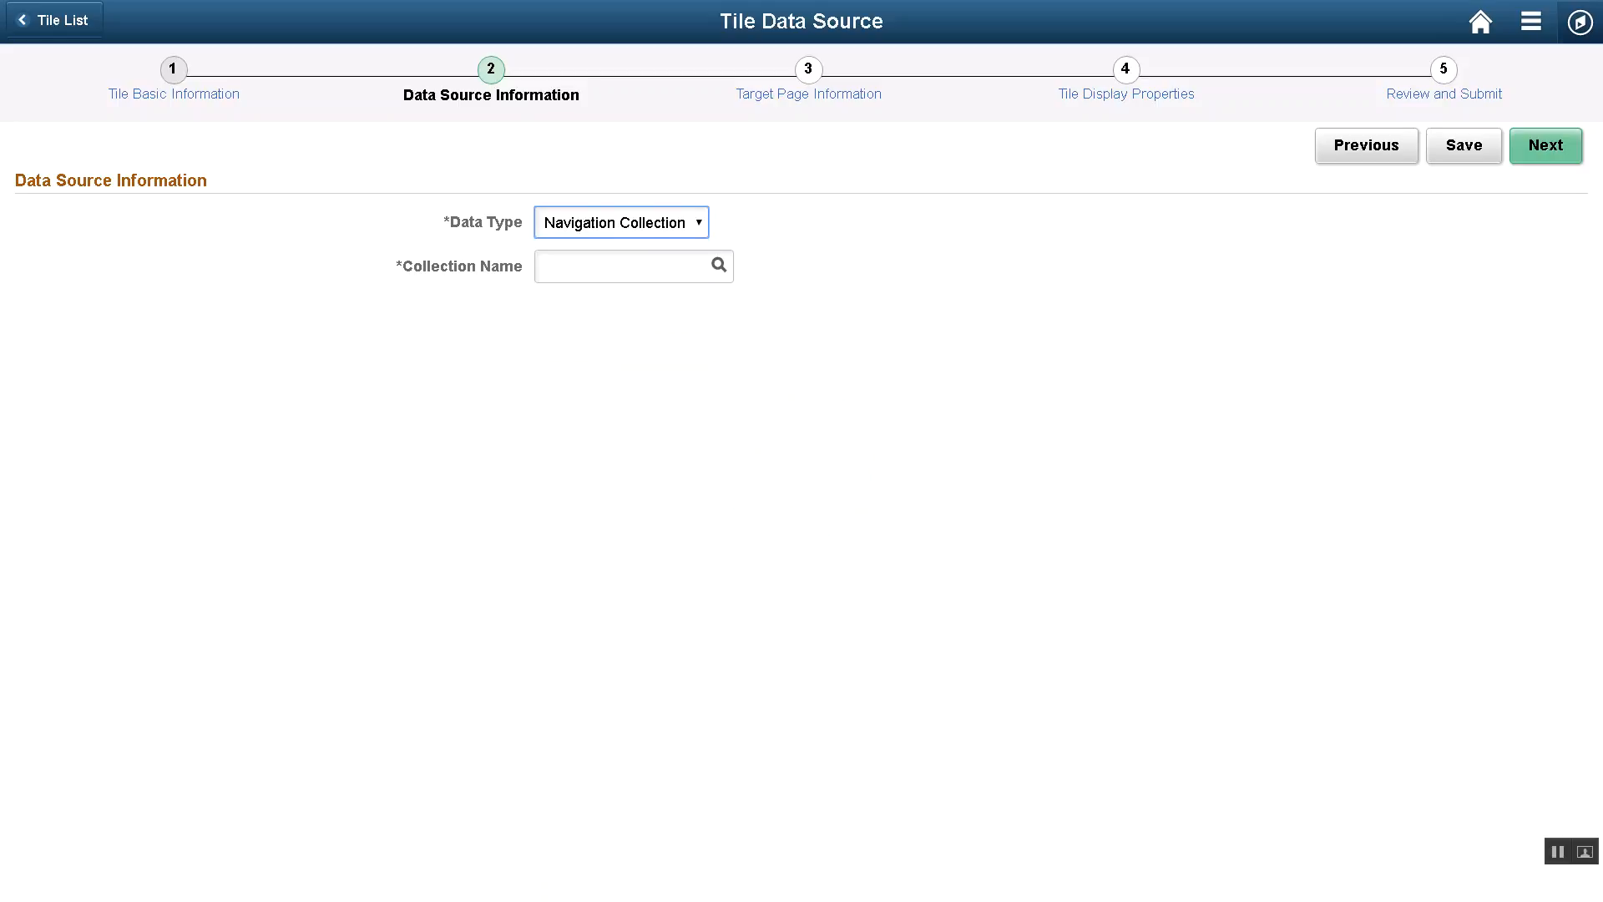
left_click(719, 265)
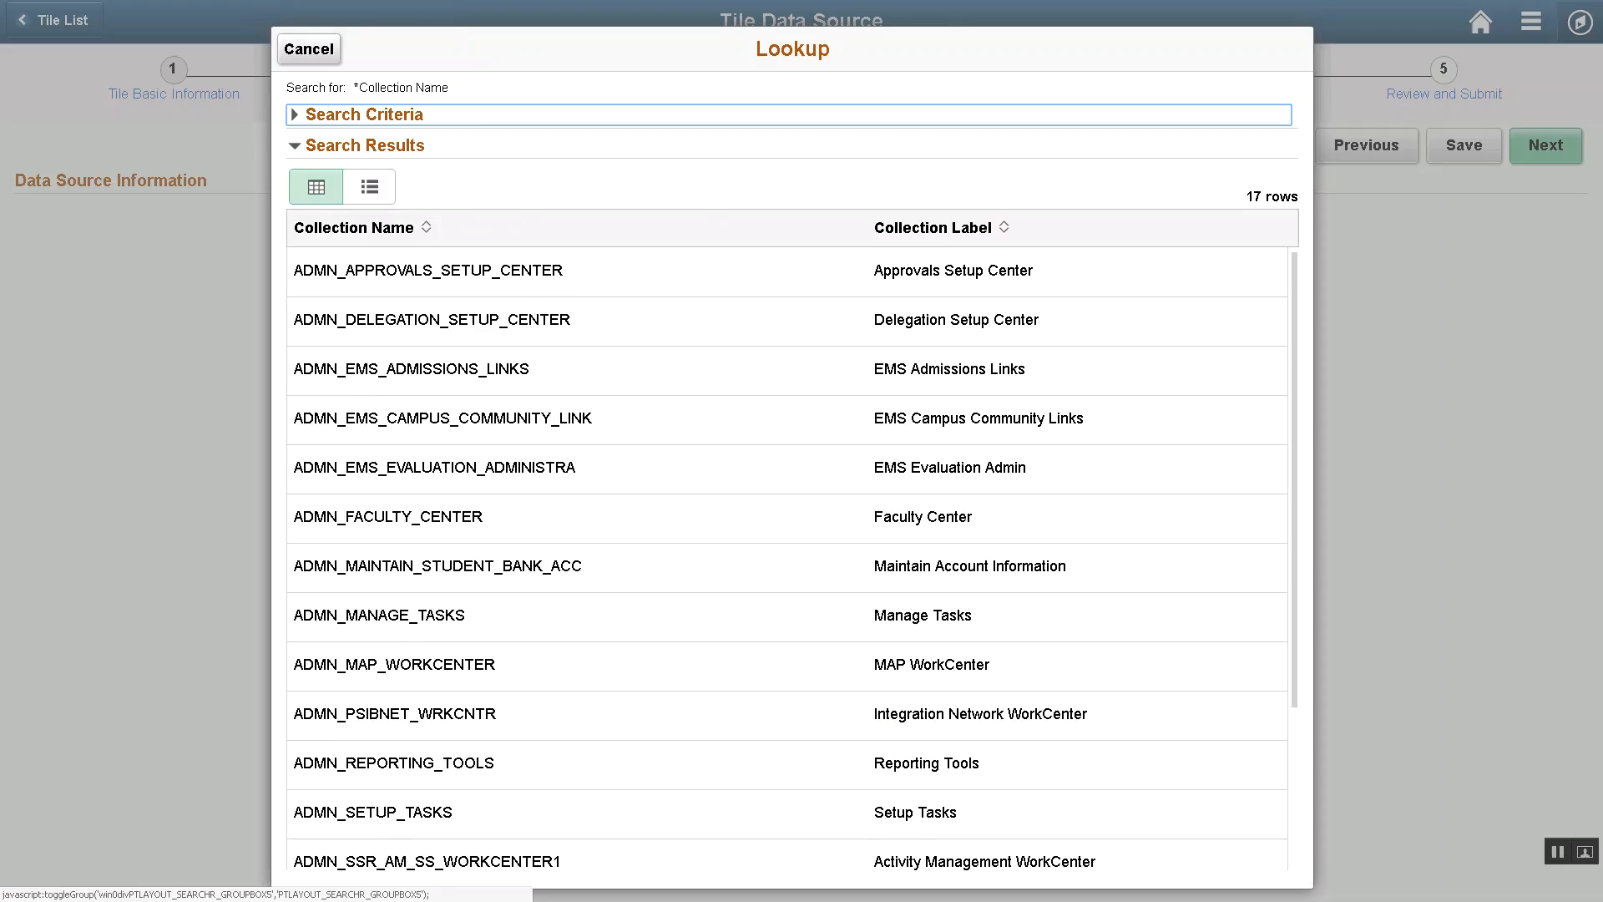
scroll(785, 359, "down", 3)
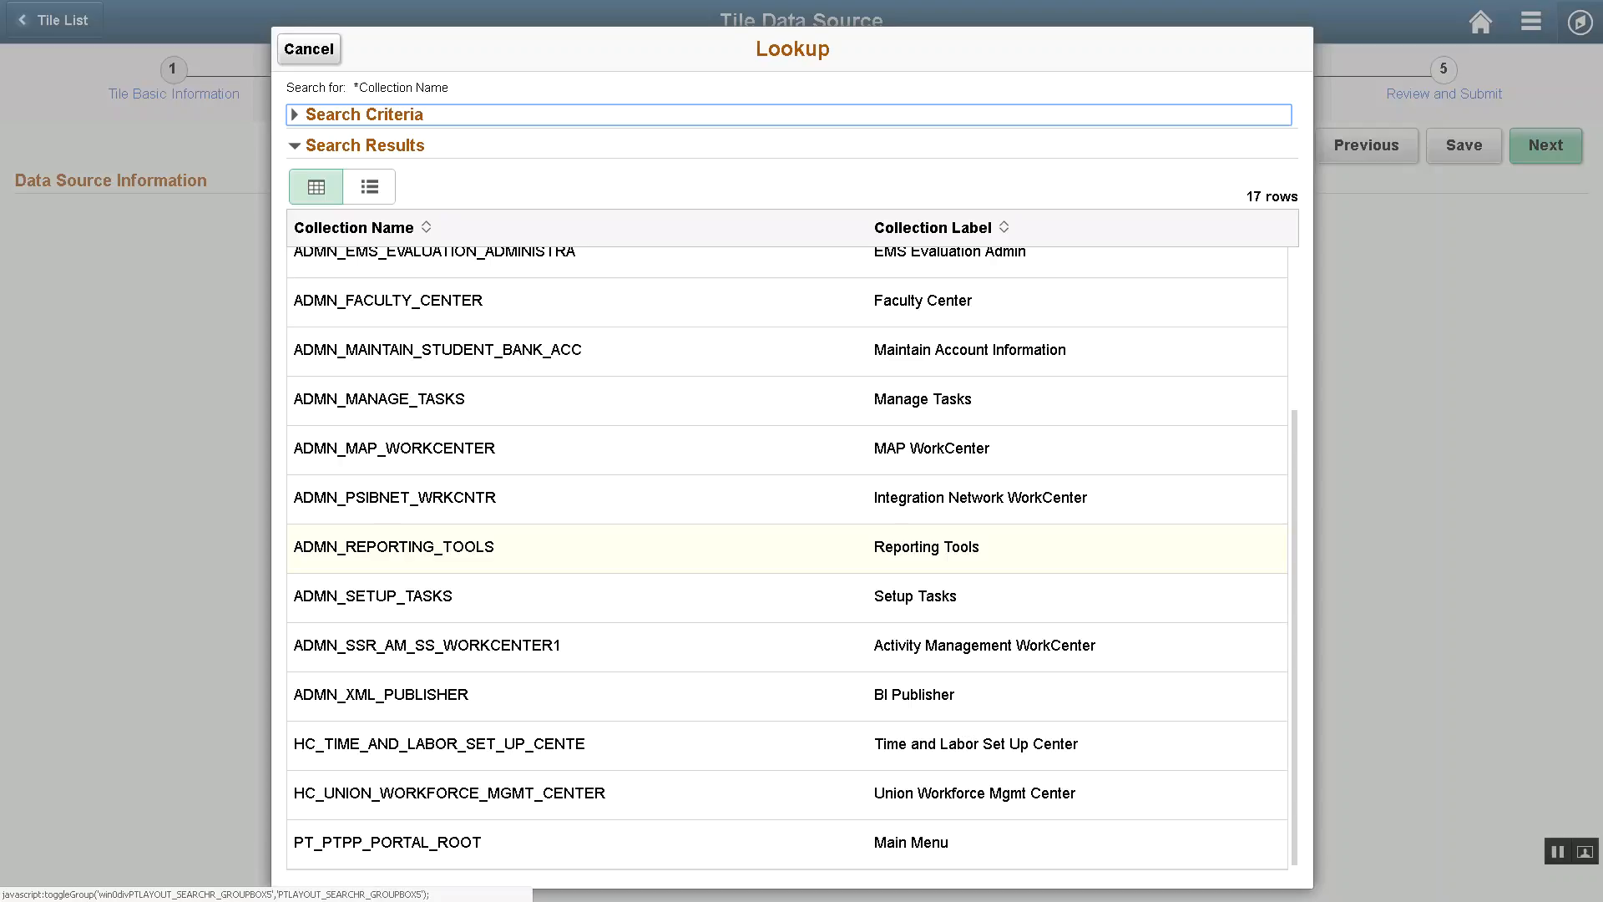
left_click(393, 547)
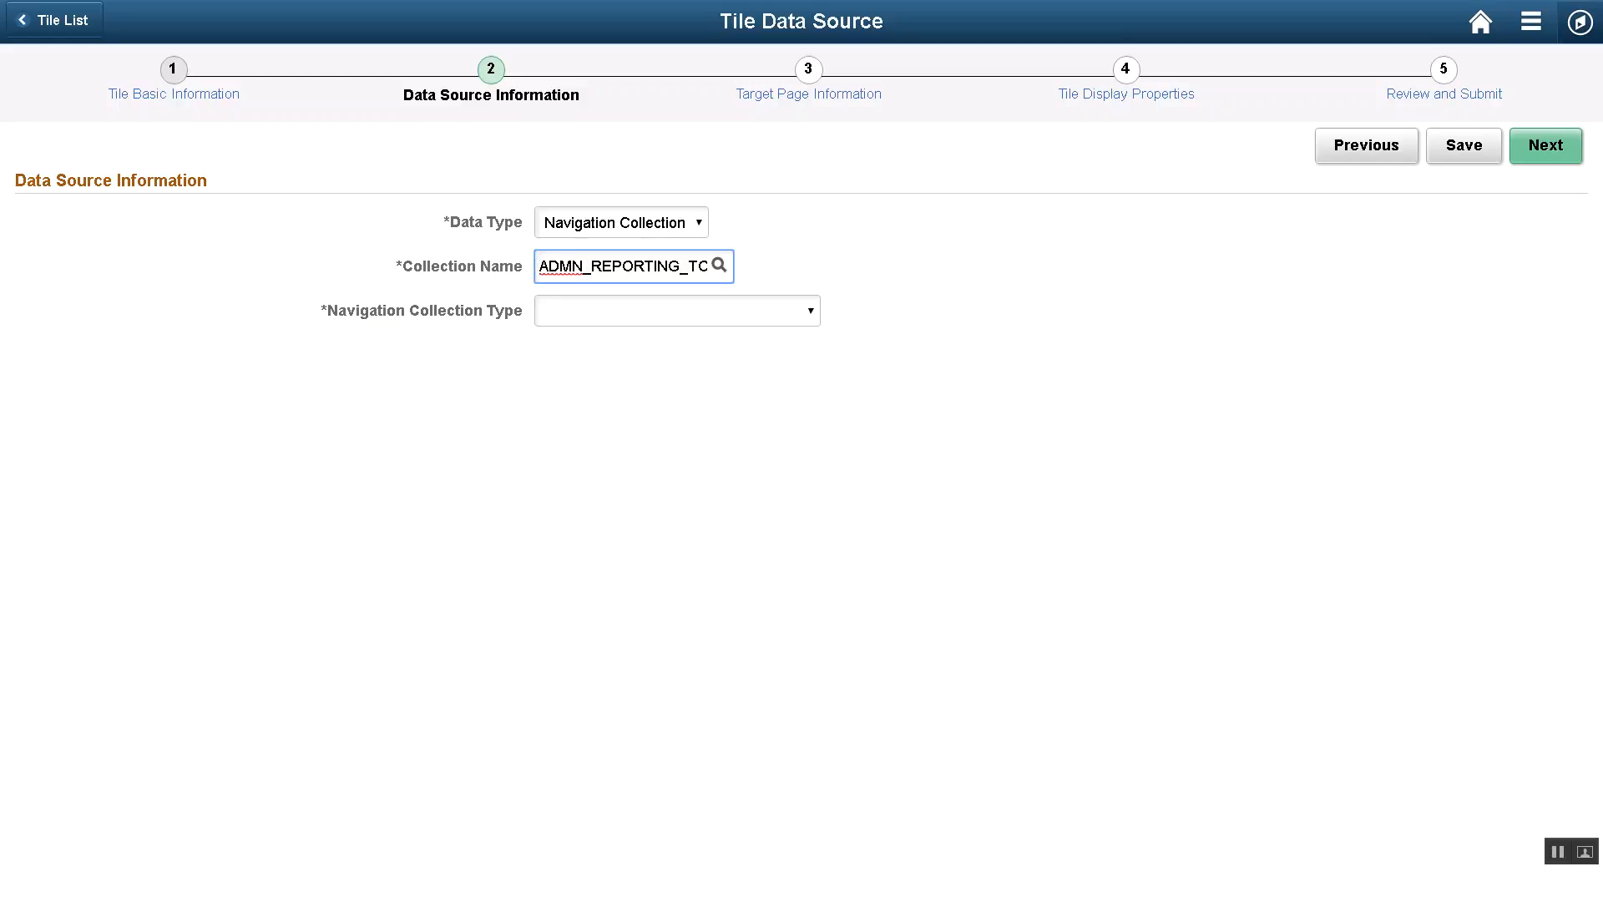
Set the navigation collection type to Navigation Collection - Optimized, make the navigation panel collapsible, and proceed to the target page information.
left_click(677, 310)
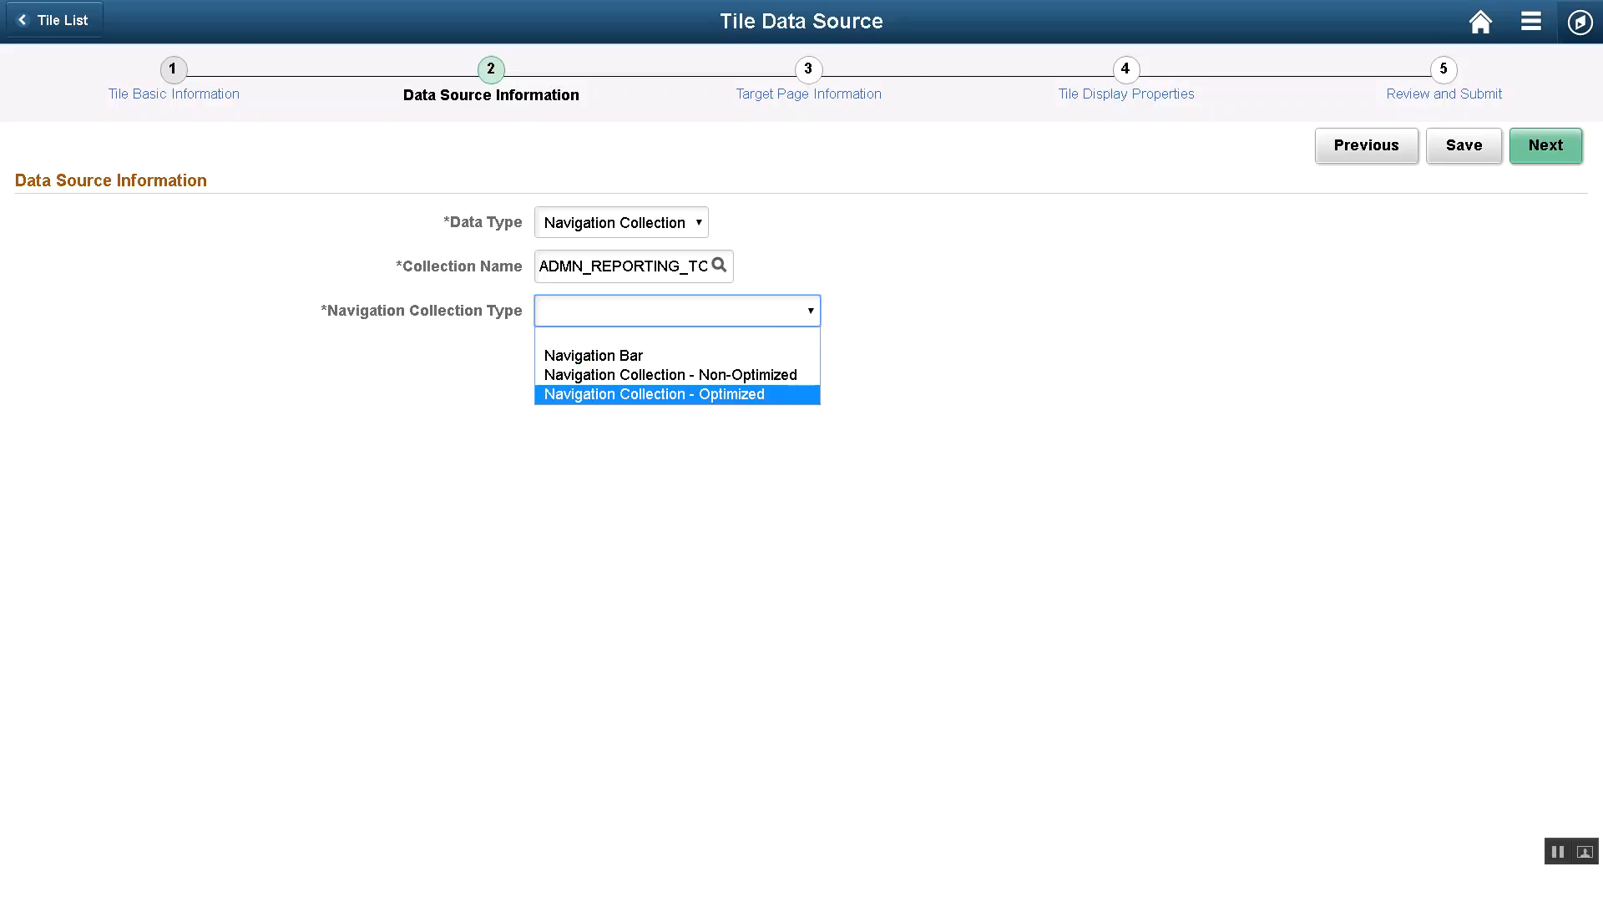
left_click(654, 394)
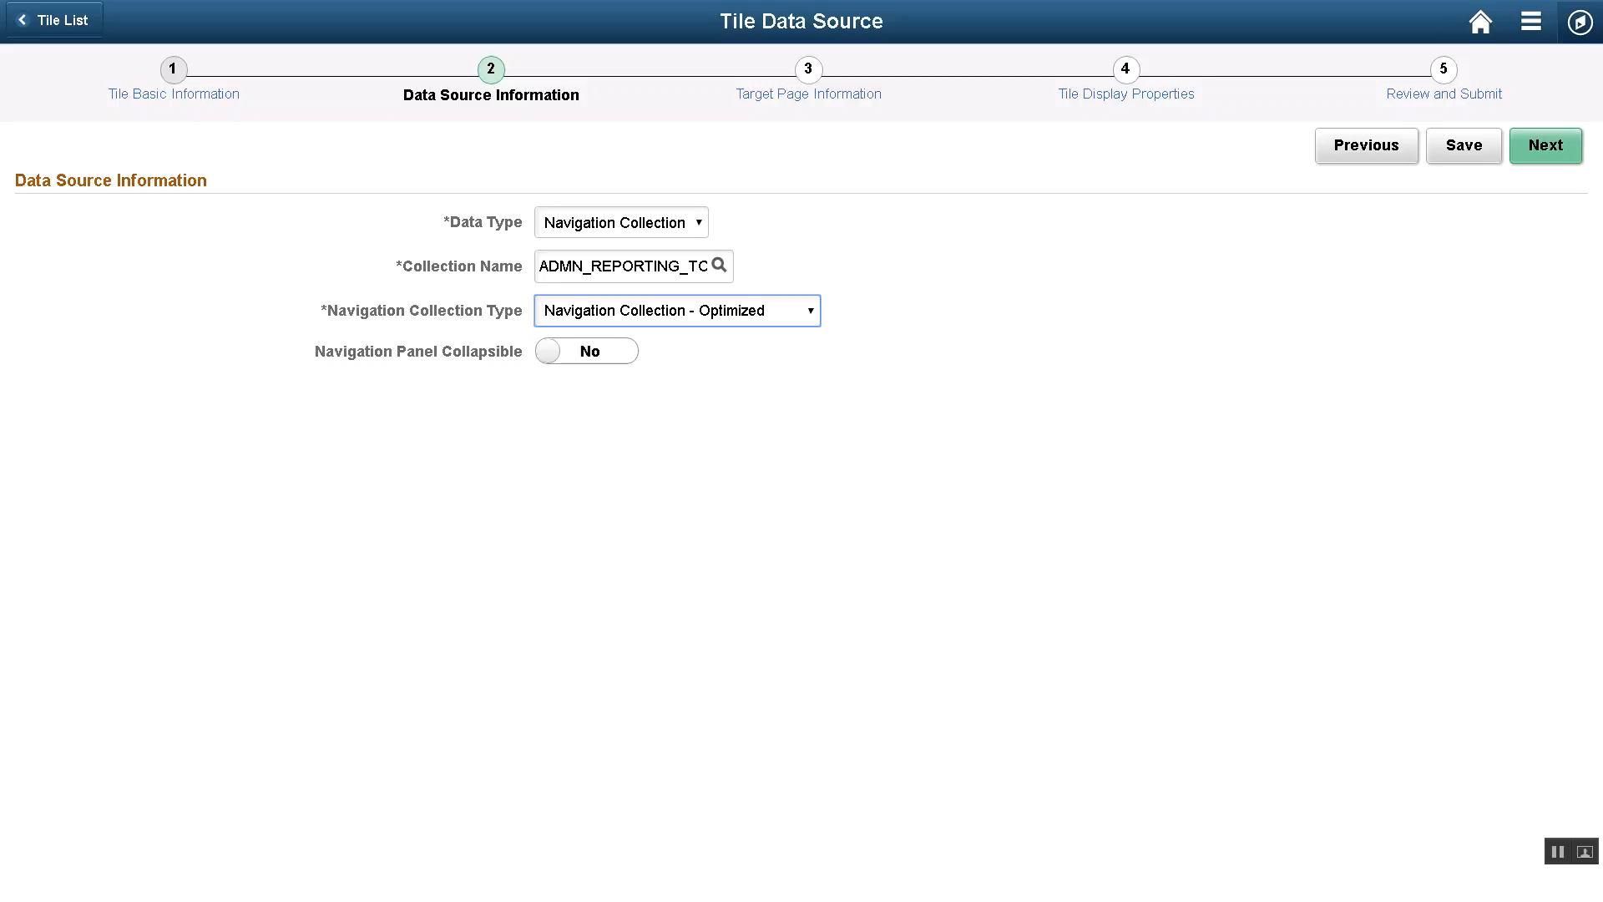
left_click(548, 352)
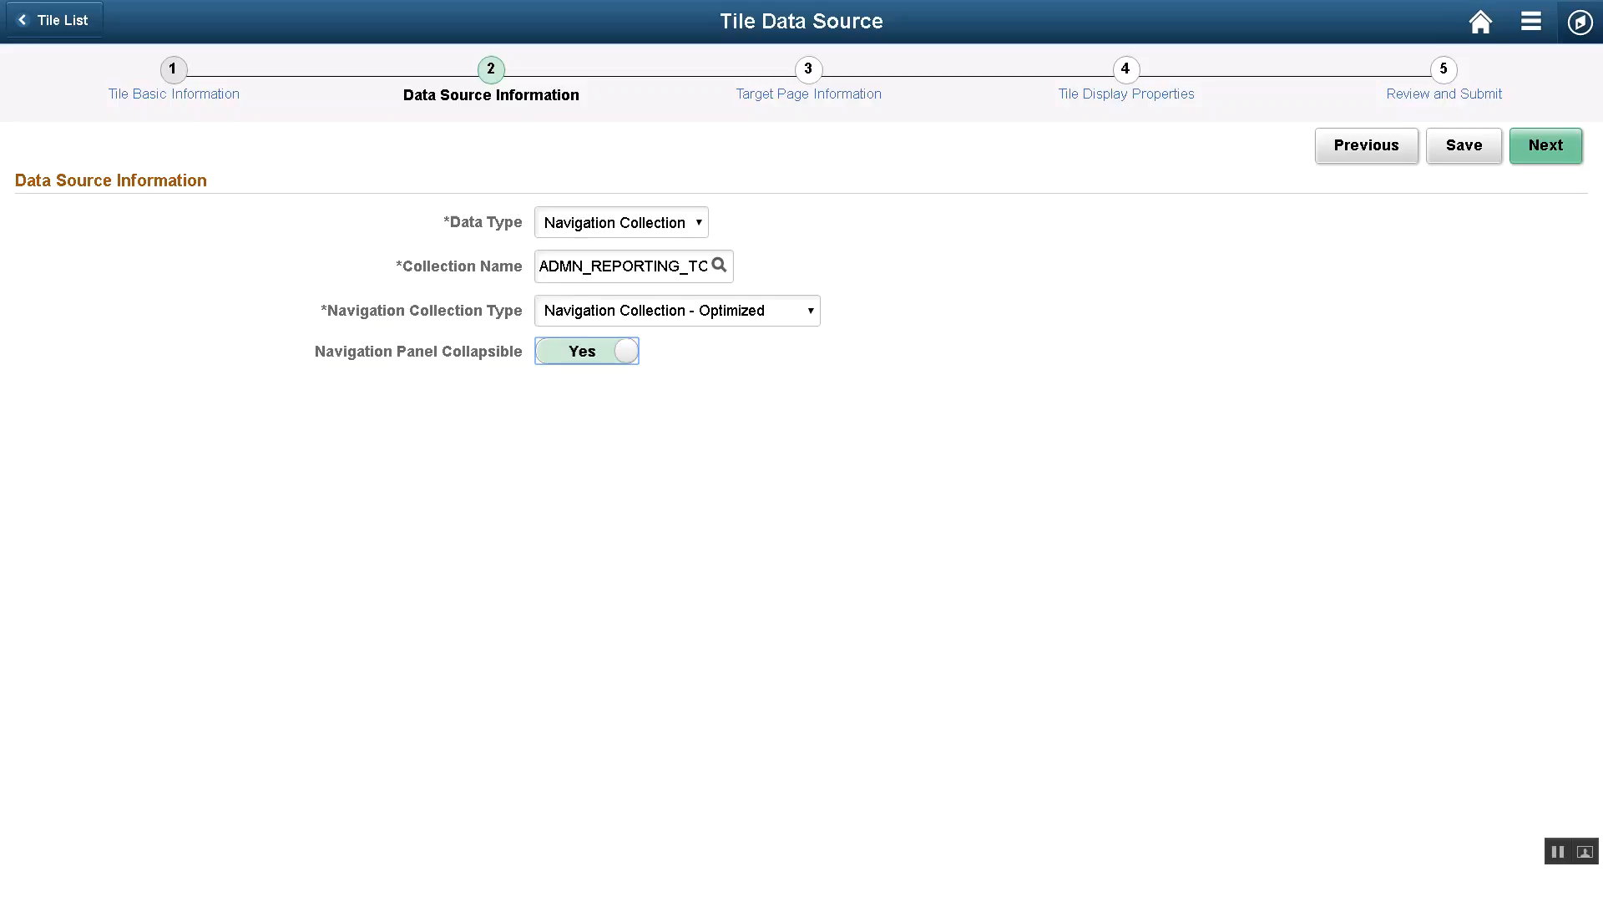
left_click(1545, 145)
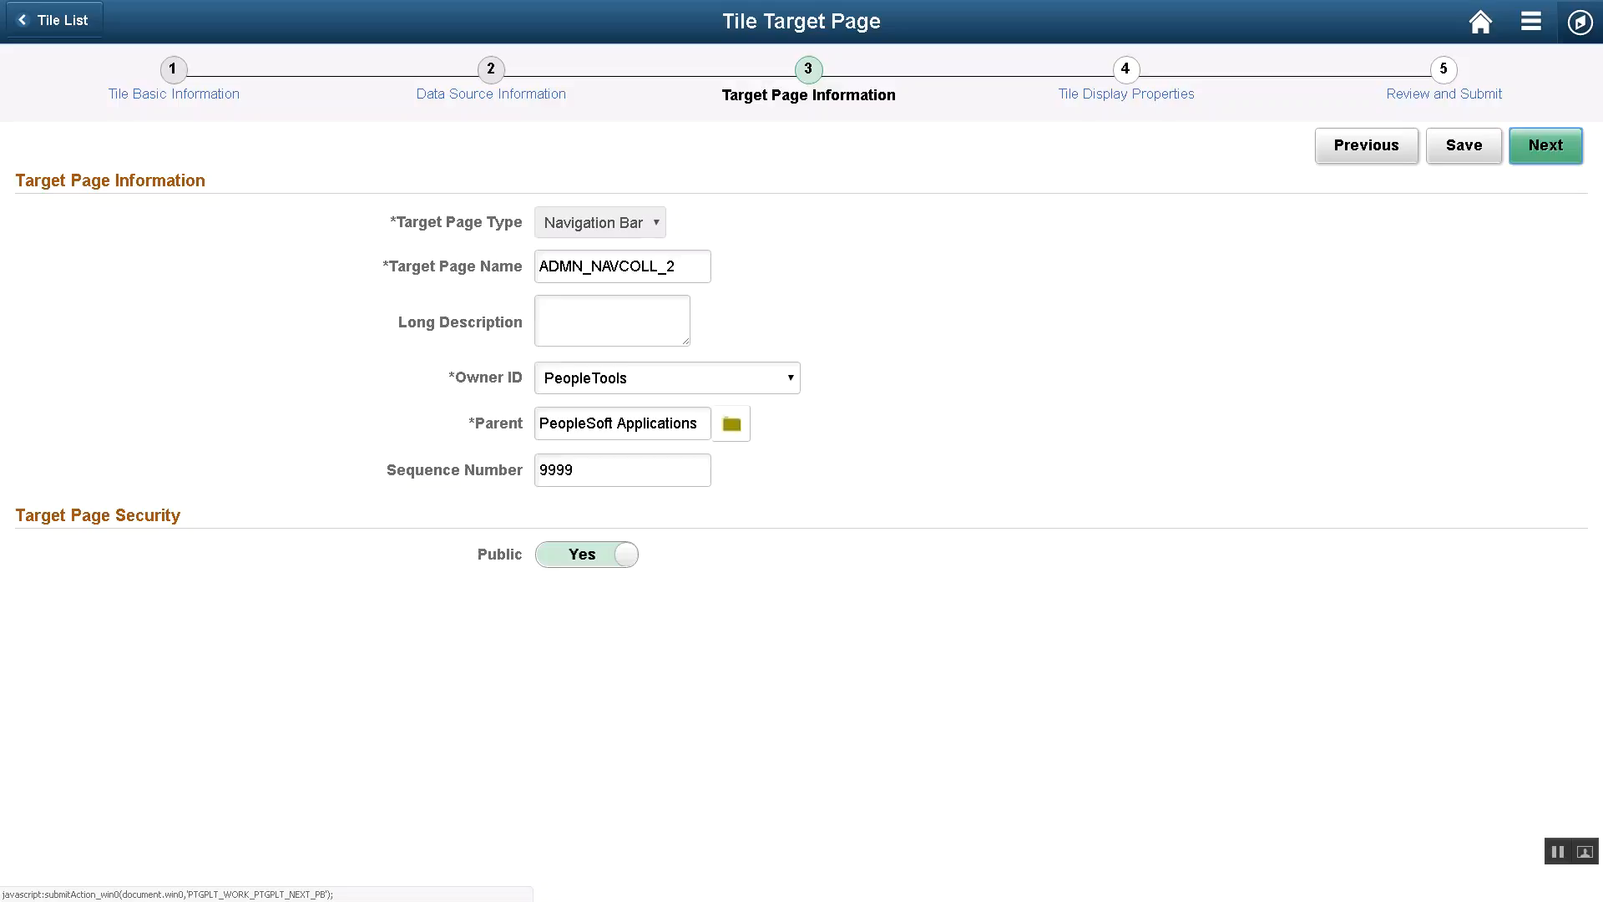
Keep the default target page information and assign the PS_SUCCESS_L_FL image to the tile, searching for ps_success.
left_click(1546, 145)
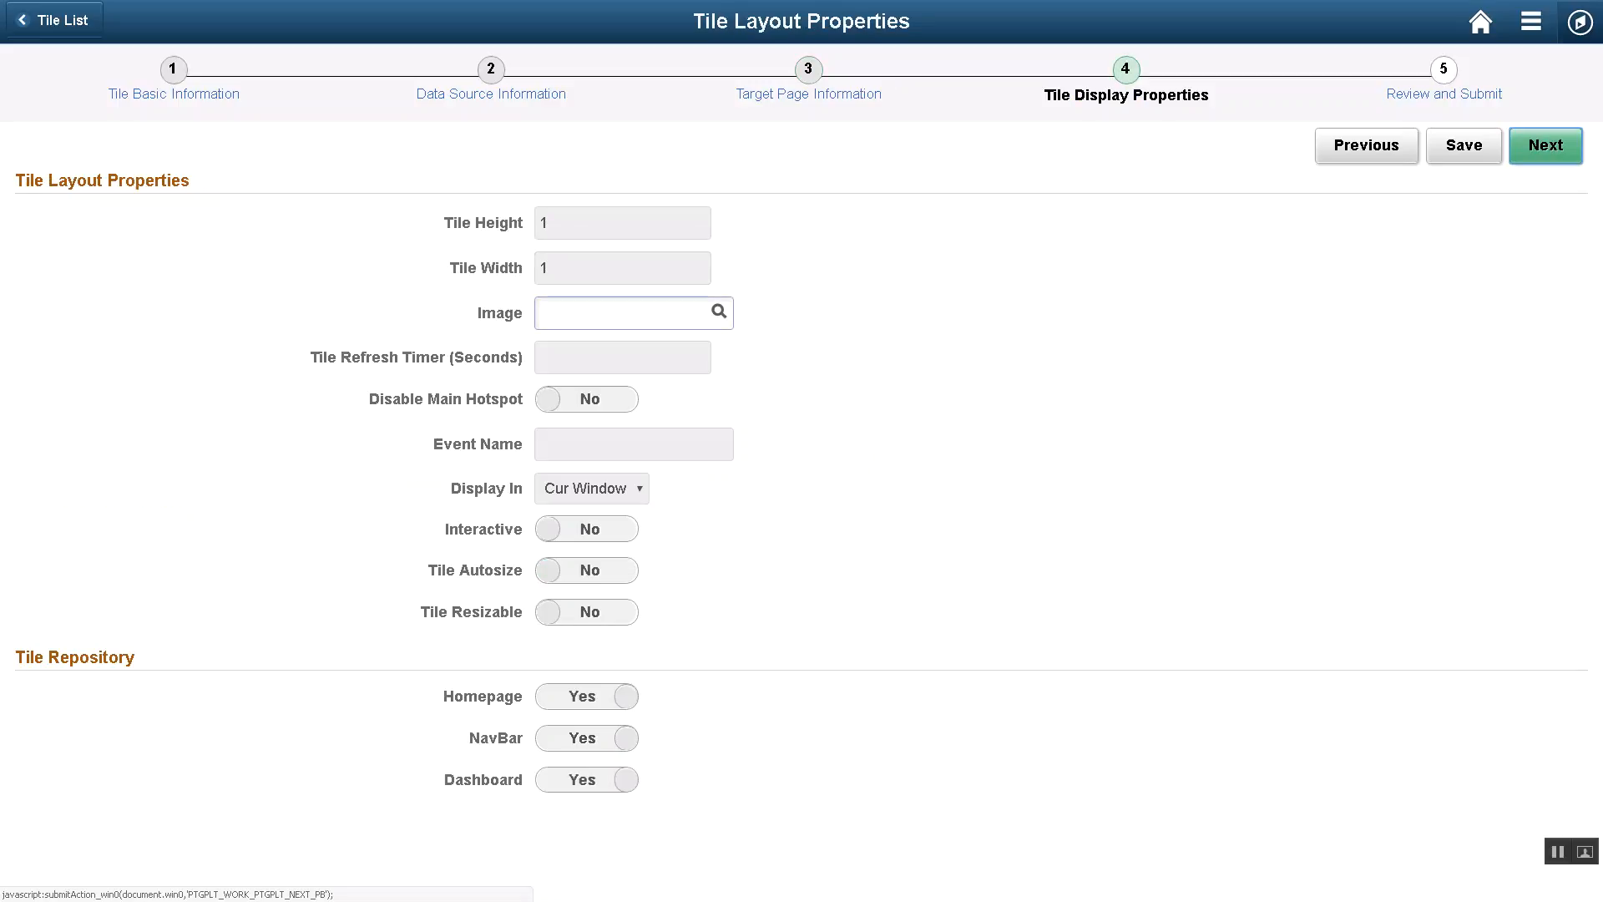
left_click(718, 312)
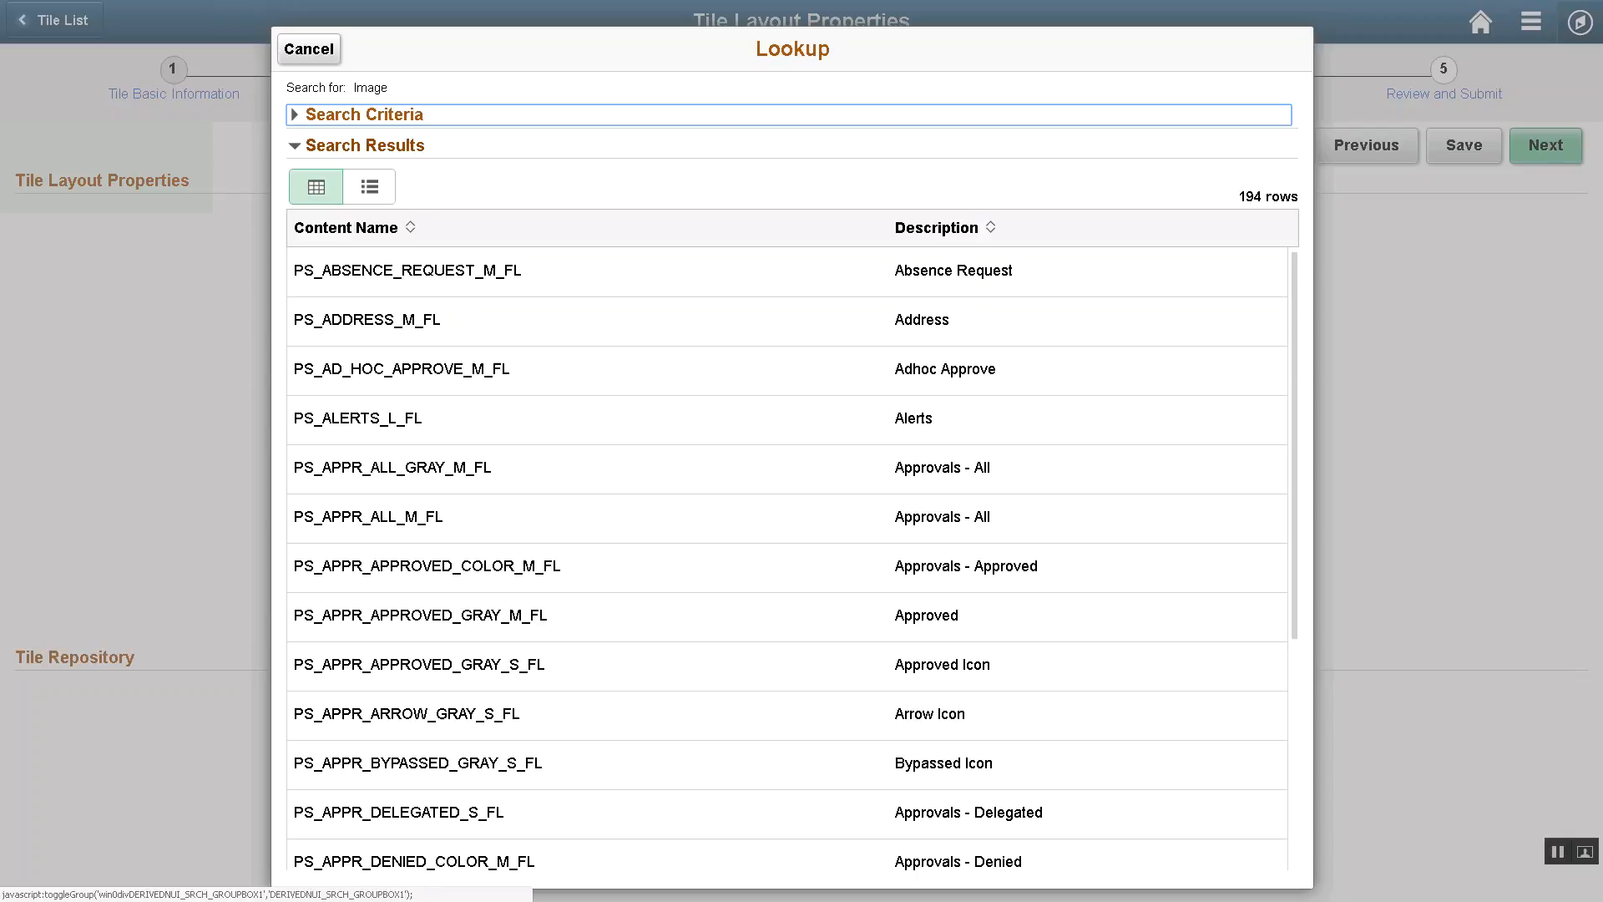
left_click(389, 115)
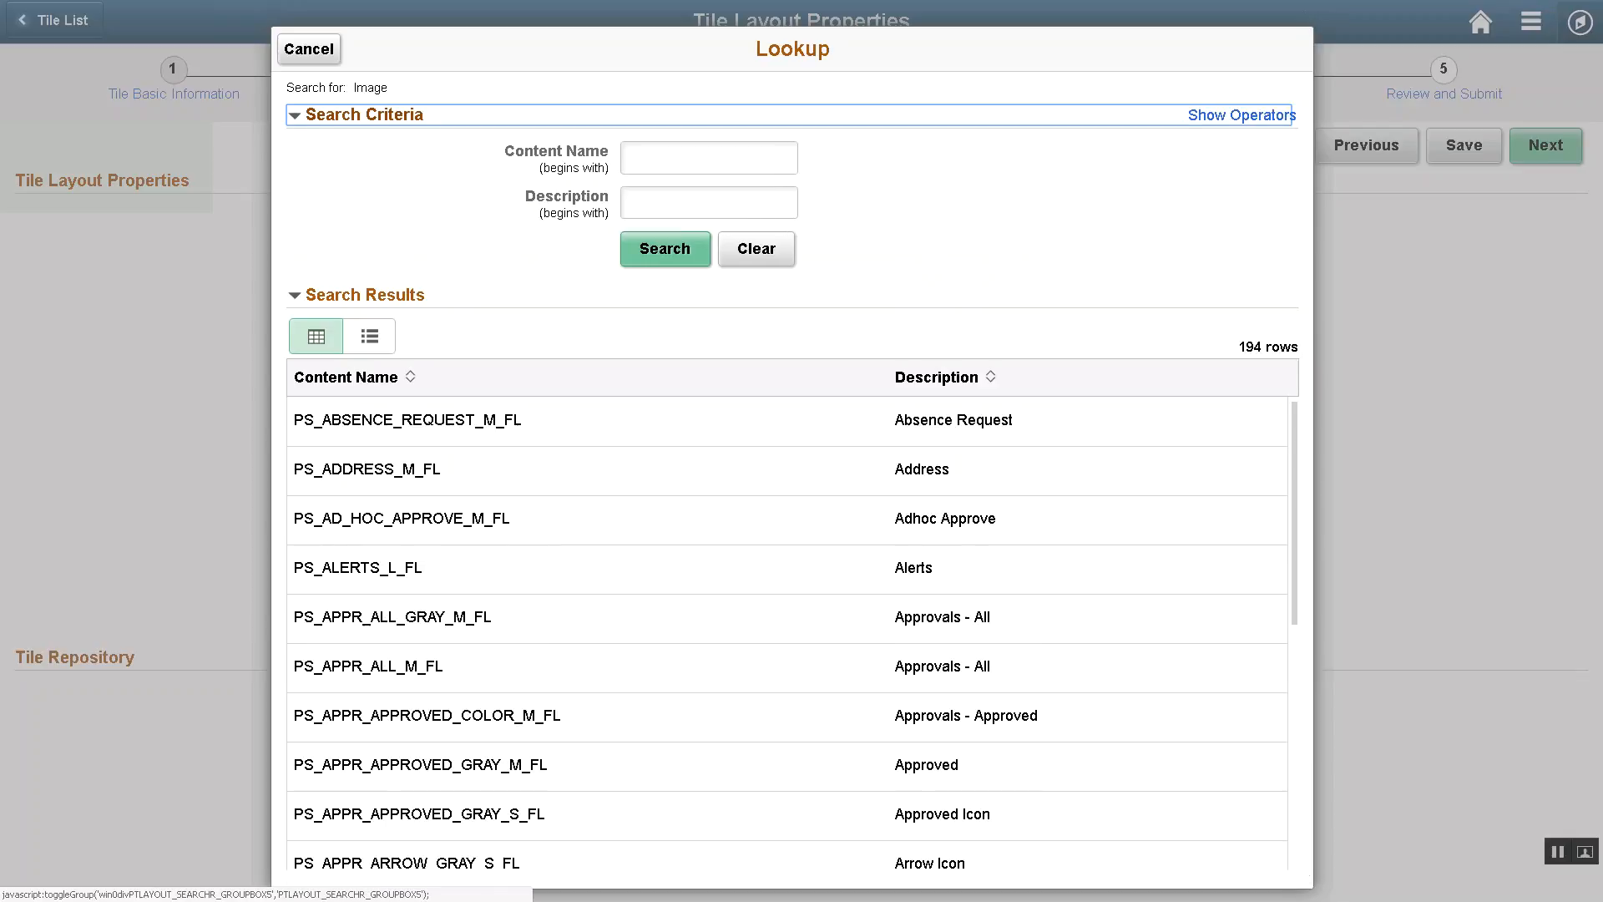
left_click(709, 158)
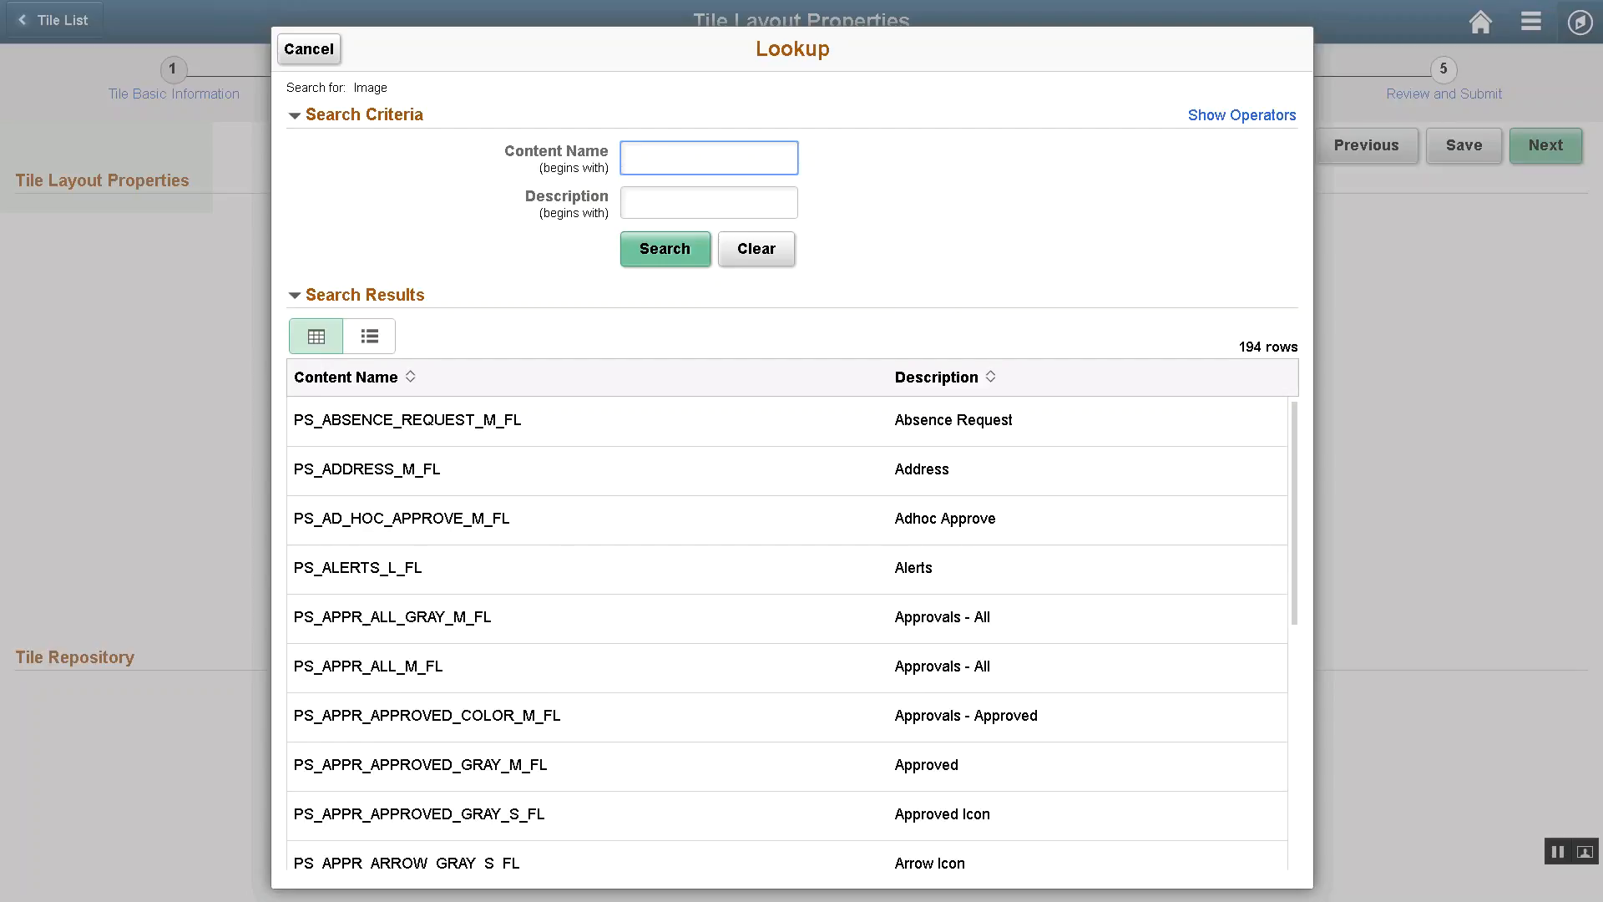
type("ps_success")
left_click(665, 248)
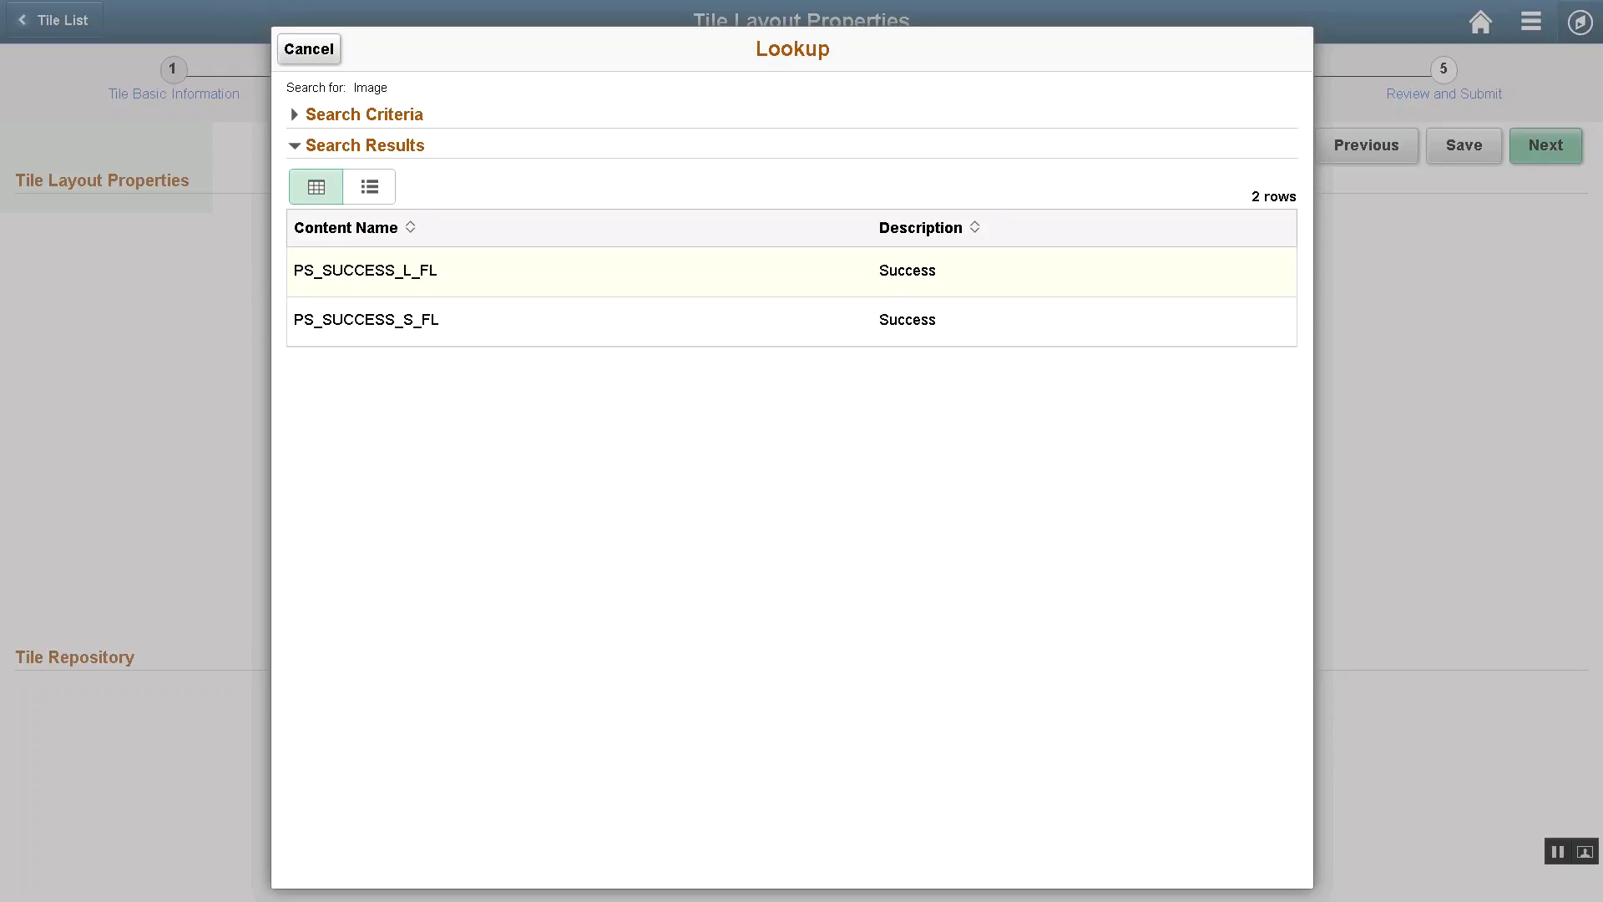
left_click(365, 269)
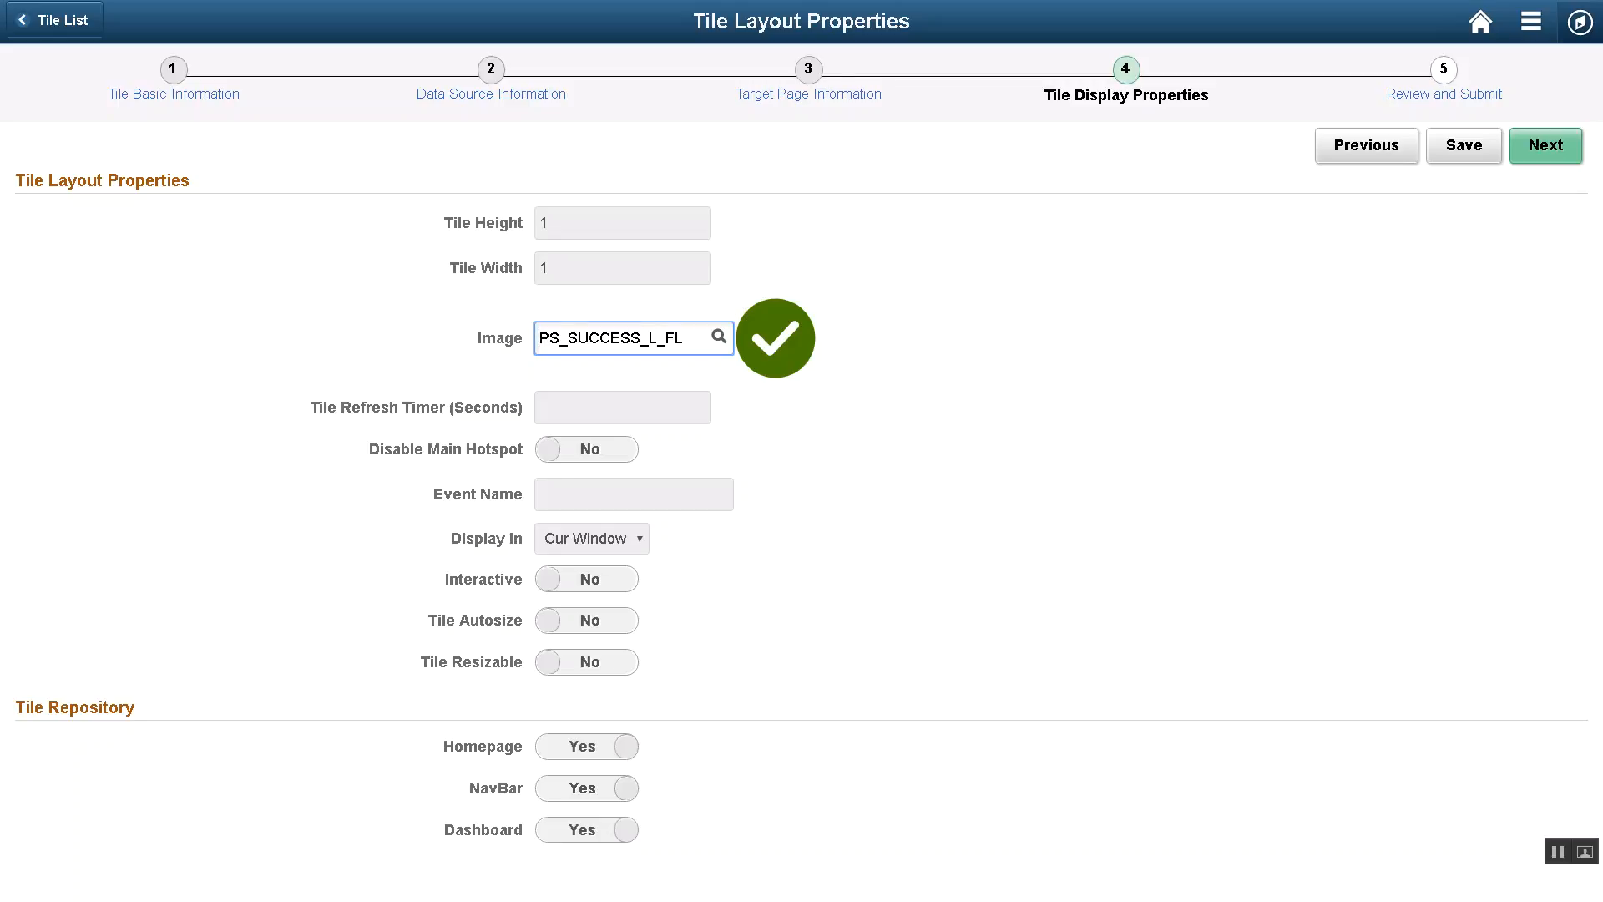
Proceed to the tile summary, publish the Reporting Tools tile, and return to the Student Homepage.
left_click(1545, 145)
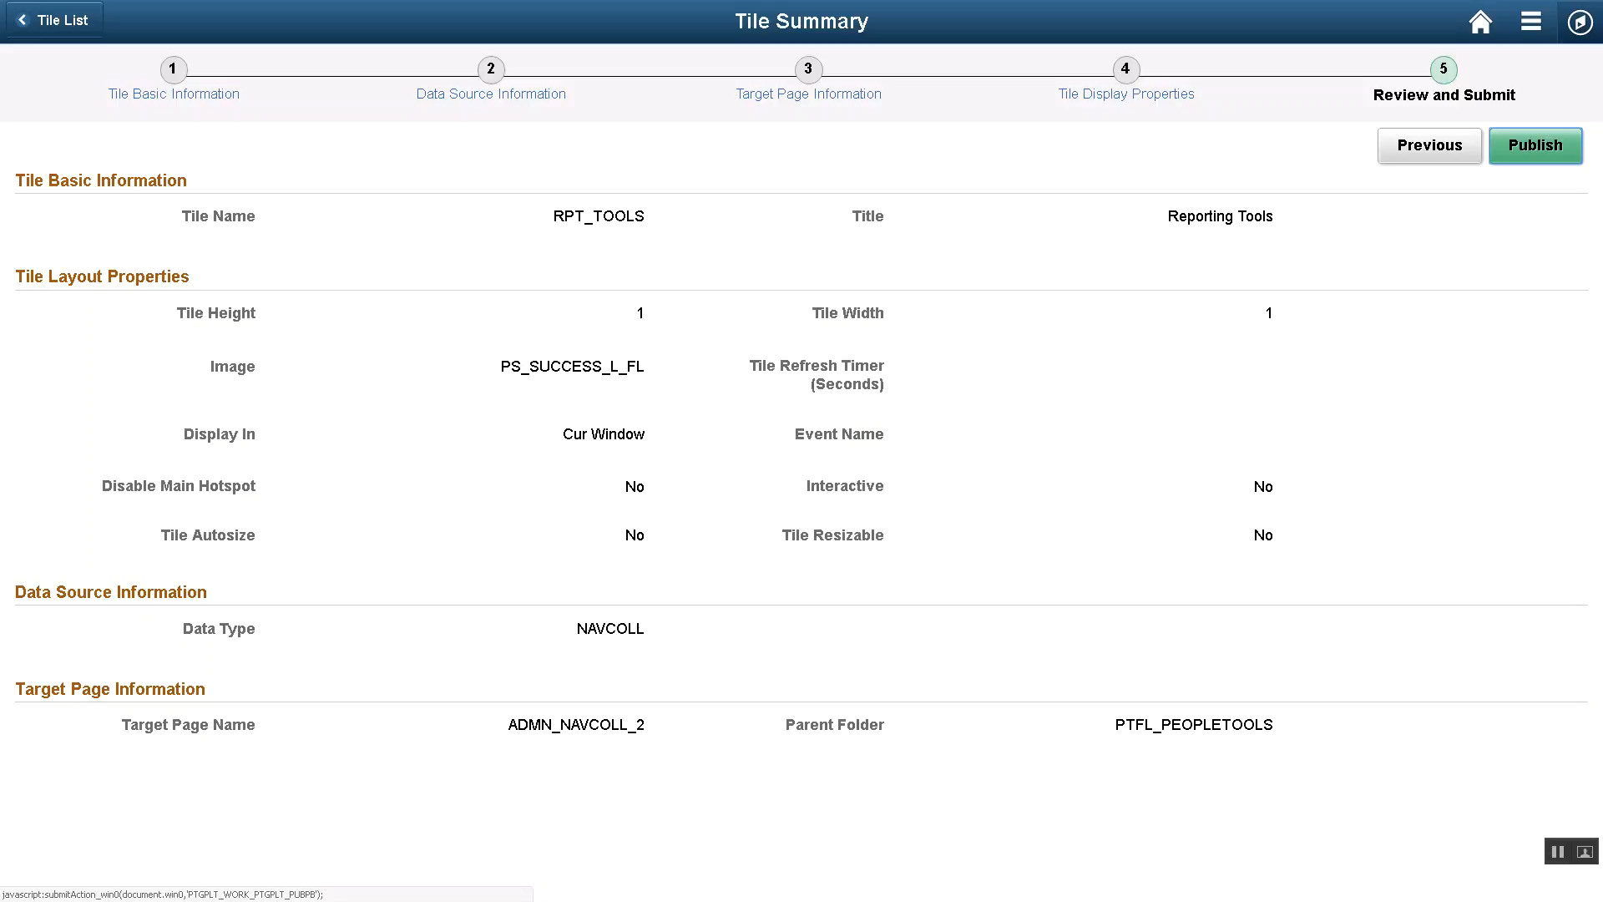
left_click(1534, 145)
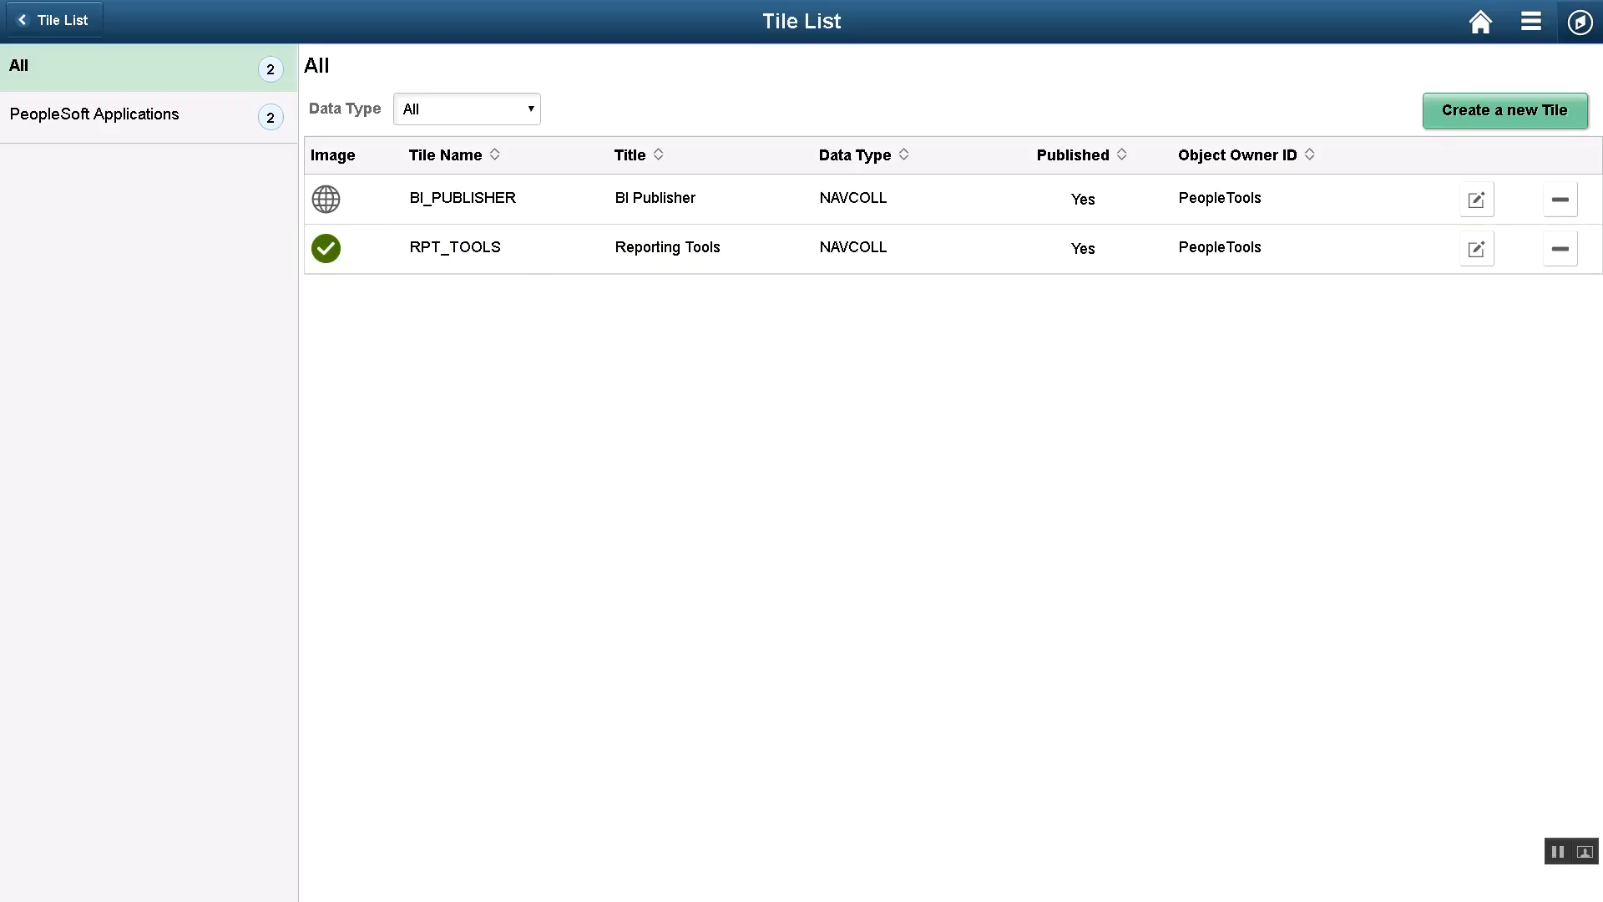
left_click(1480, 22)
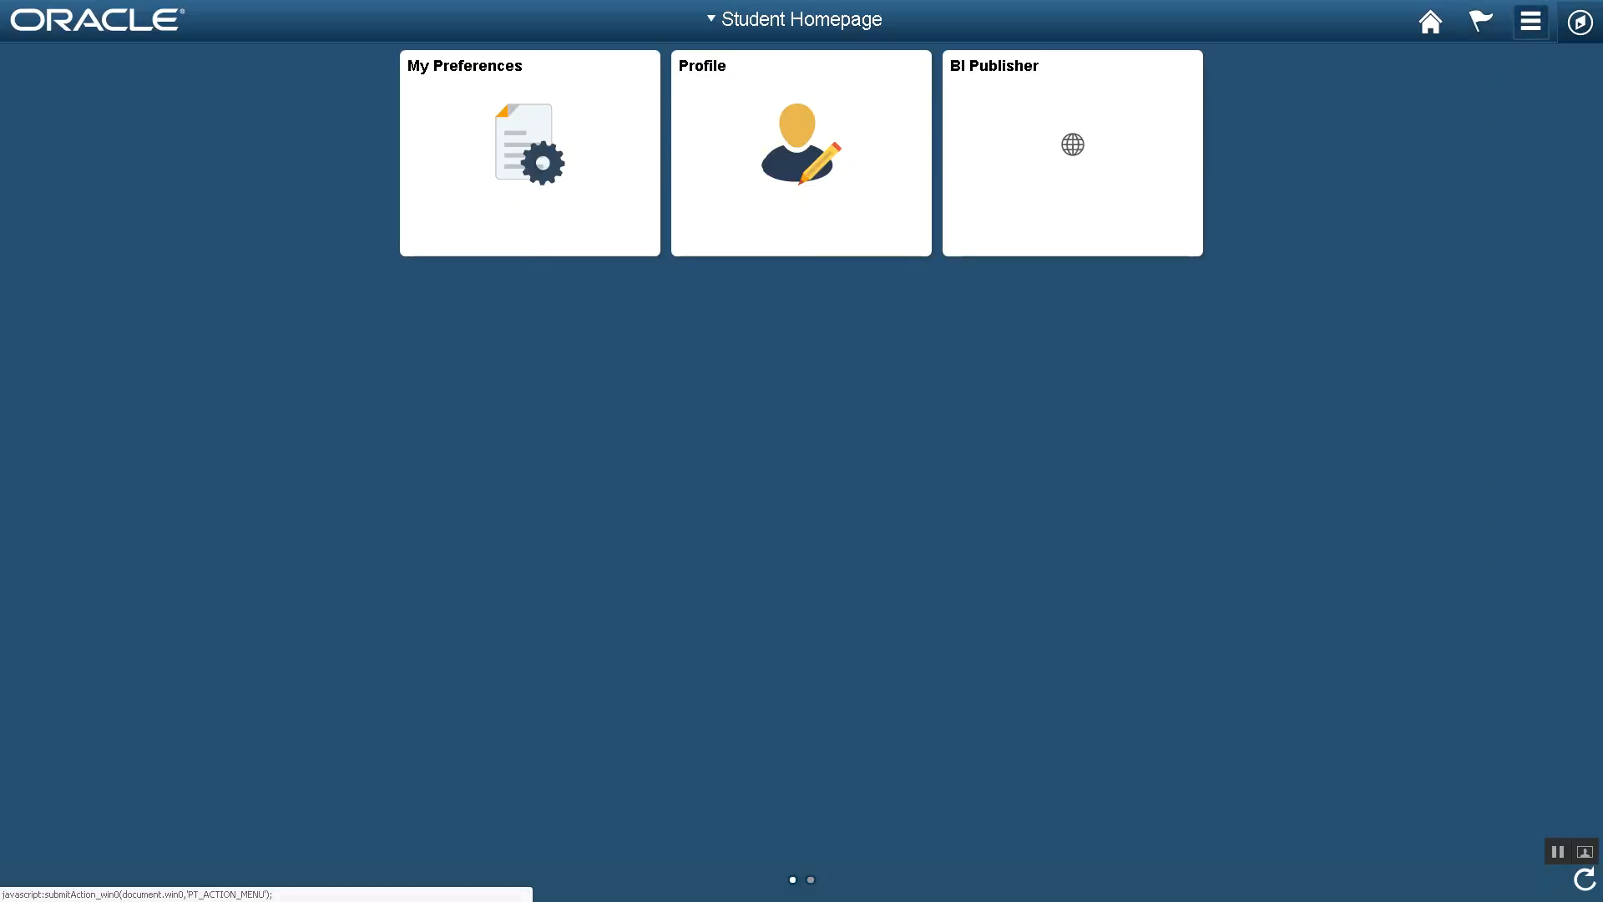
Add the Reporting Tools tile from PeopleSoft Applications to the Student Homepage, place it directly after My Preferences, and save the layout.
left_click(1530, 21)
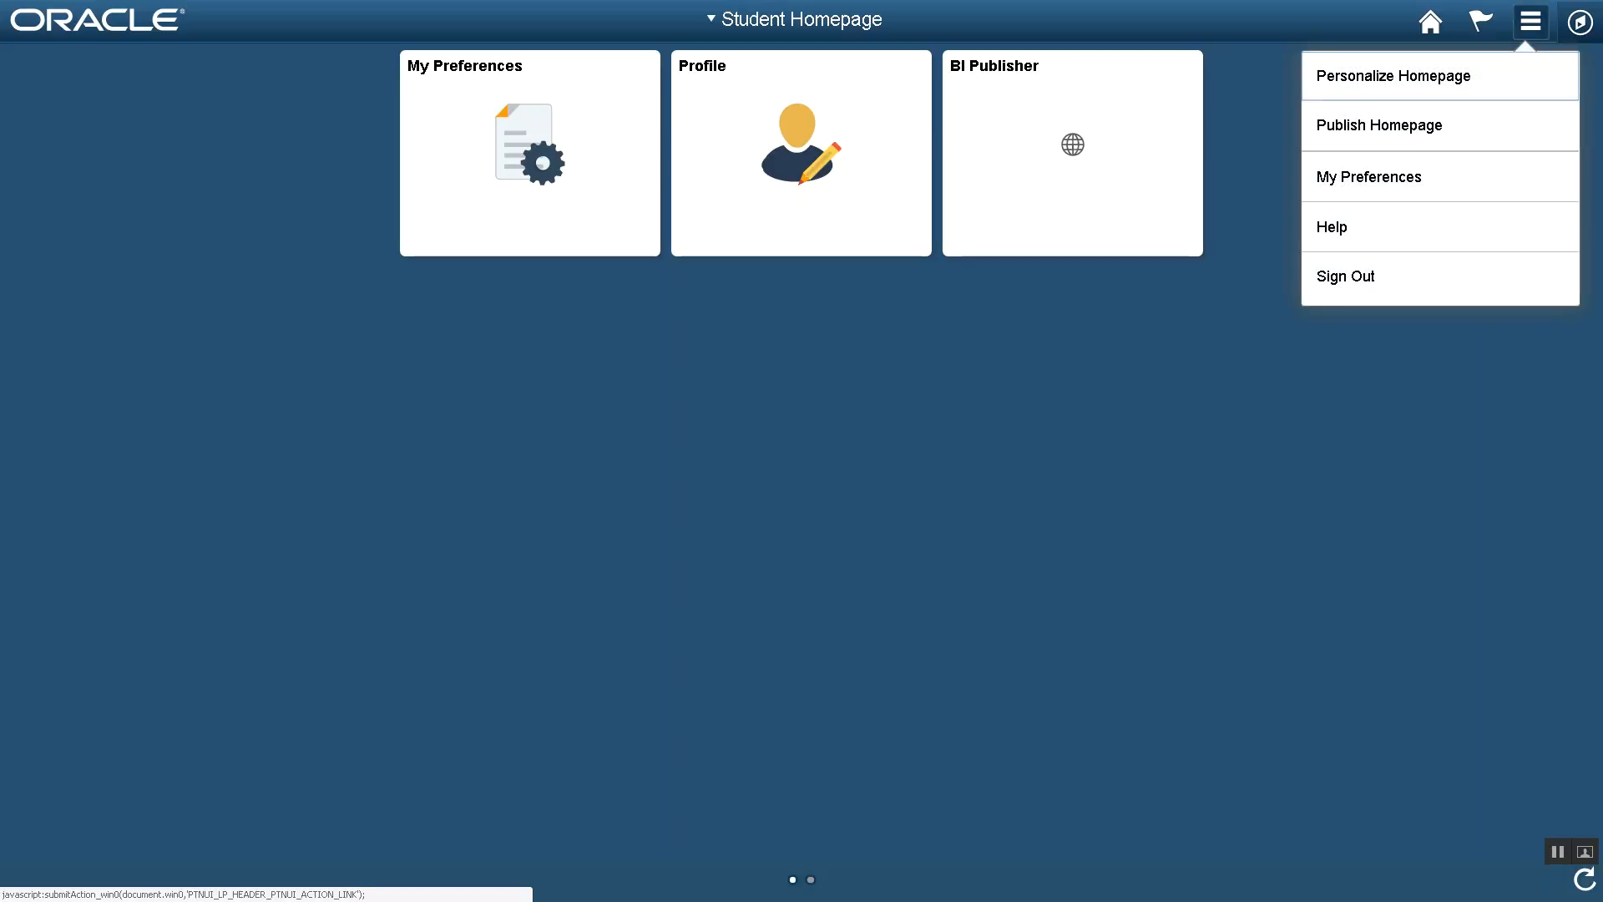
left_click(1393, 76)
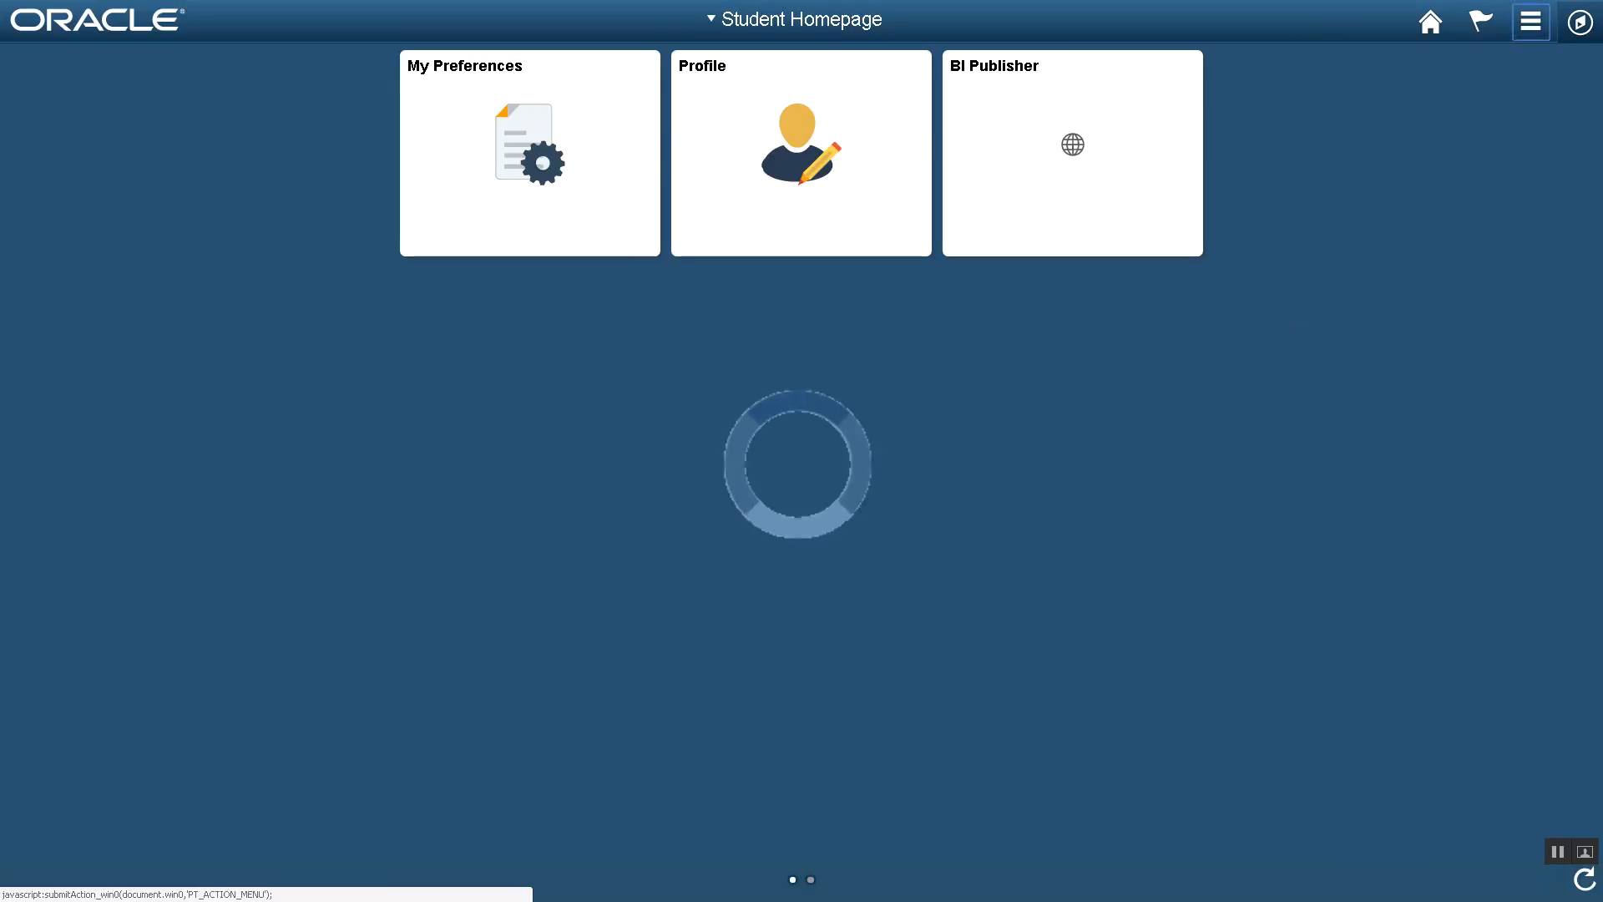
left_click(1535, 70)
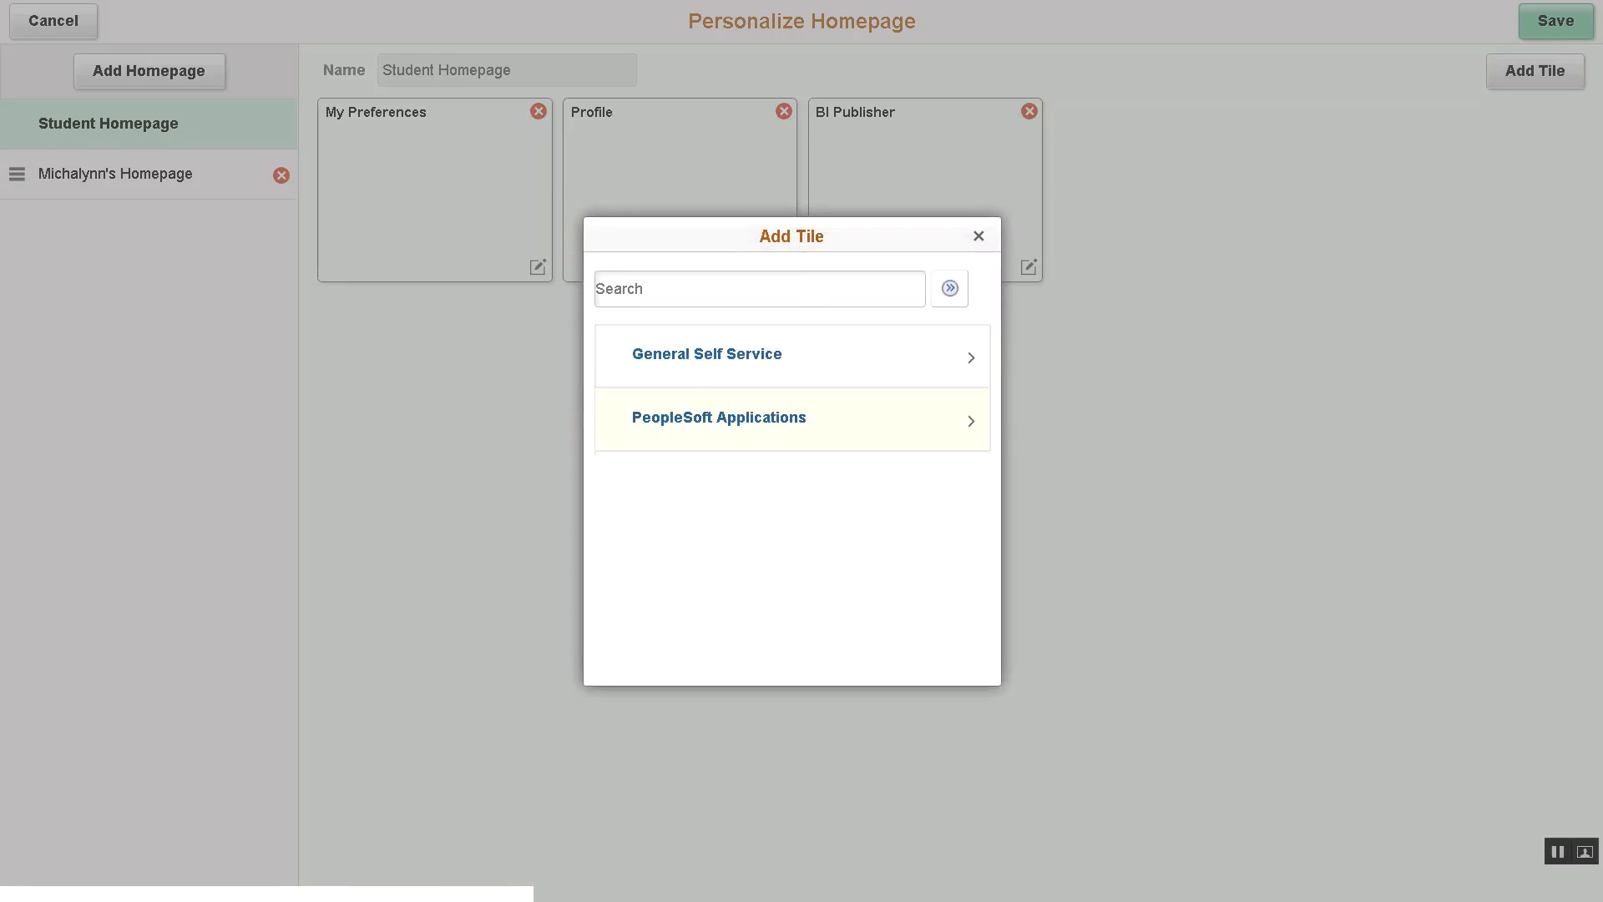
left_click(718, 417)
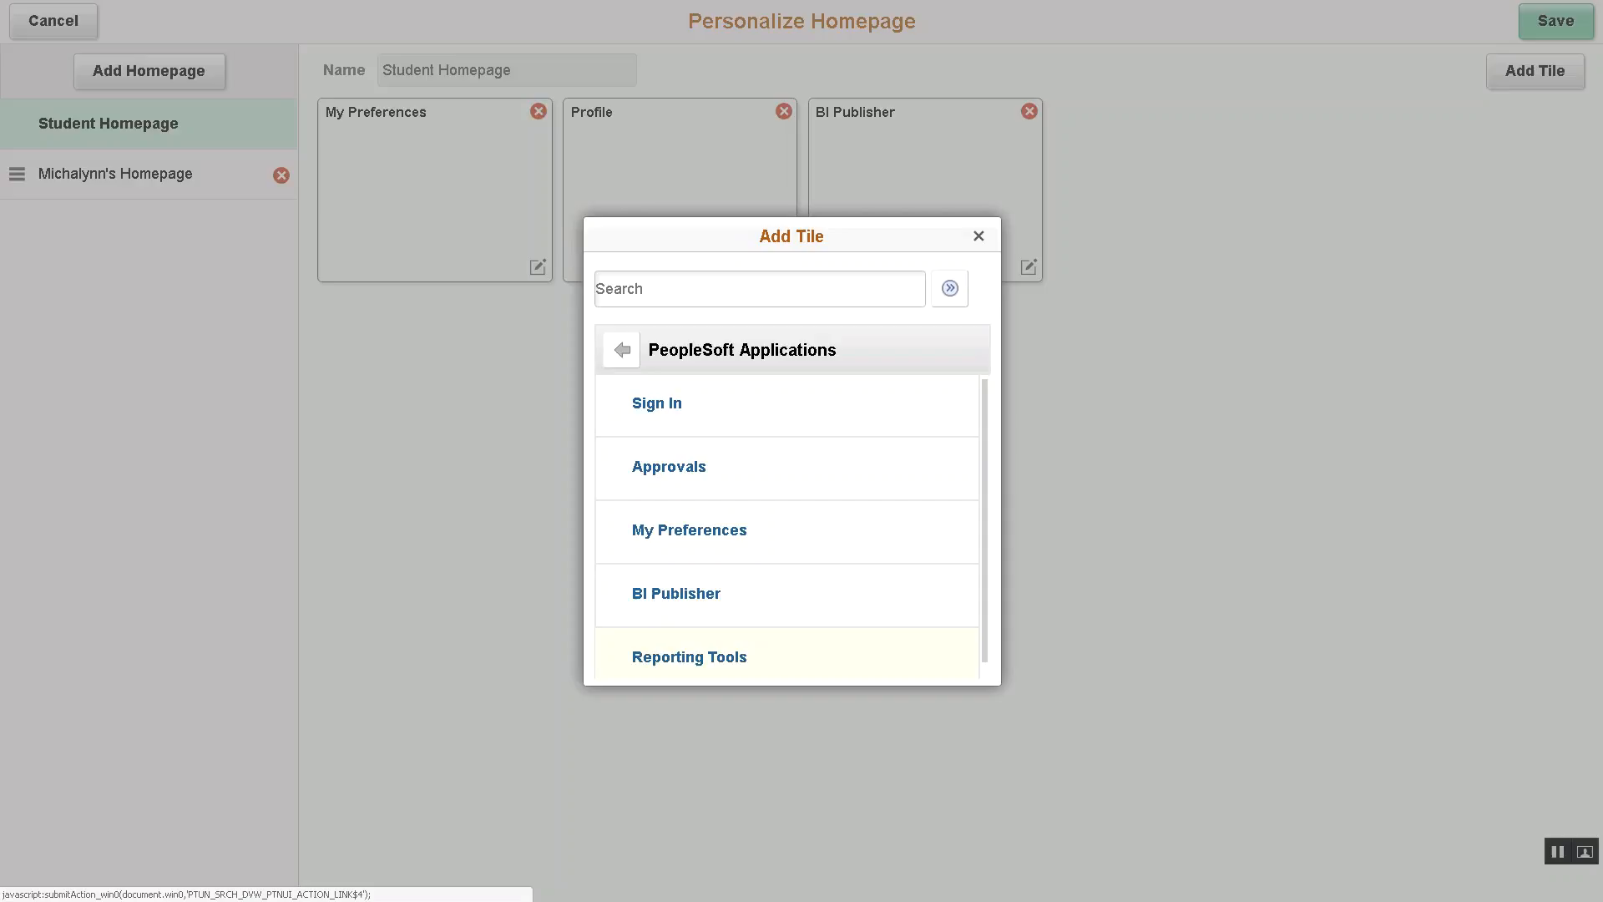
left_click(690, 656)
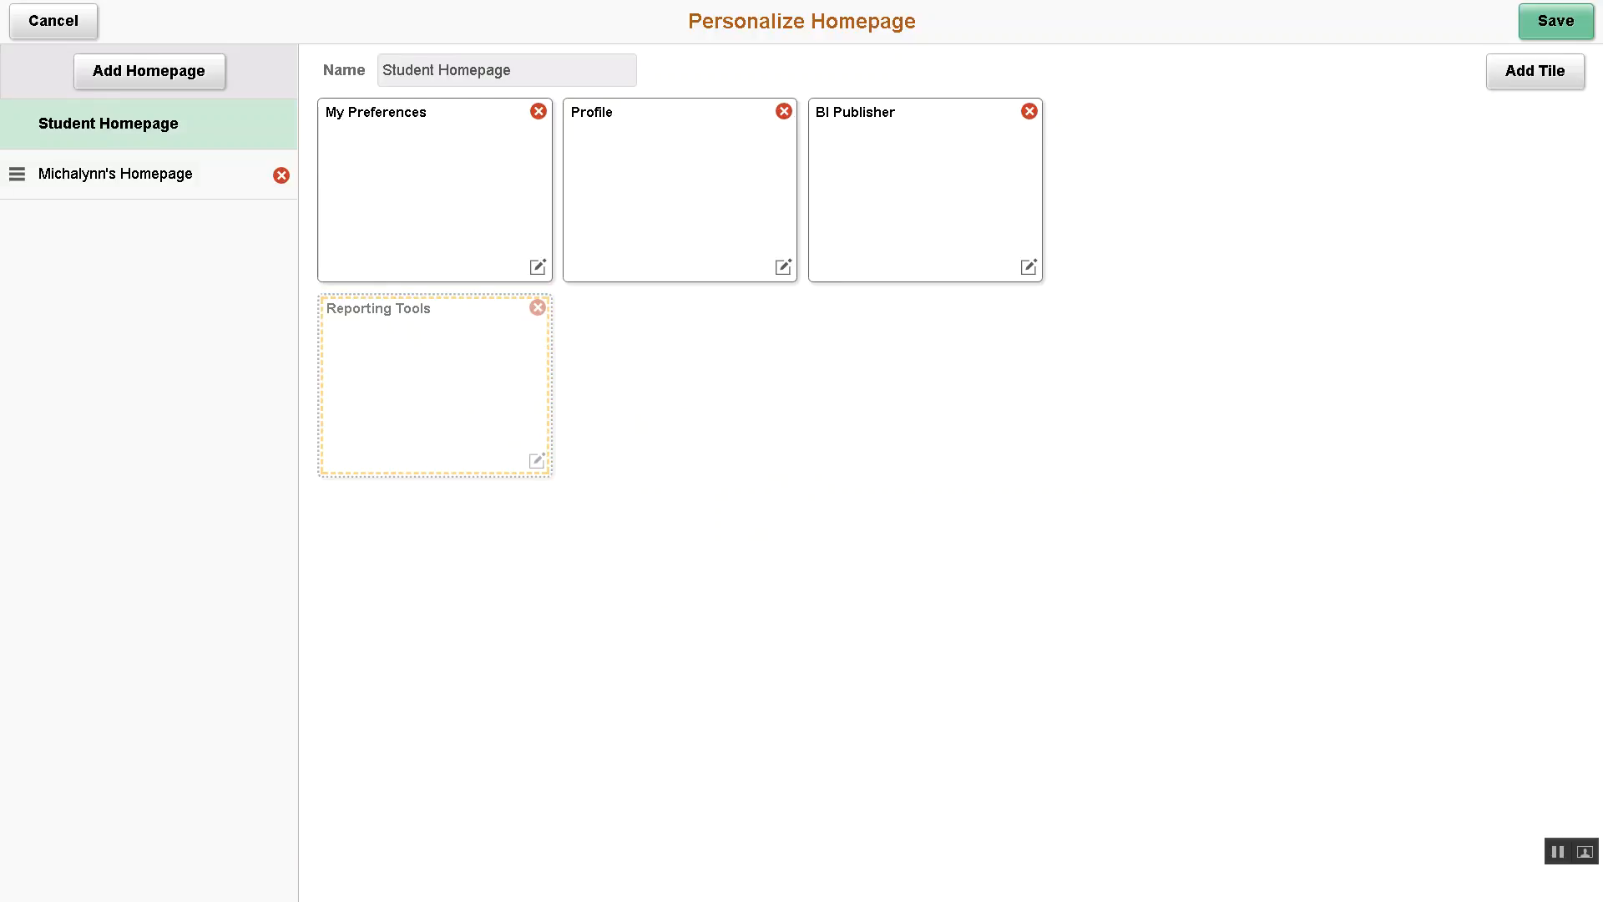
left_click_drag(434, 385, 680, 191)
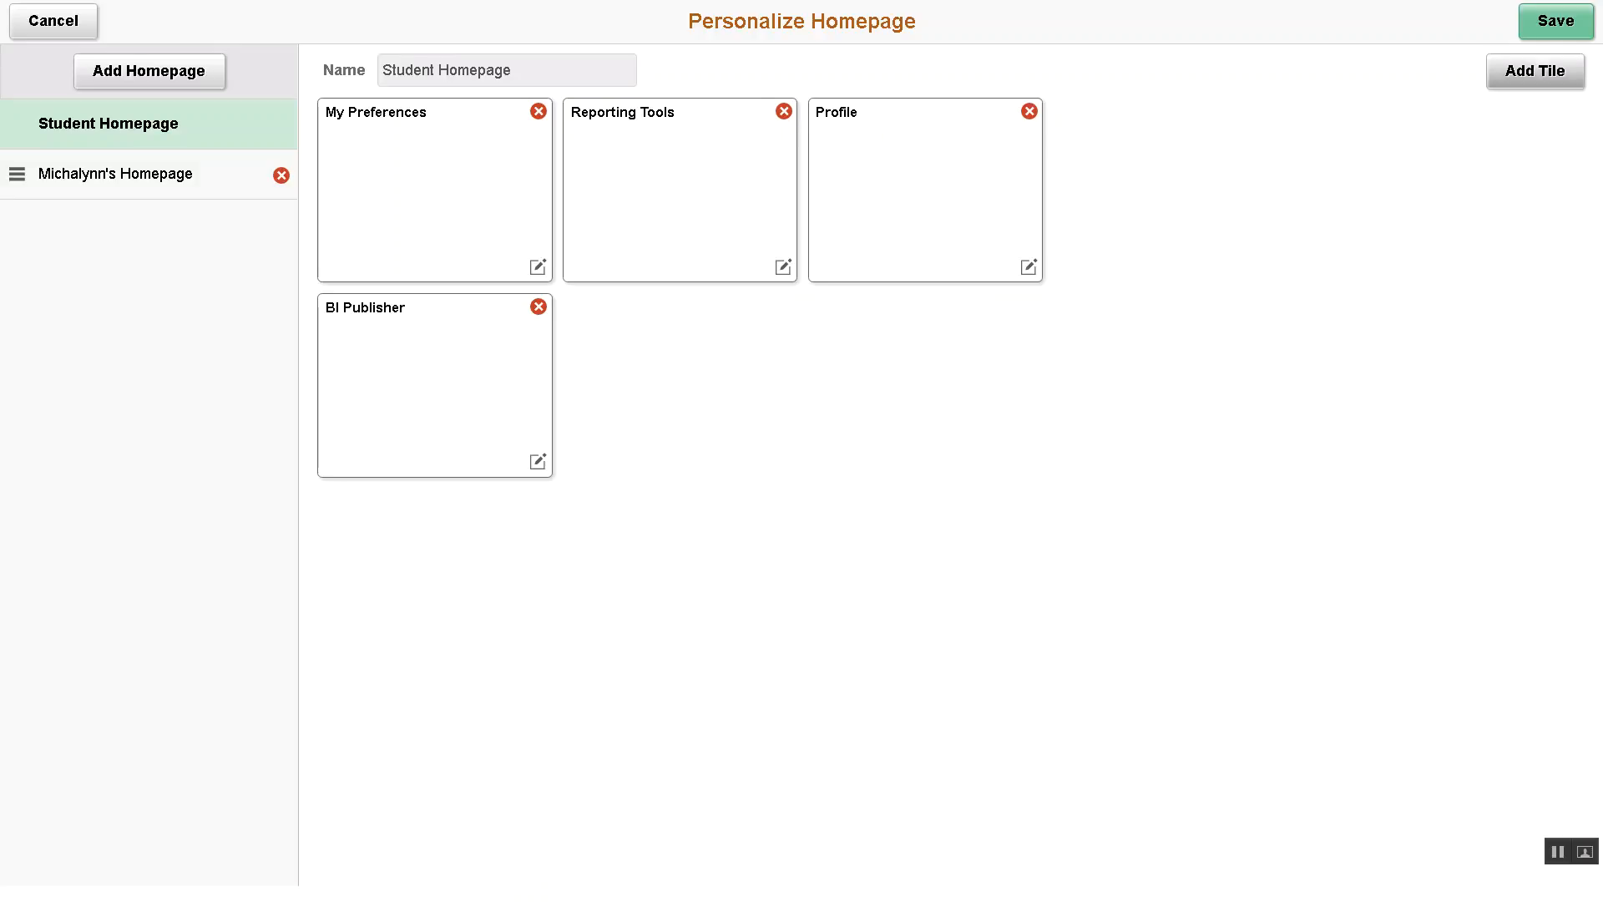
left_click(1558, 23)
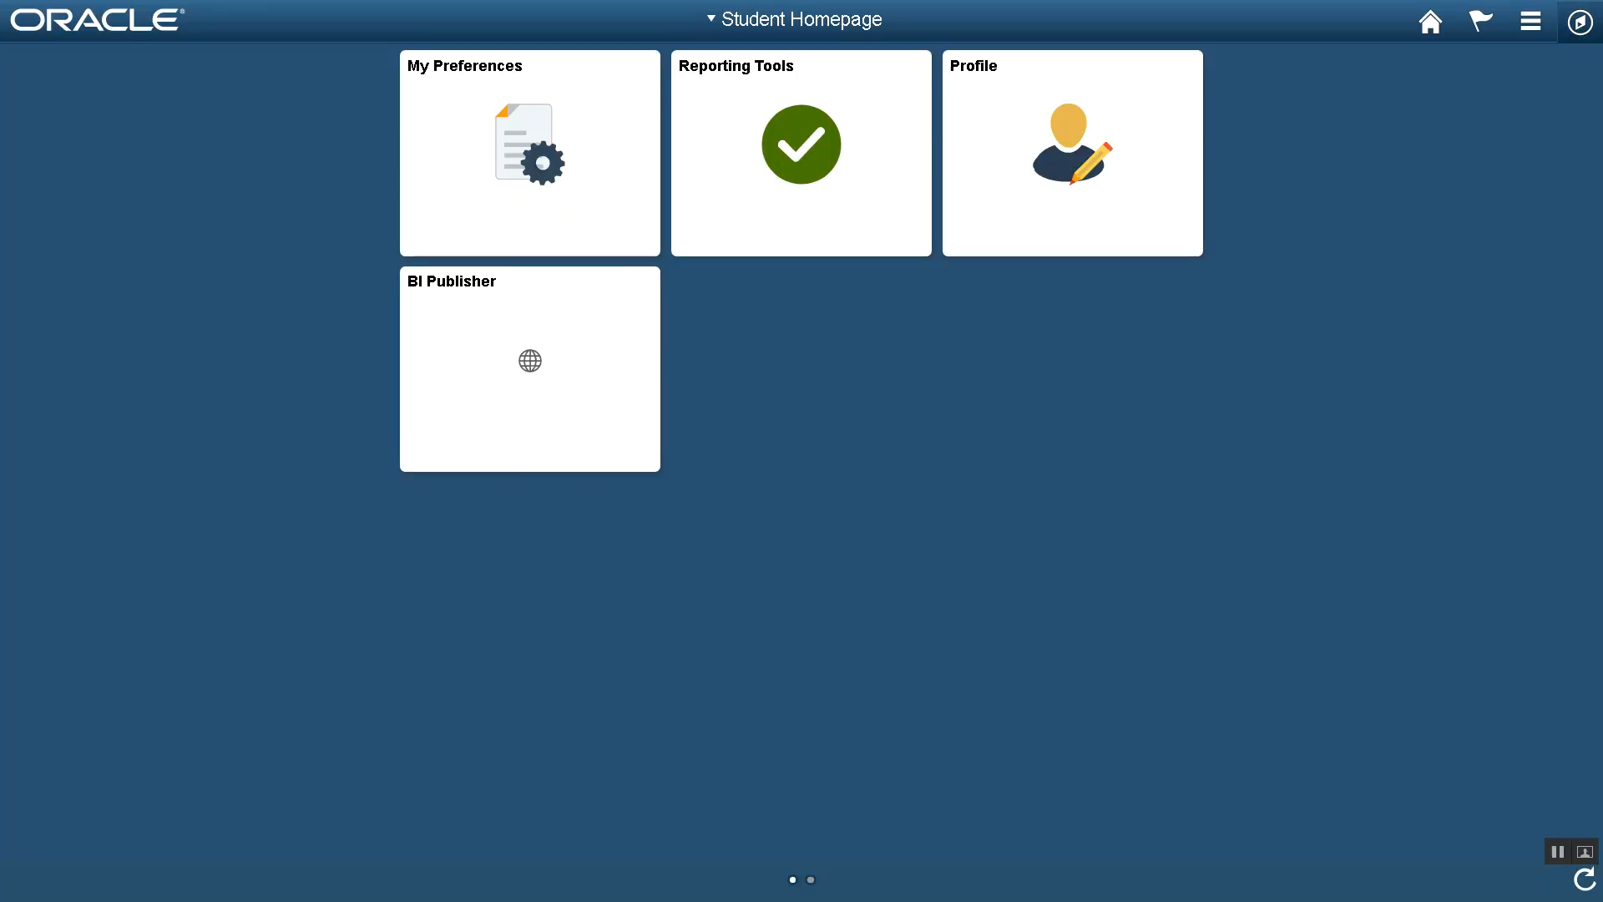
Test the Reporting Tools tile's folders, collapsible navigation panel and Query Viewer link, and return to the Student Homepage.
left_click(800, 153)
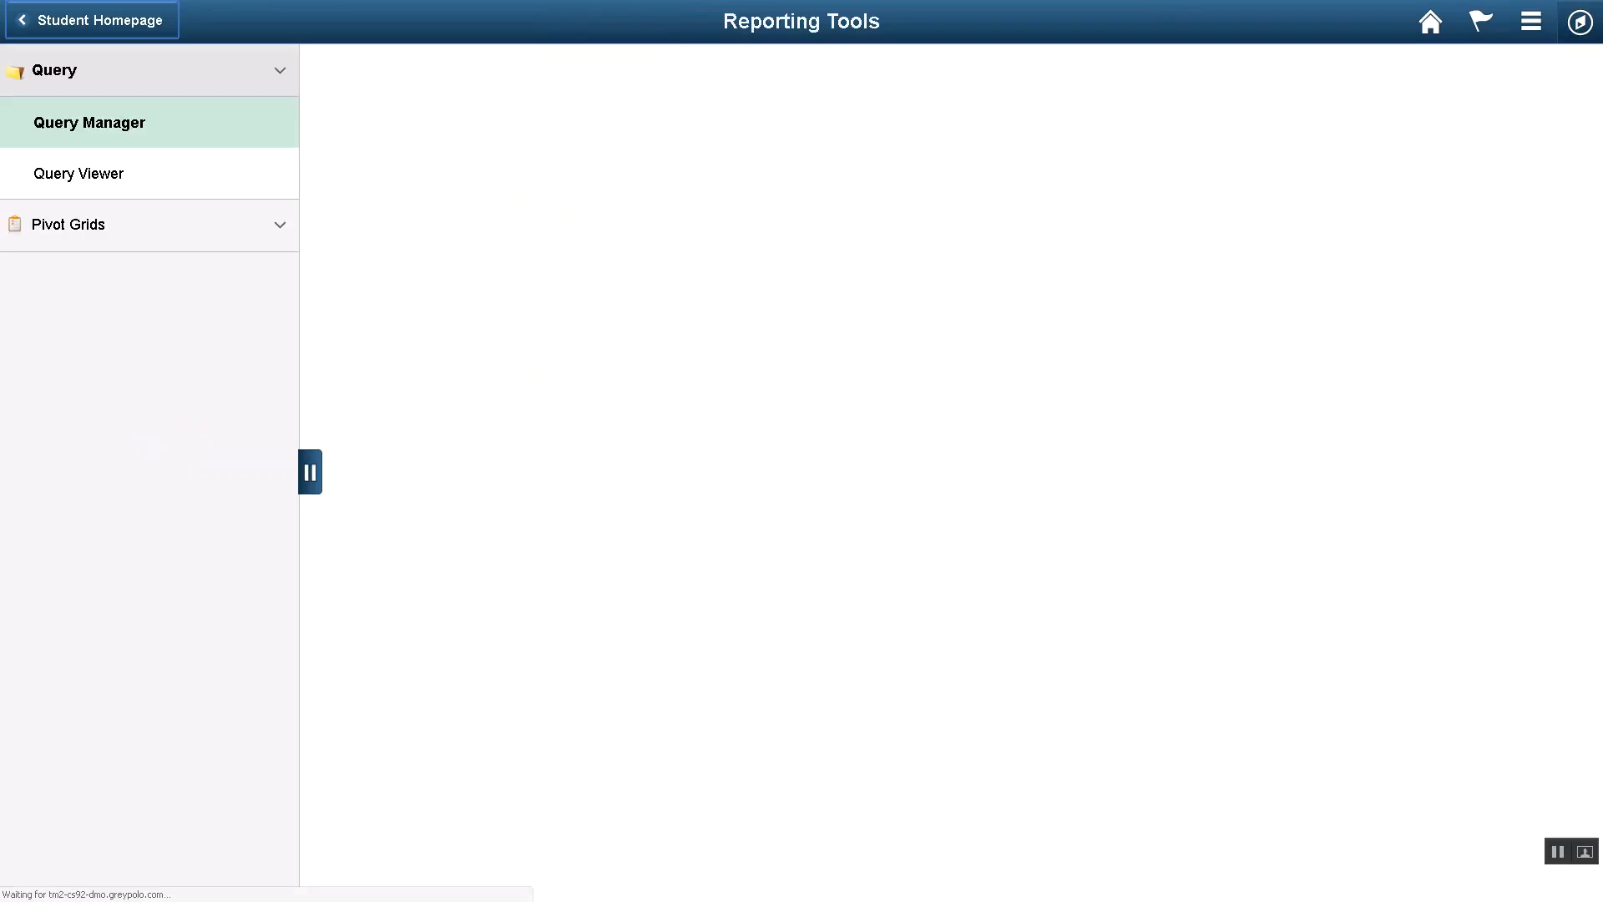
left_click(151, 224)
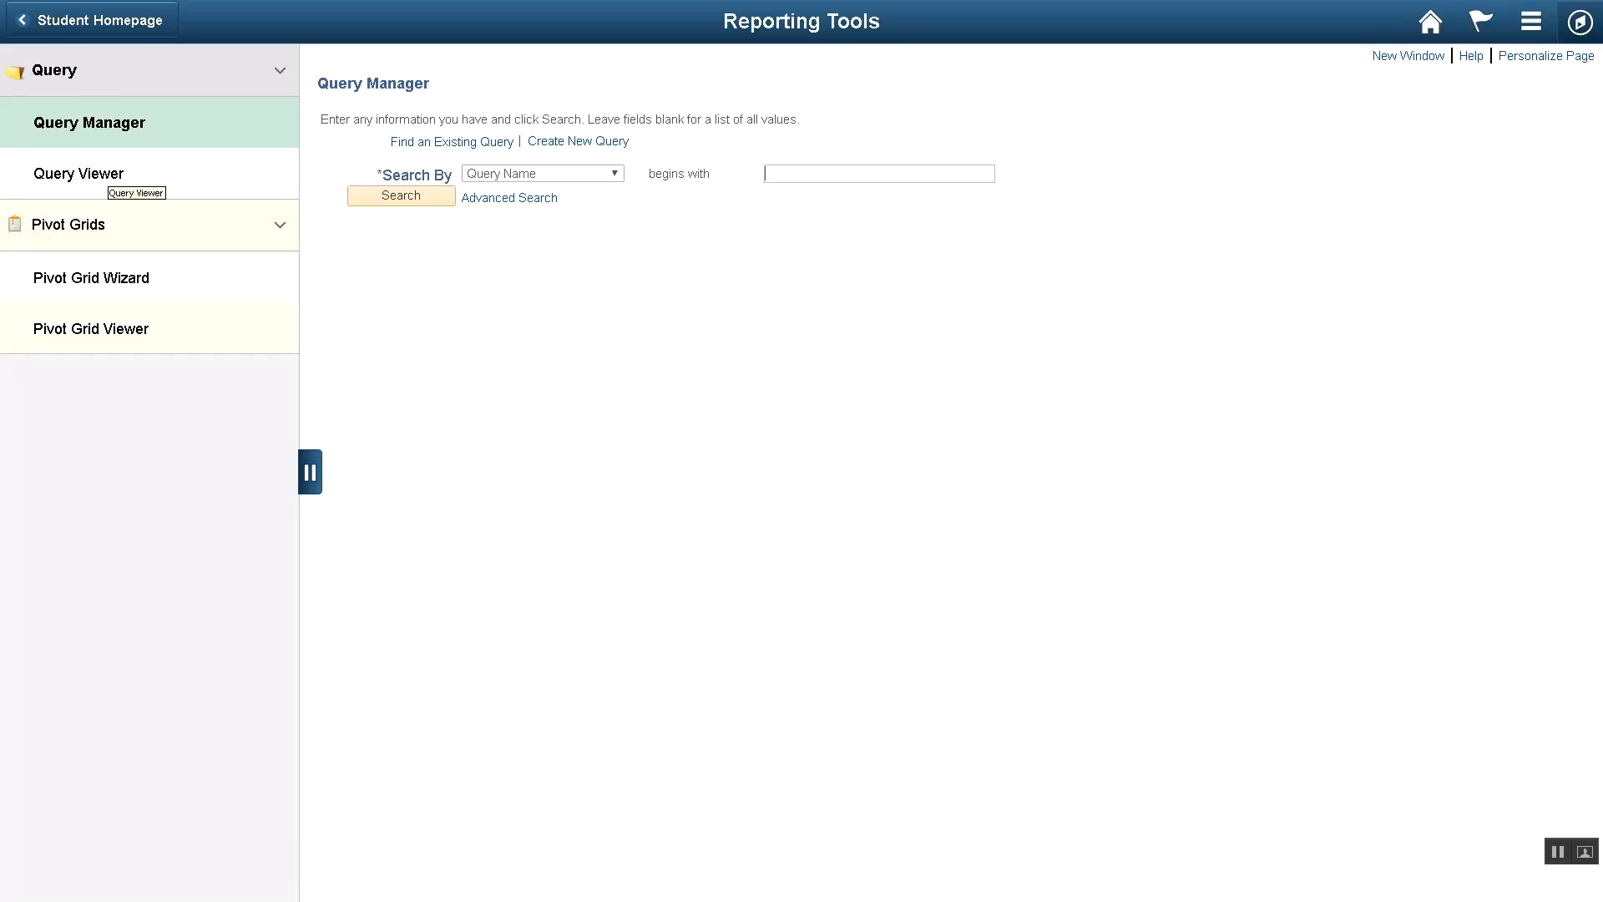
left_click(310, 471)
left_click(12, 471)
left_click(79, 174)
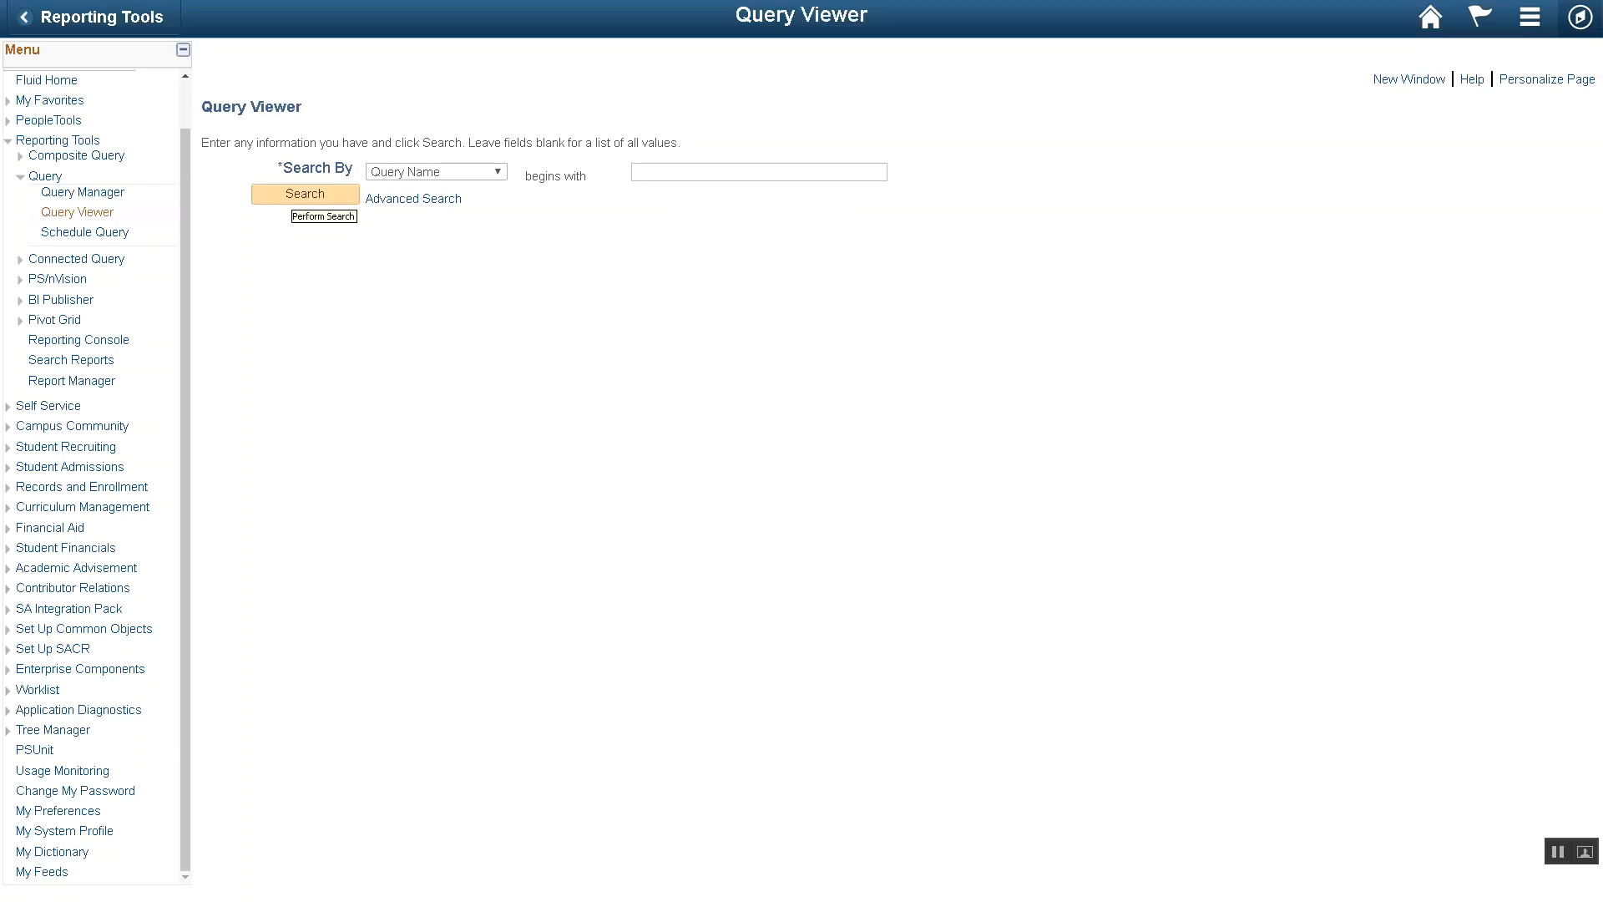
left_click(1430, 17)
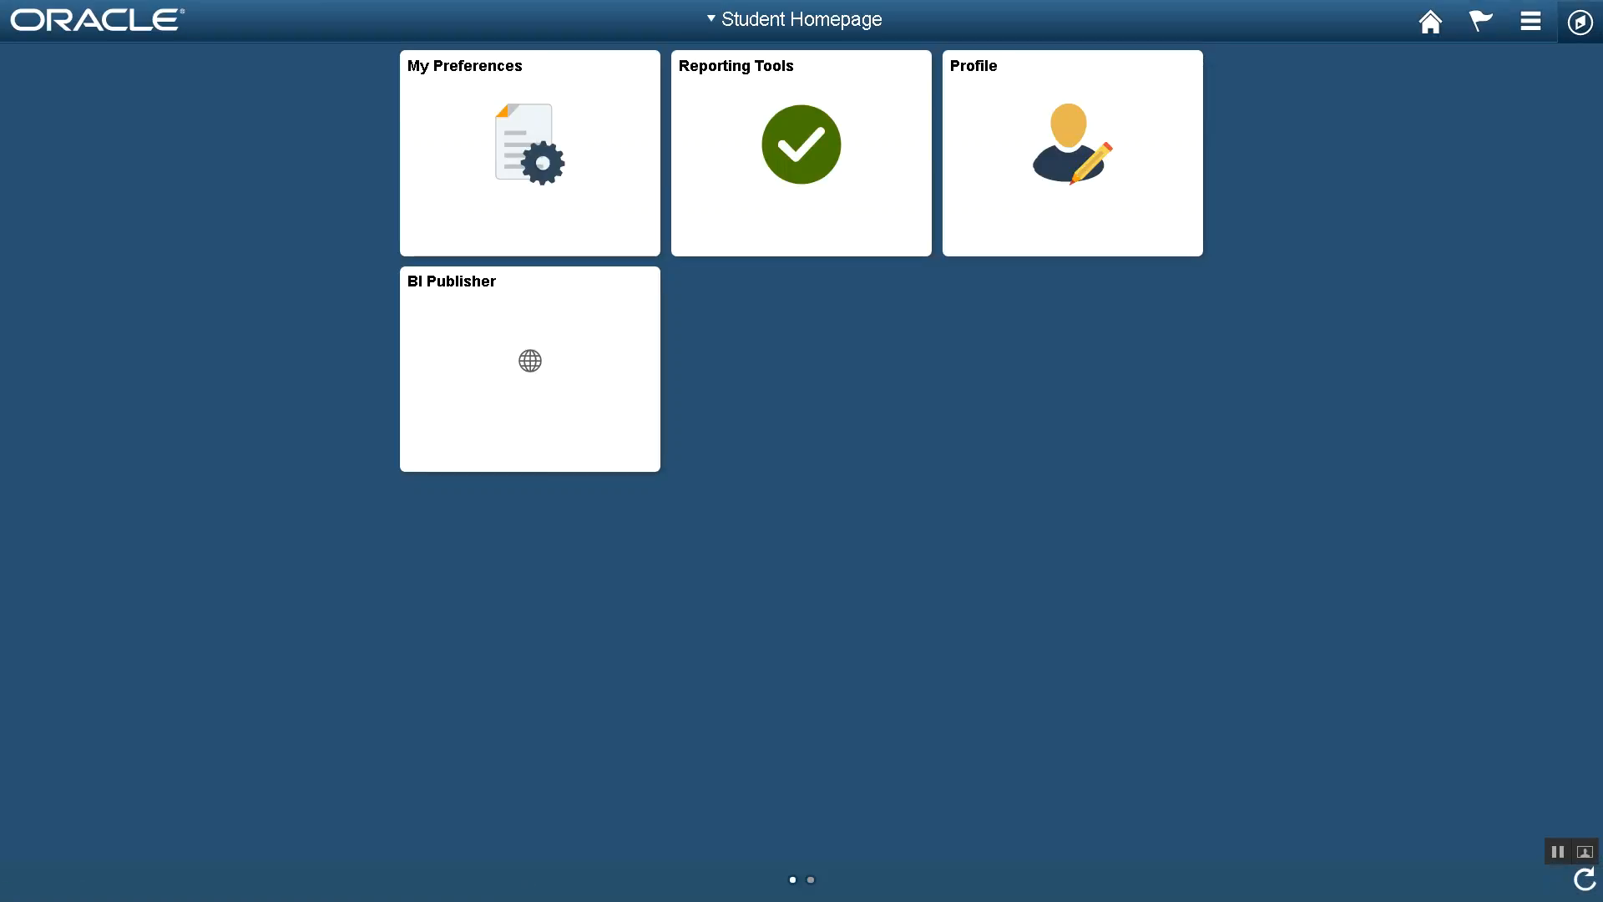
Reopen the Reporting Tools tile and test the Pivot Grid Wizard and Pivot Grid Viewer links.
left_click(802, 154)
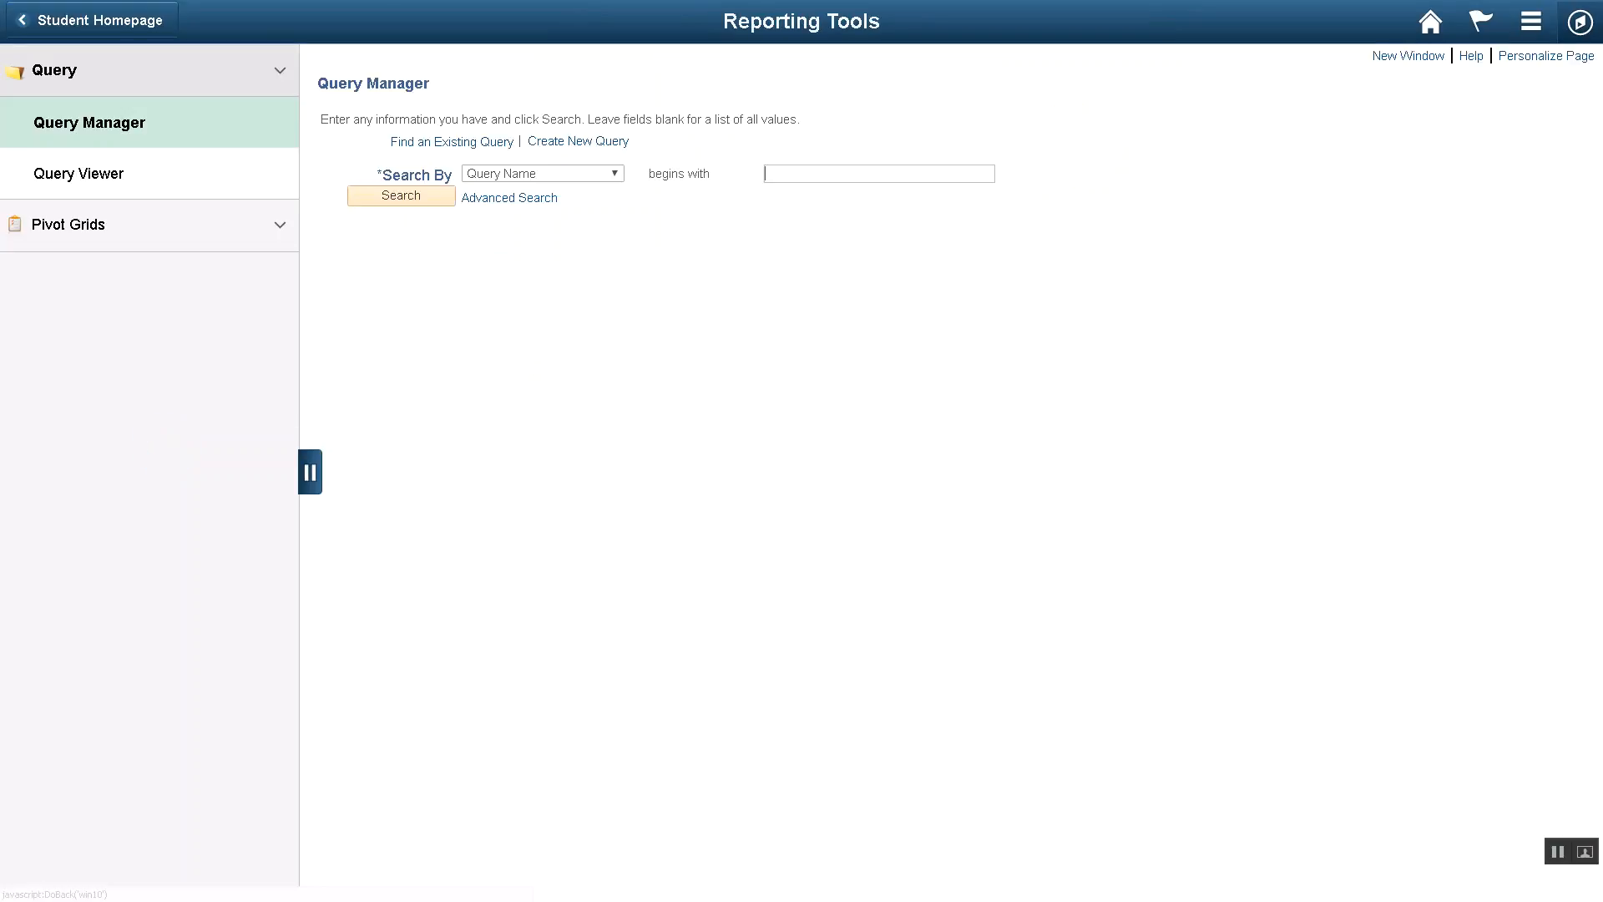
left_click(69, 223)
left_click(133, 274)
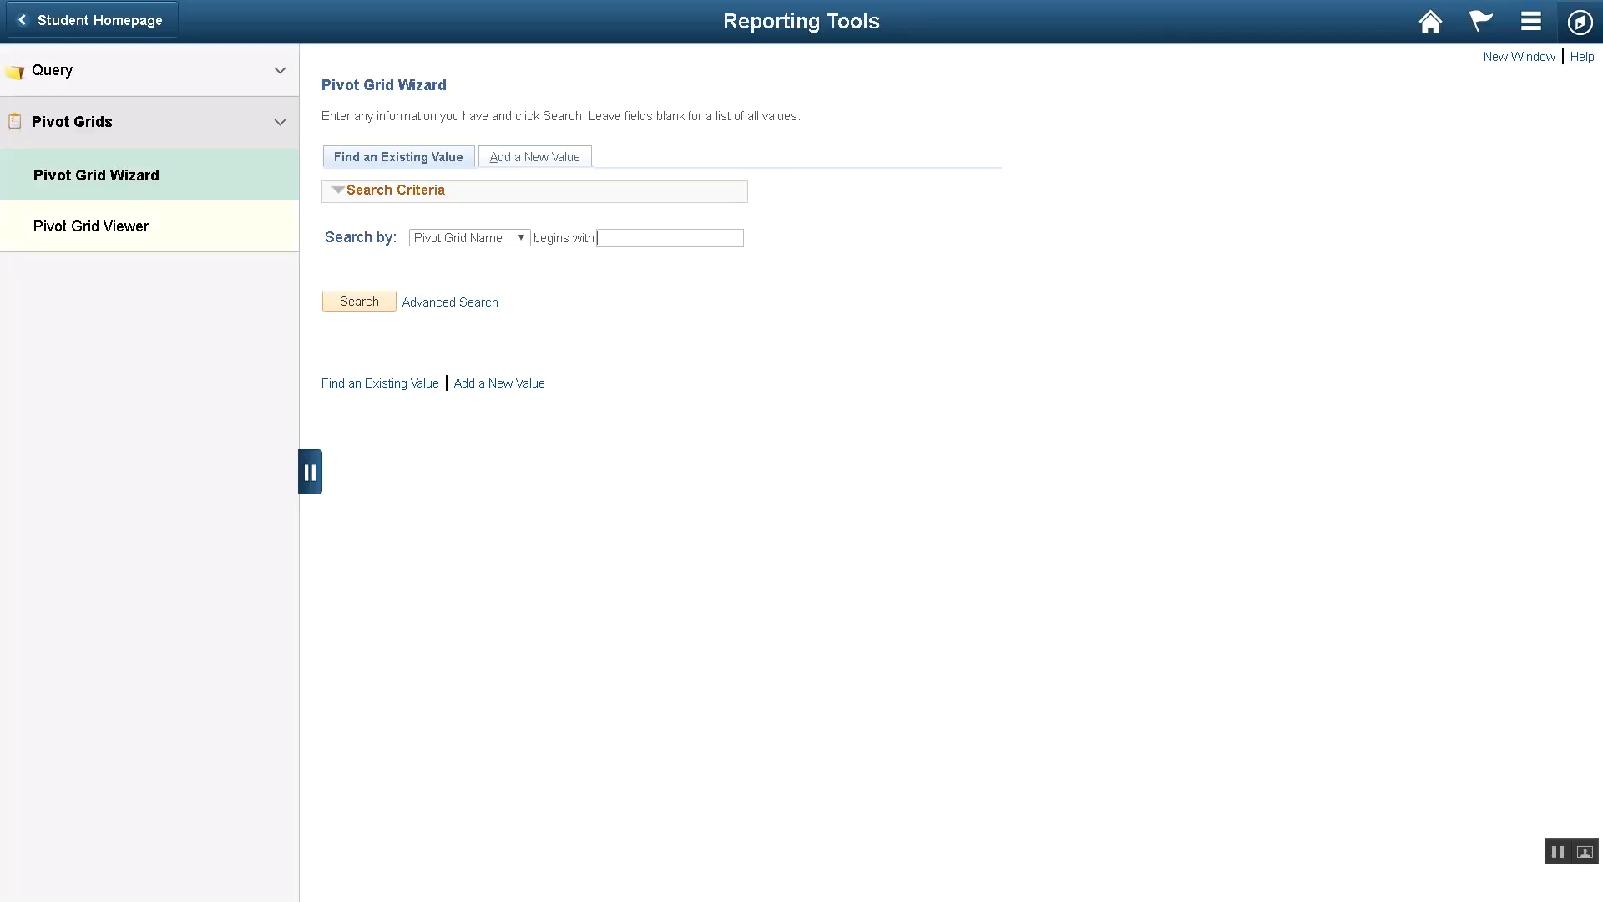
left_click(100, 226)
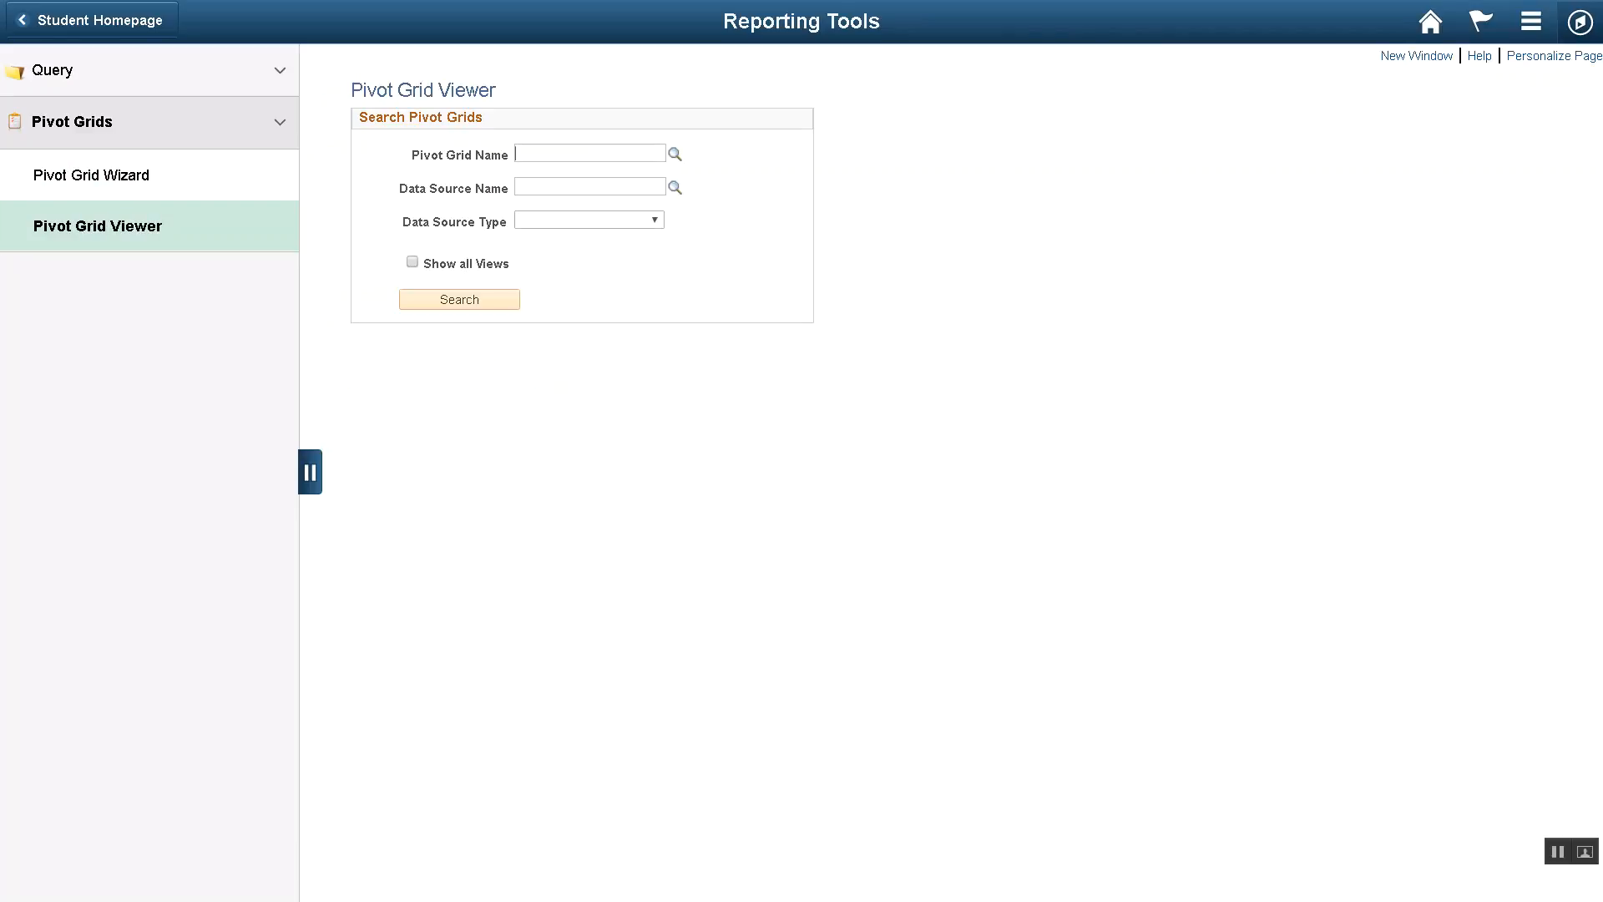
Test the Query Manager and Query Viewer links under the Query folder and return to the Reporting Tools page.
left_click(54, 70)
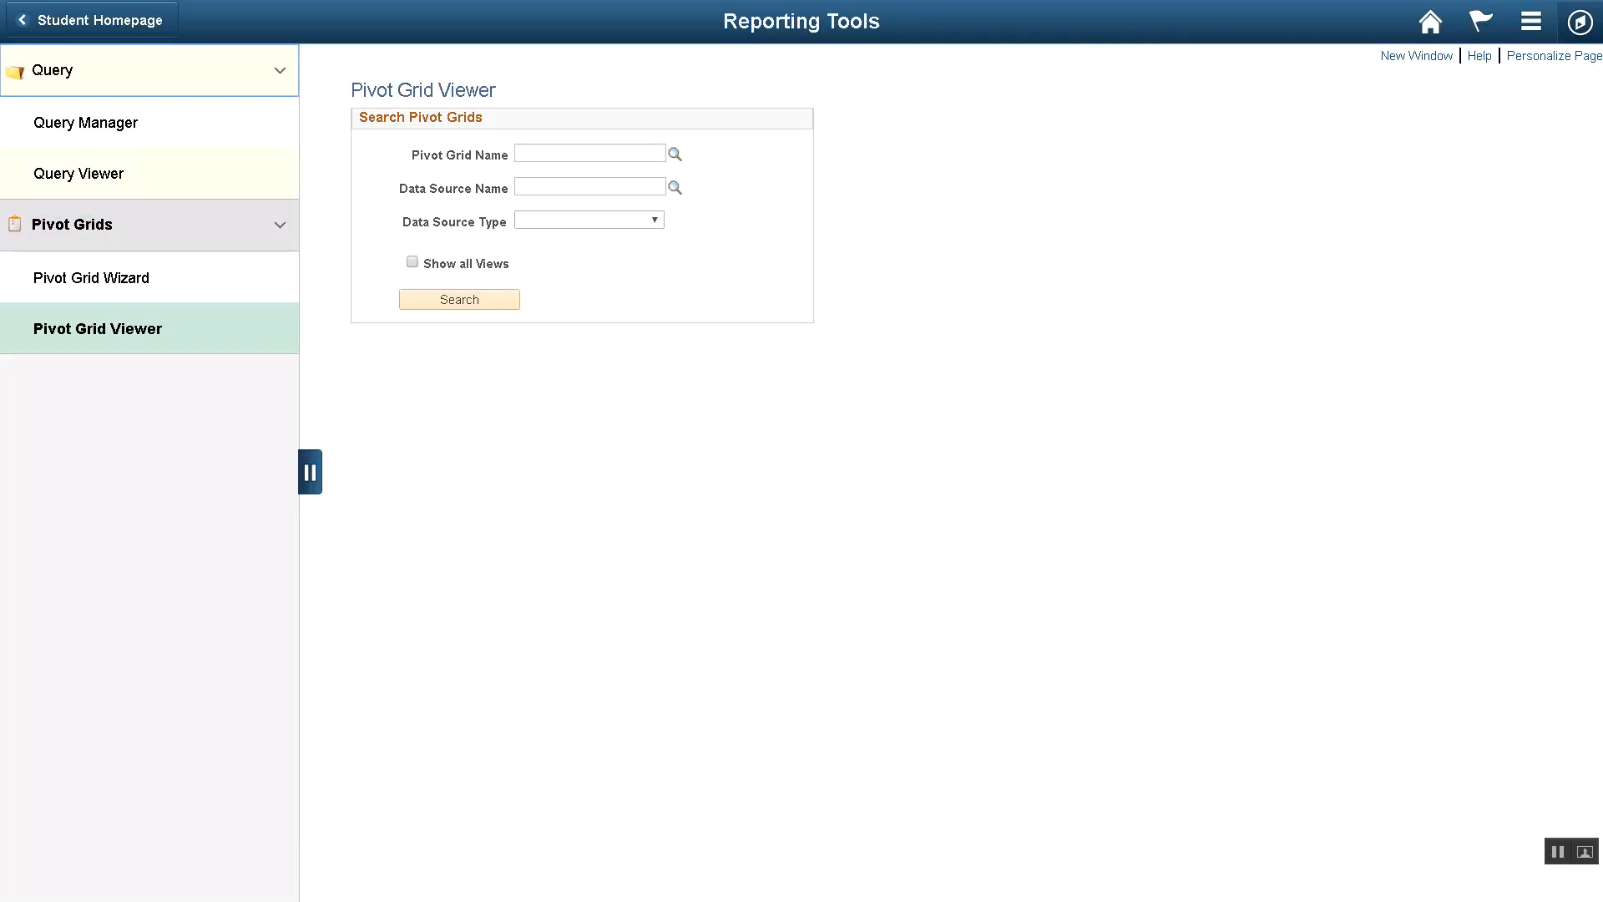
left_click(85, 123)
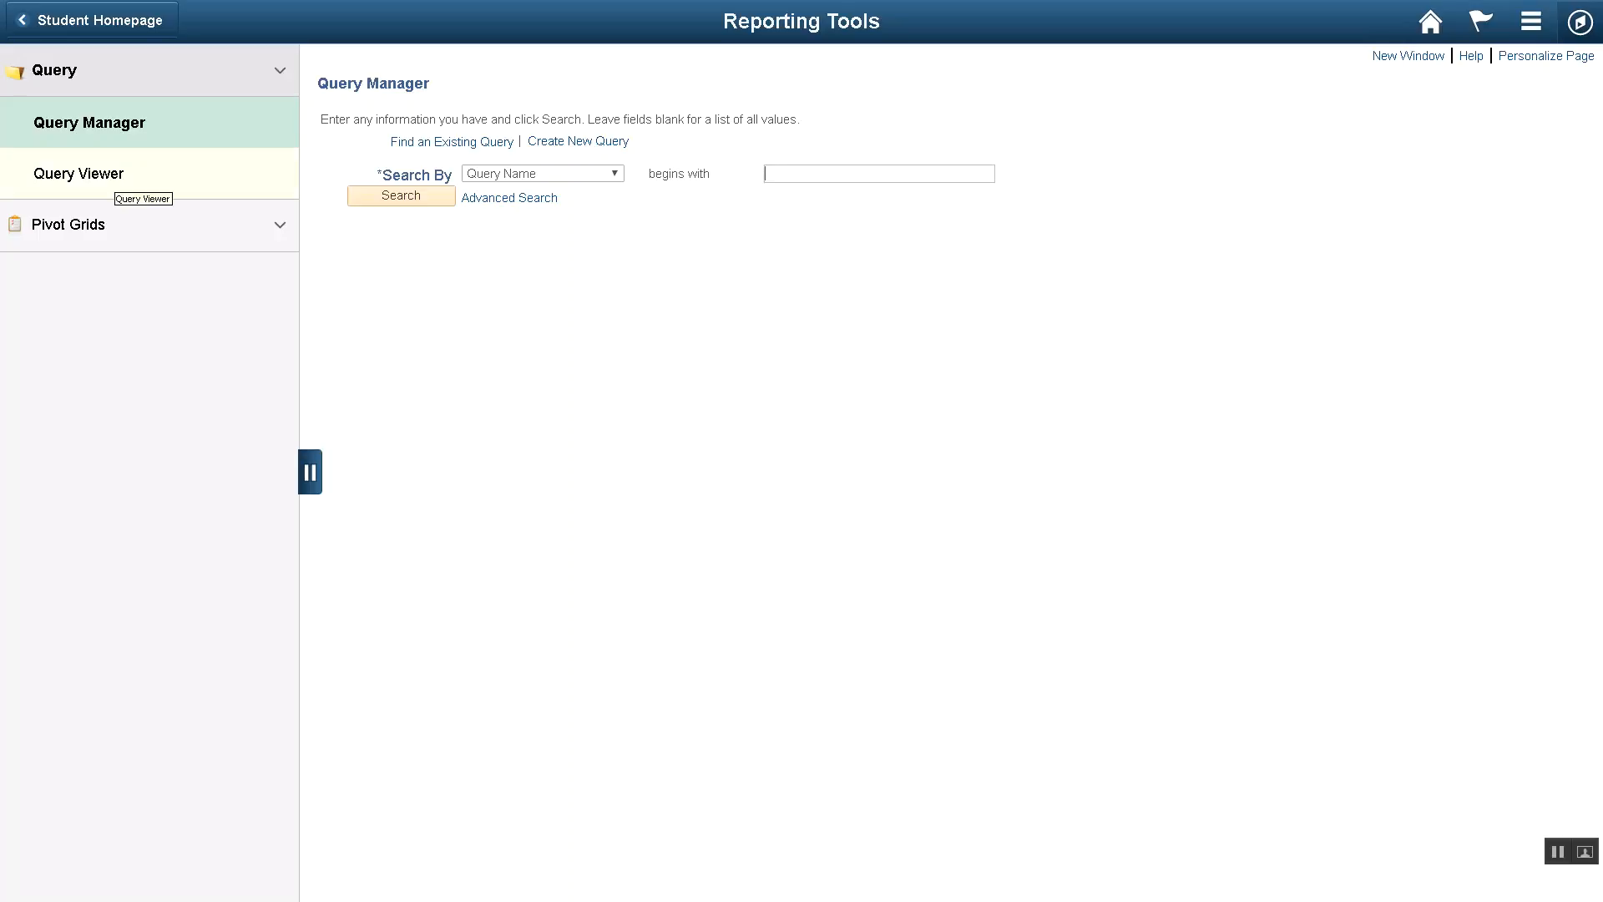
left_click(125, 182)
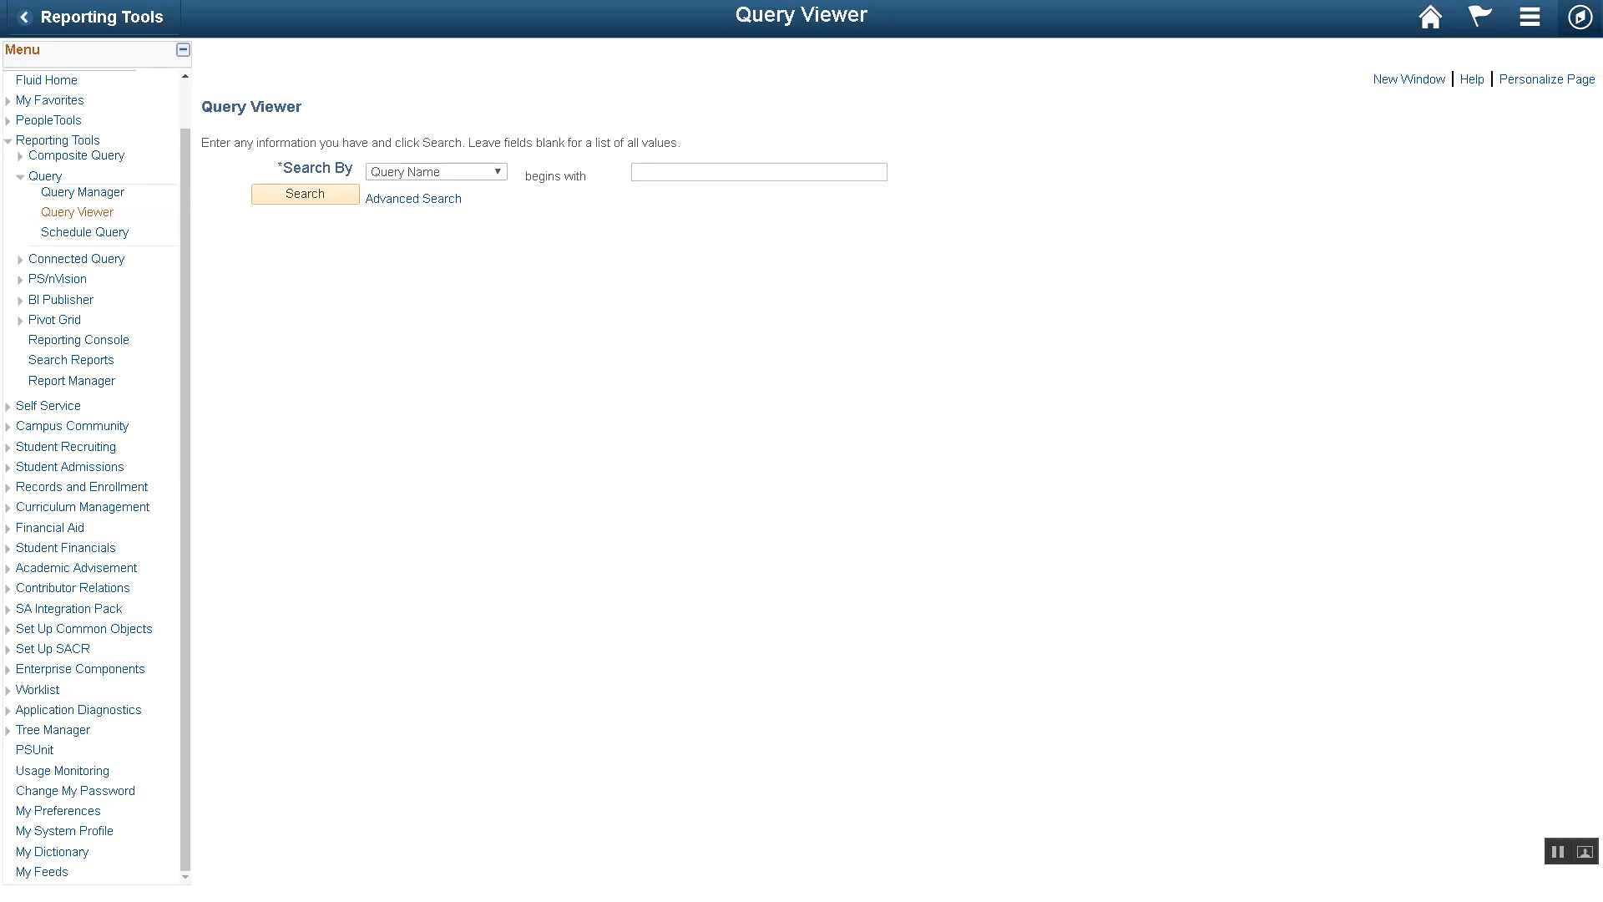
left_click(92, 17)
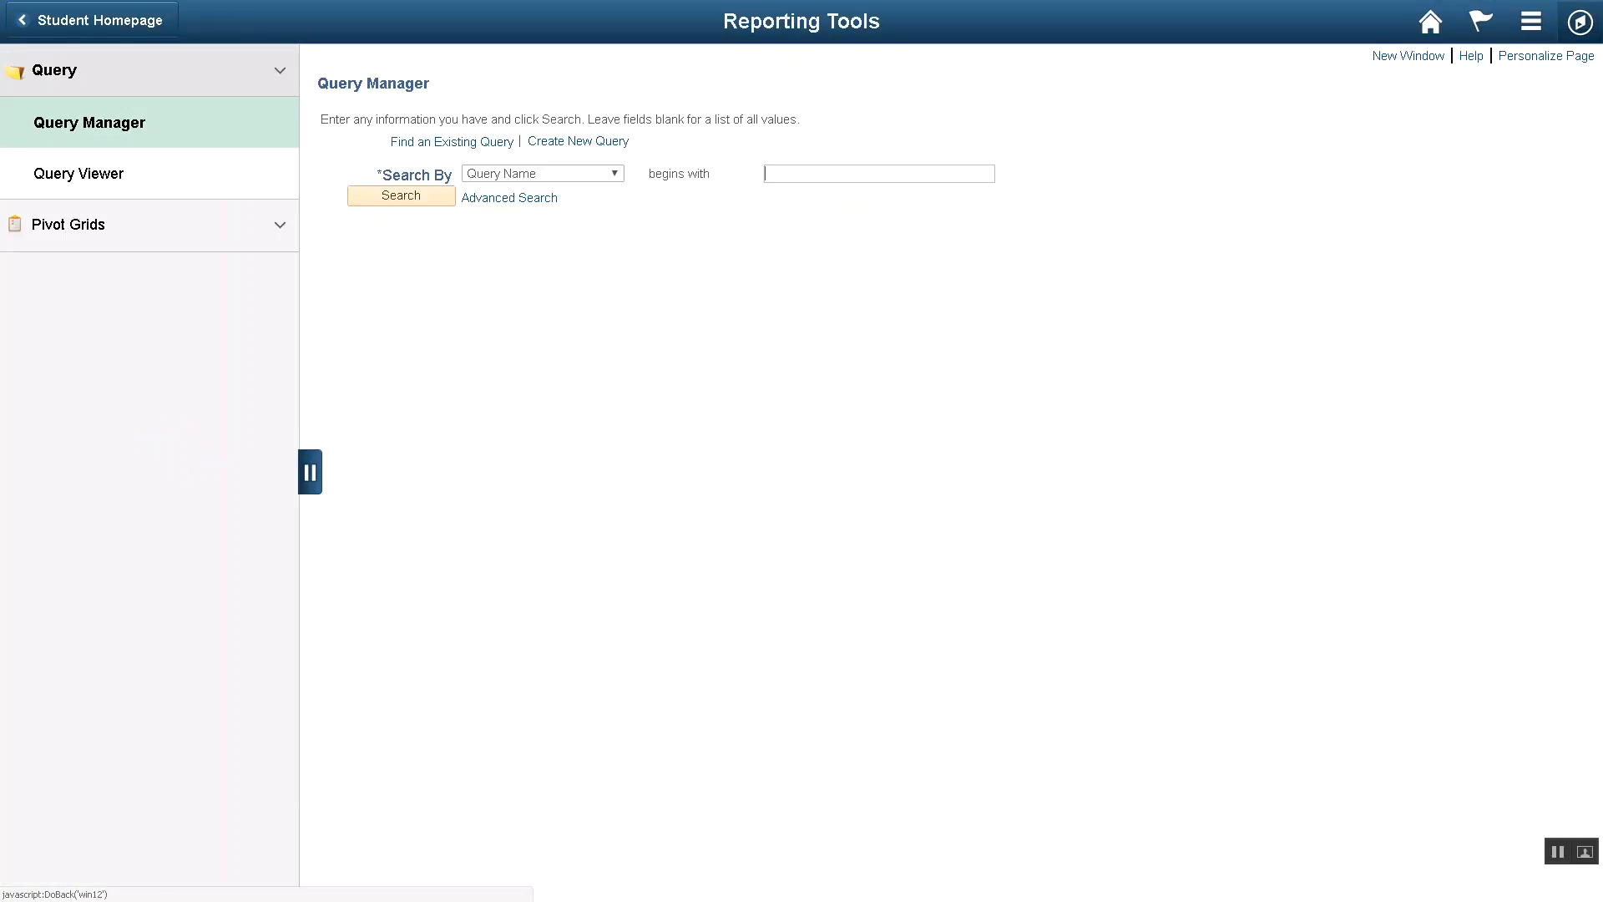